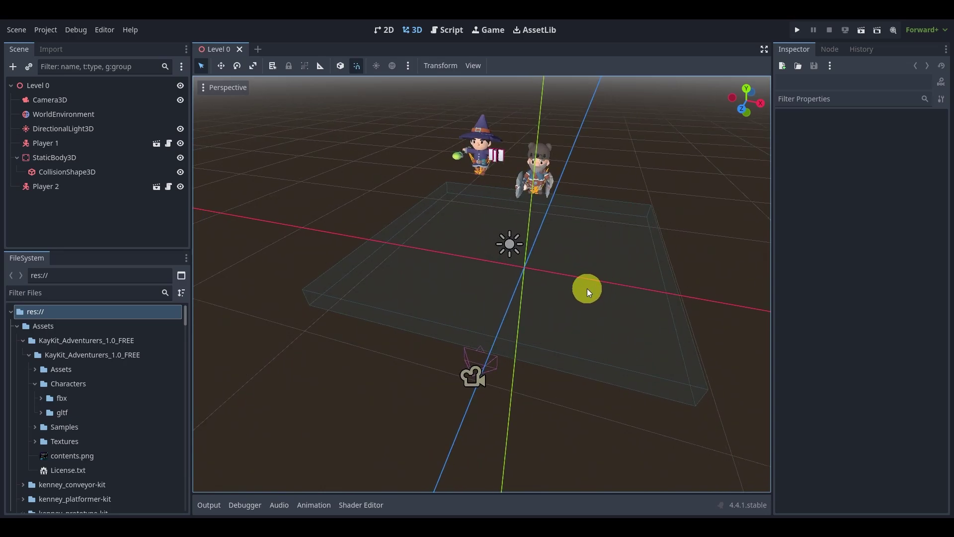
middle_click_drag(545, 265, 490, 259, "shift")
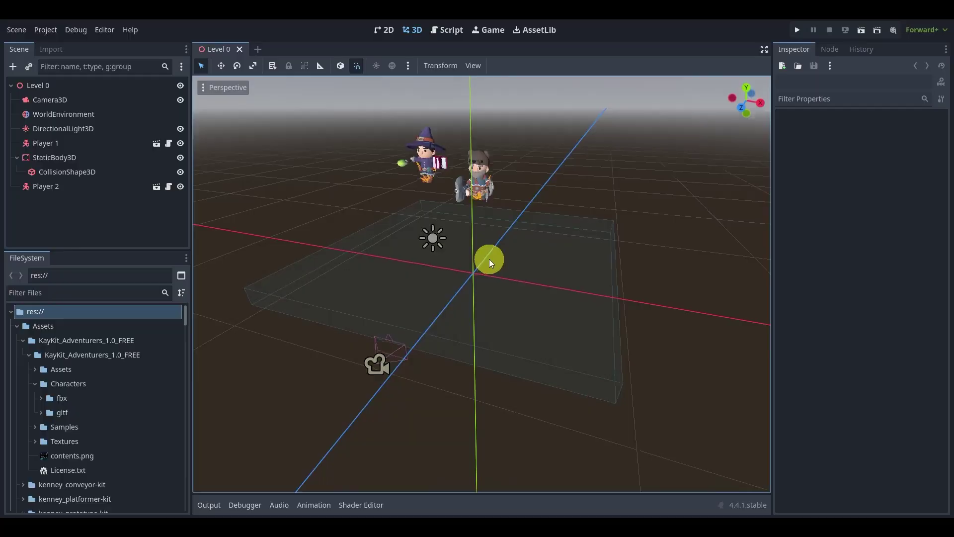
left_click(84, 292)
type("tile")
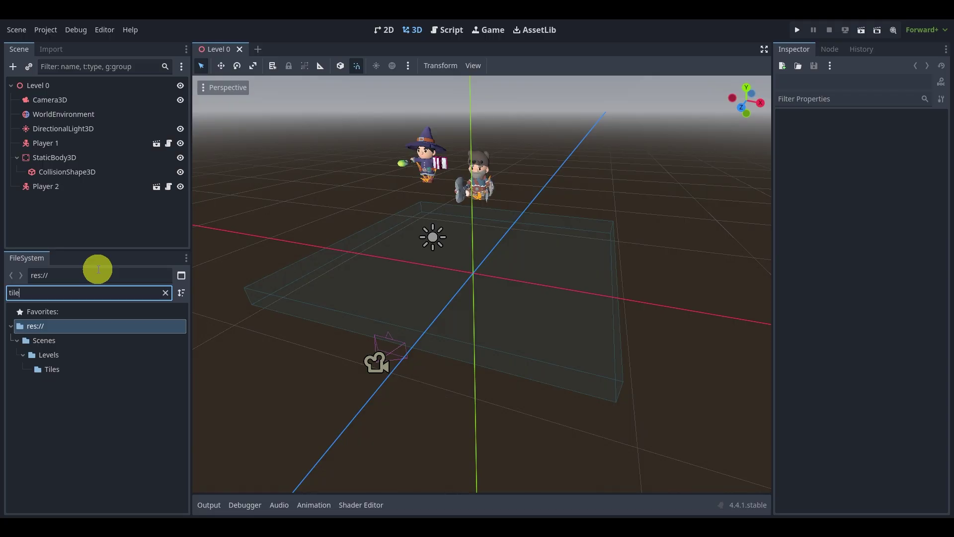
key("BackSpace")
key("BackSpace")
key("BackSpace")
key("BackSpace")
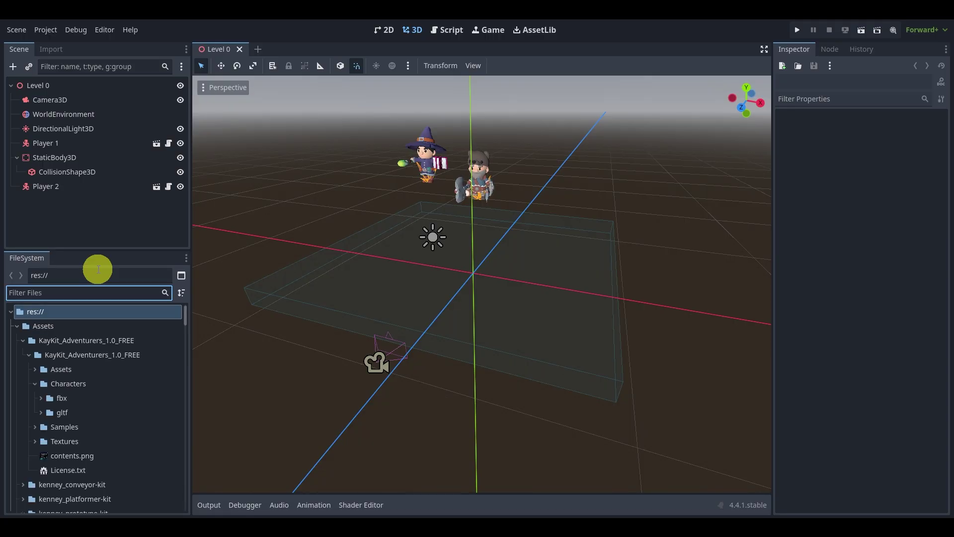
- Filter the project files for shape-cube and place shape-cube.fbx near the centre of the Level 0 scene
type("shape-cube")
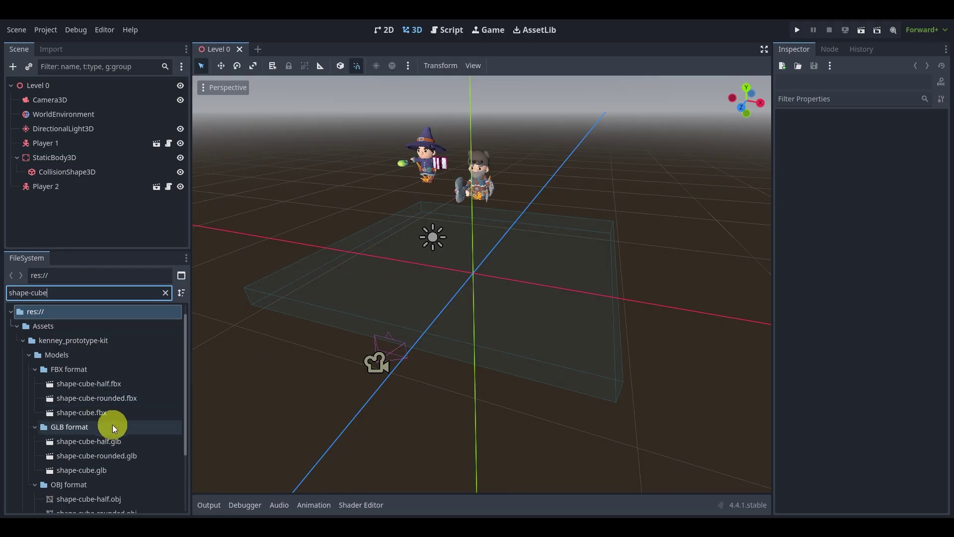
left_click(88, 415)
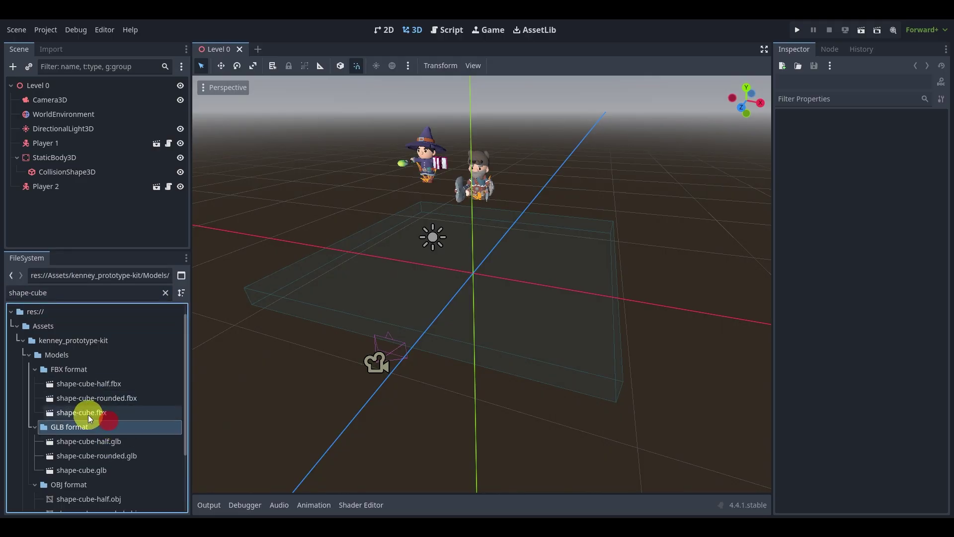
left_click_drag(73, 414, 474, 258)
scroll(487, 231, "up", 5)
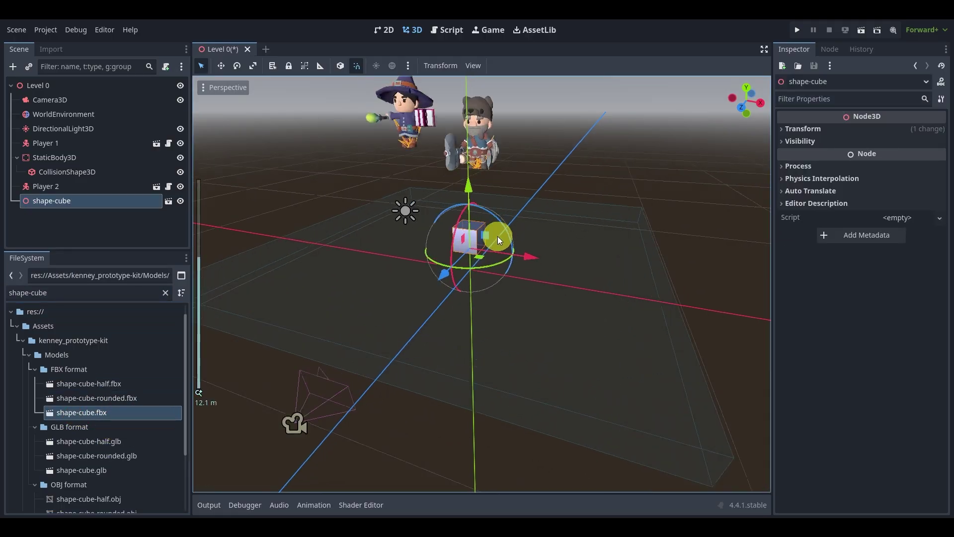
middle_click_drag(474, 226, 376, 336)
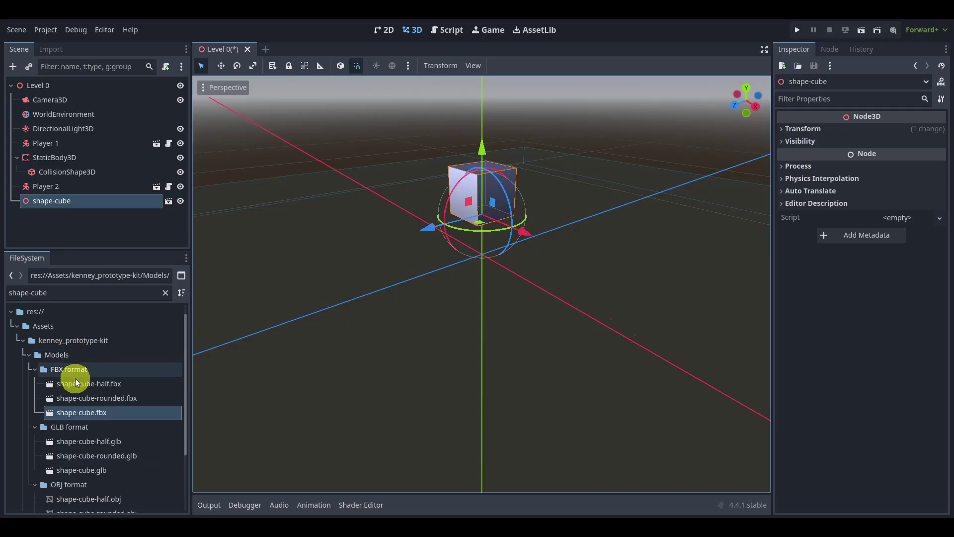
- Make the shape-cube instance local so its mesh becomes editable within the Level 0 scene
scroll(75, 373, "down", 3)
scroll(76, 392, "down", 2)
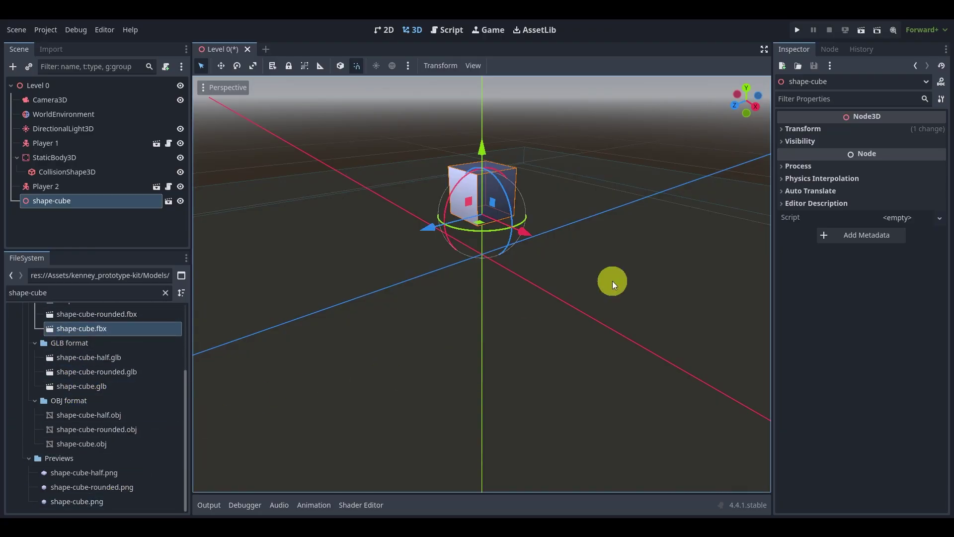
middle_click_drag(499, 215, 540, 175)
scroll(449, 230, "down", 5)
middle_click_drag(448, 230, 379, 248)
right_click(86, 202)
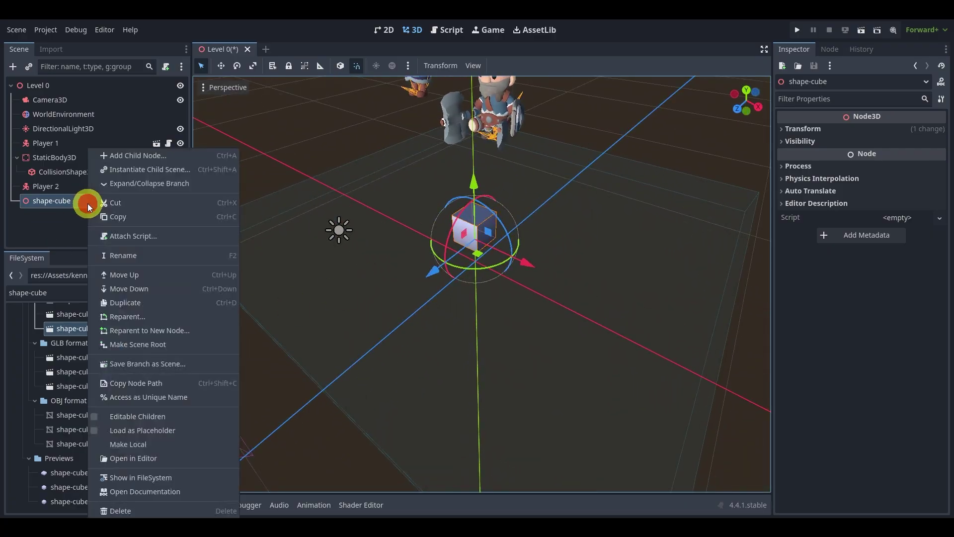
left_click(157, 443)
- Create a Single Convex collision shape for the shape-cube mesh, with placement set to Static Body Child
left_click(59, 214)
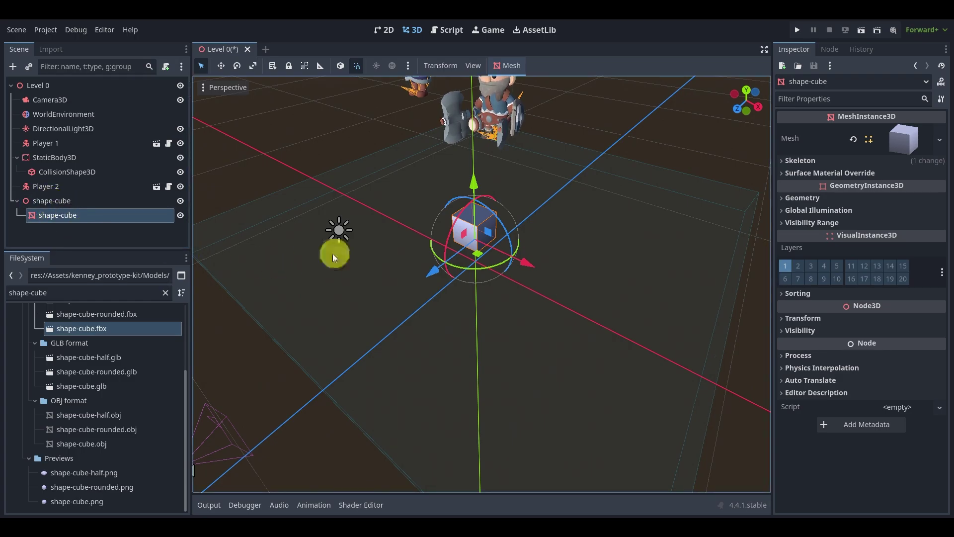
left_click(503, 66)
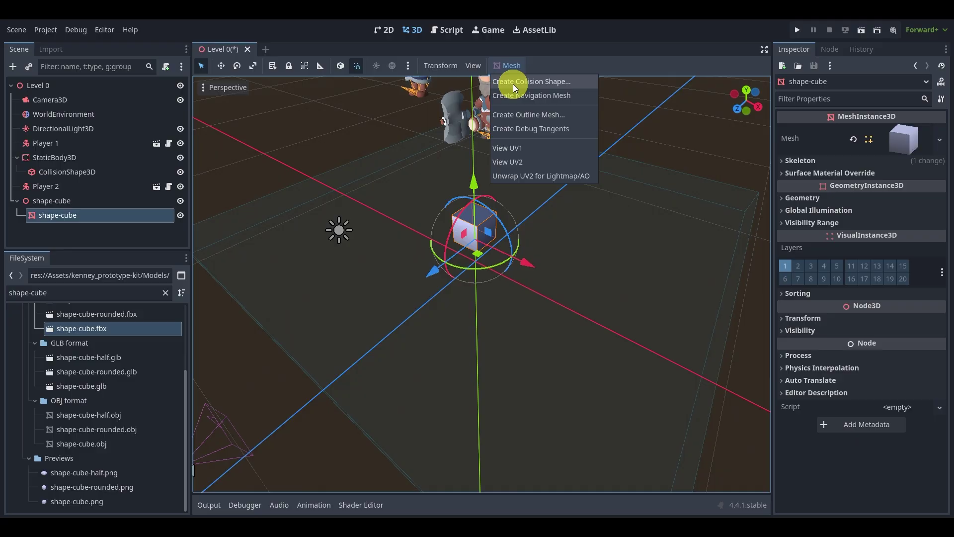
left_click(513, 84)
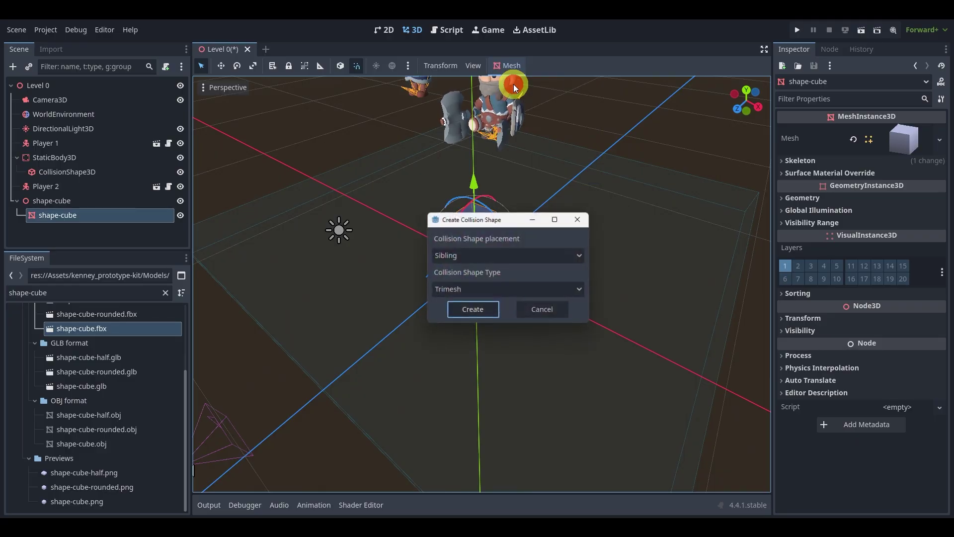
left_click(461, 259)
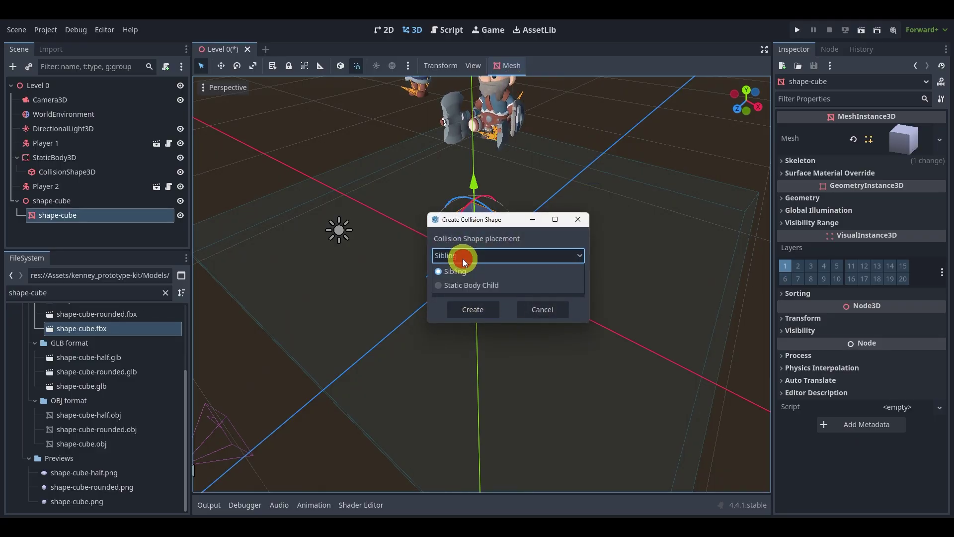
left_click(450, 286)
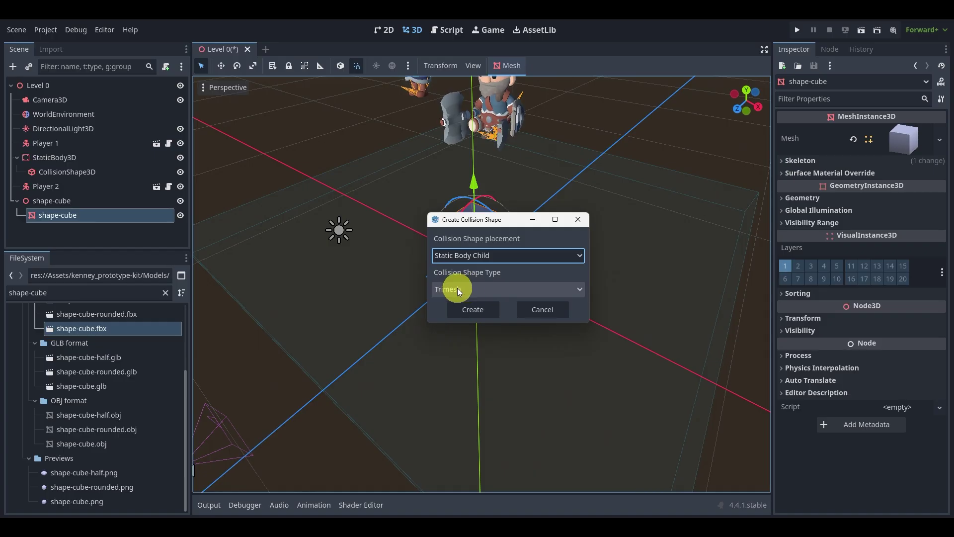
left_click(451, 291)
left_click(453, 321)
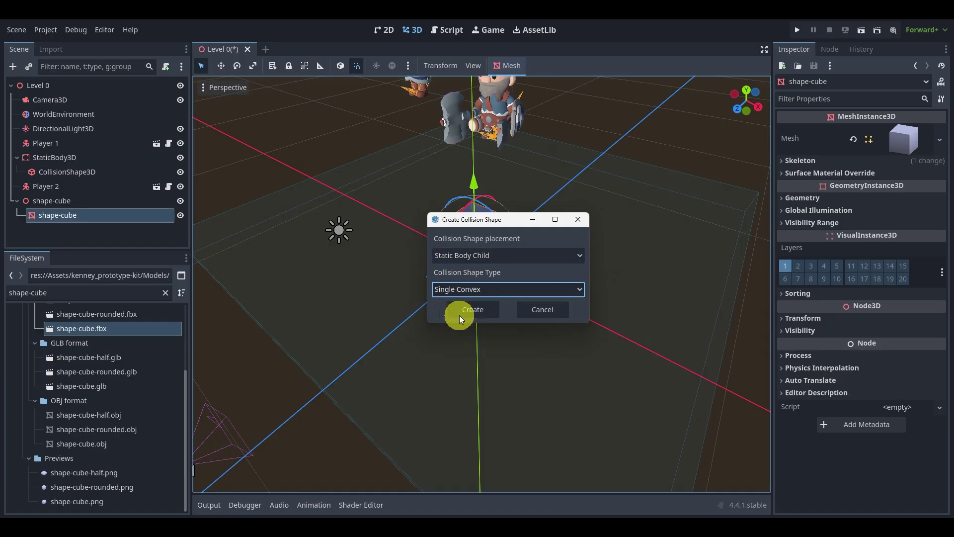
left_click(476, 310)
- Move the cube's StaticBody3D along the X axis to inspect its collision shape, and undo the move
middle_click_drag(491, 286, 525, 302)
scroll(499, 273, "up", 5)
scroll(499, 272, "up", 12)
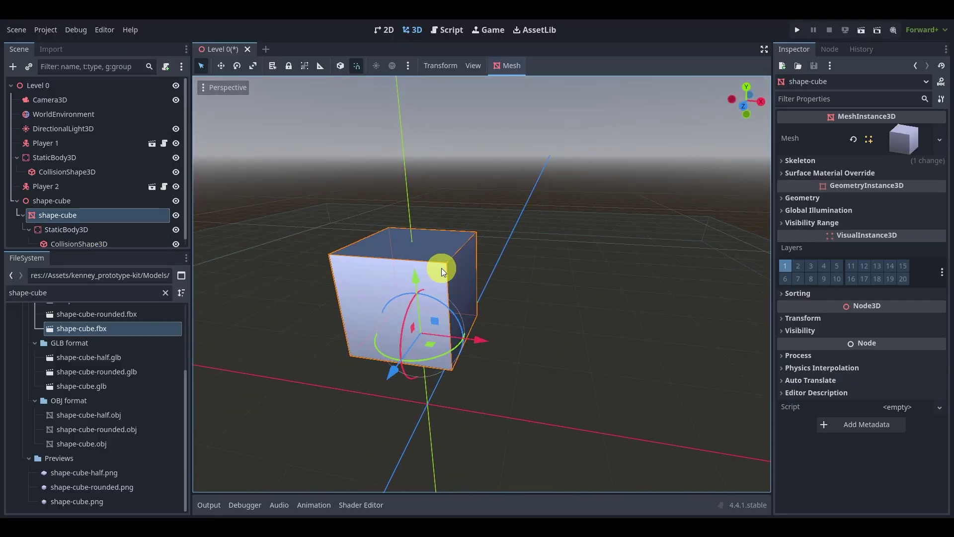
middle_click_drag(441, 267, 498, 290)
left_click(75, 233)
scroll(65, 242, "down", 1)
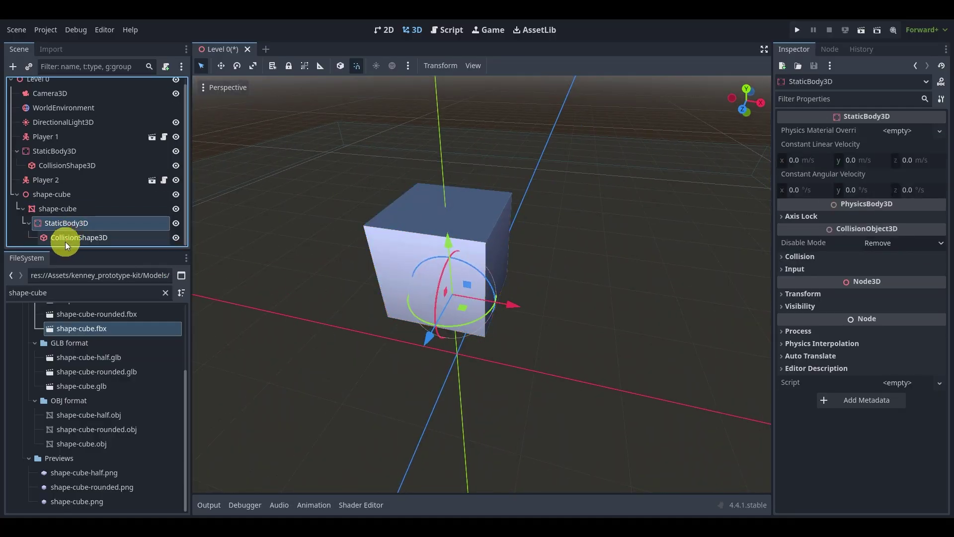
left_click_drag(517, 301, 572, 318)
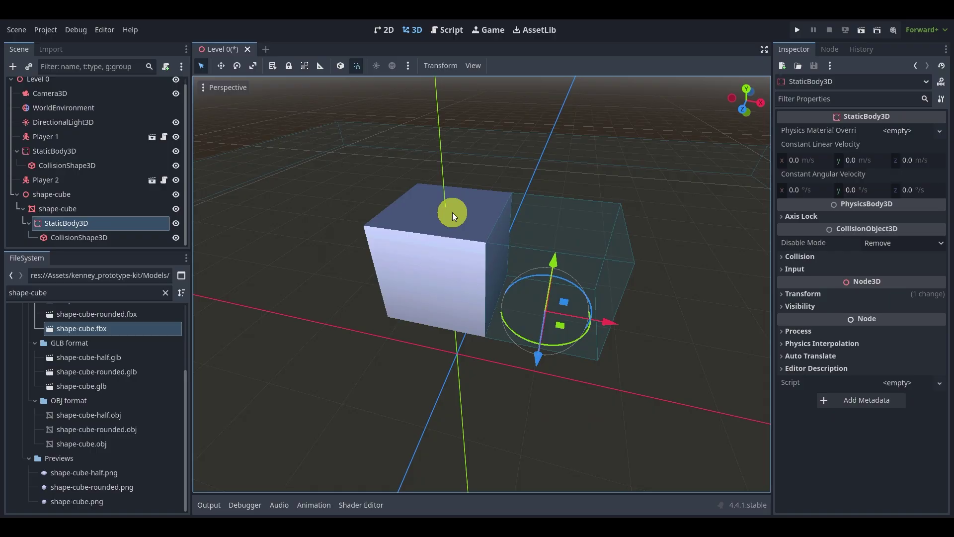
key("ctrl+z")
- Save the Level 0 scene and run it to test Player 2 next to the cube
key("ctrl+s")
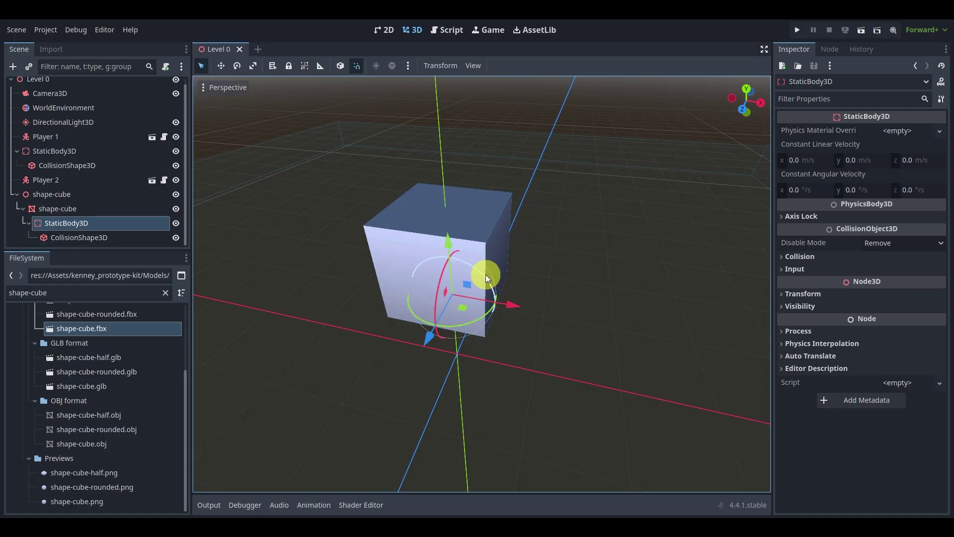
left_click(861, 31)
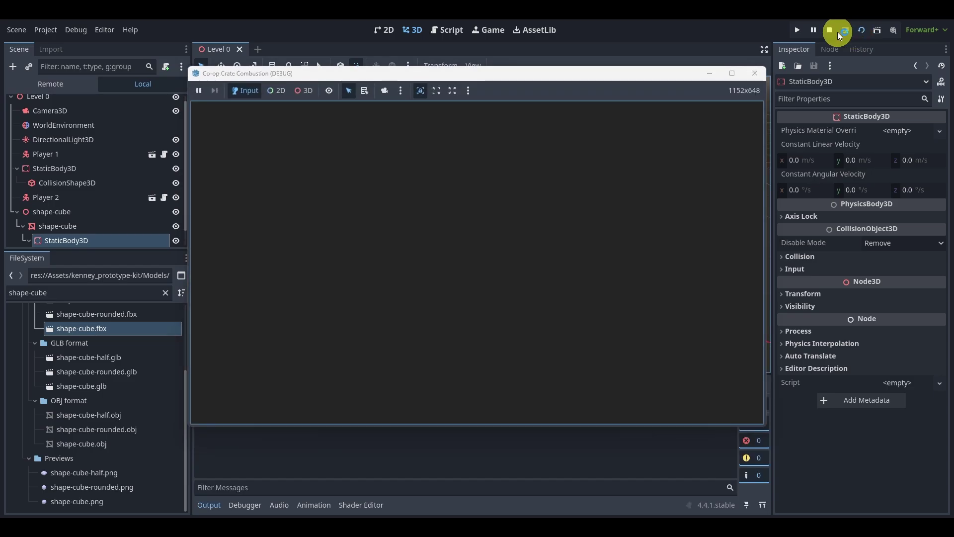
key("Left")
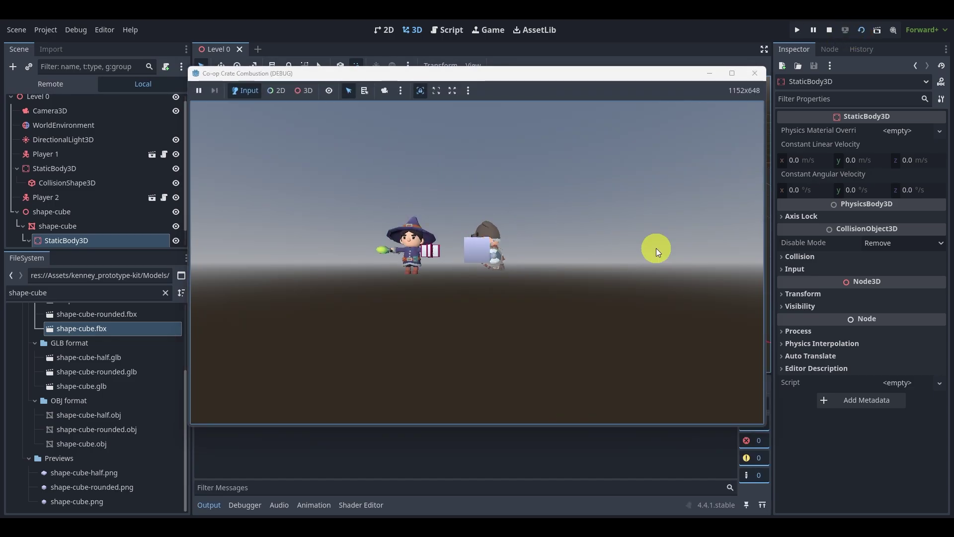
left_click(585, 10)
- Set the scale of the child shape-cube mesh to 2 on all three axes
middle_click_drag(517, 144, 516, 213)
scroll(427, 203, "down", 14)
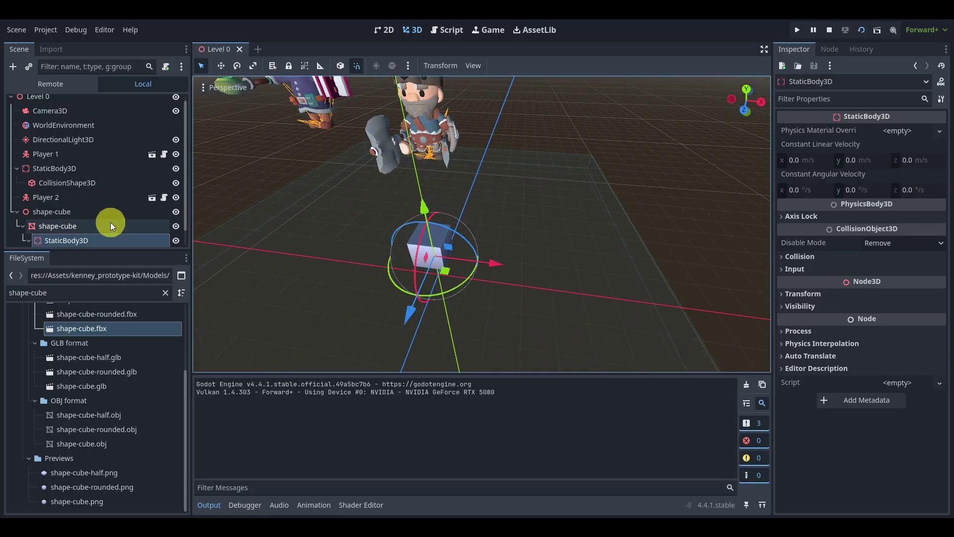
left_click(111, 222)
middle_click_drag(387, 257, 469, 306)
scroll(469, 307, "down", 3)
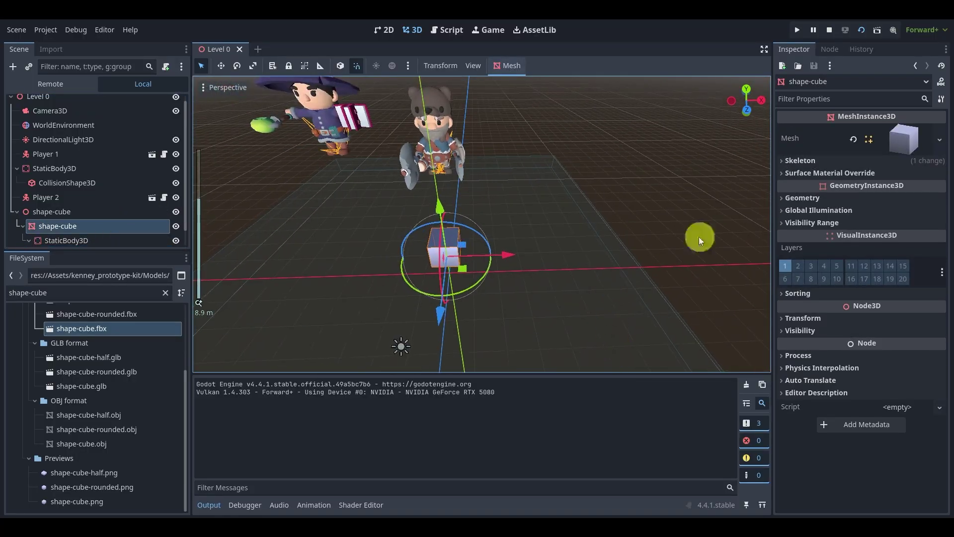
left_click(813, 317)
left_click(861, 413)
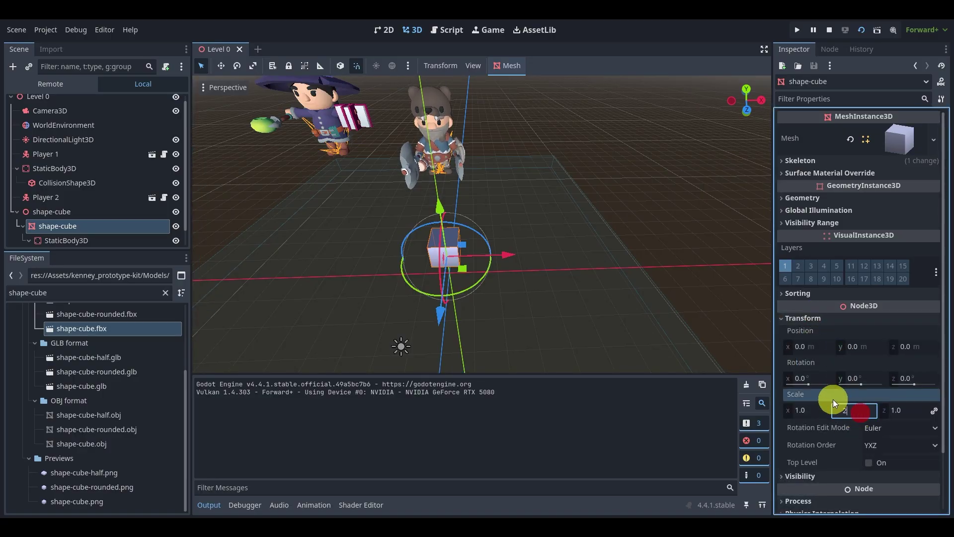
type("2")
key("Return")
- Move the enlarged cube mesh along the Z axis to -1 m
middle_click_drag(521, 245, 500, 135)
left_click_drag(581, 247, 502, 249)
middle_click_drag(502, 250, 363, 238)
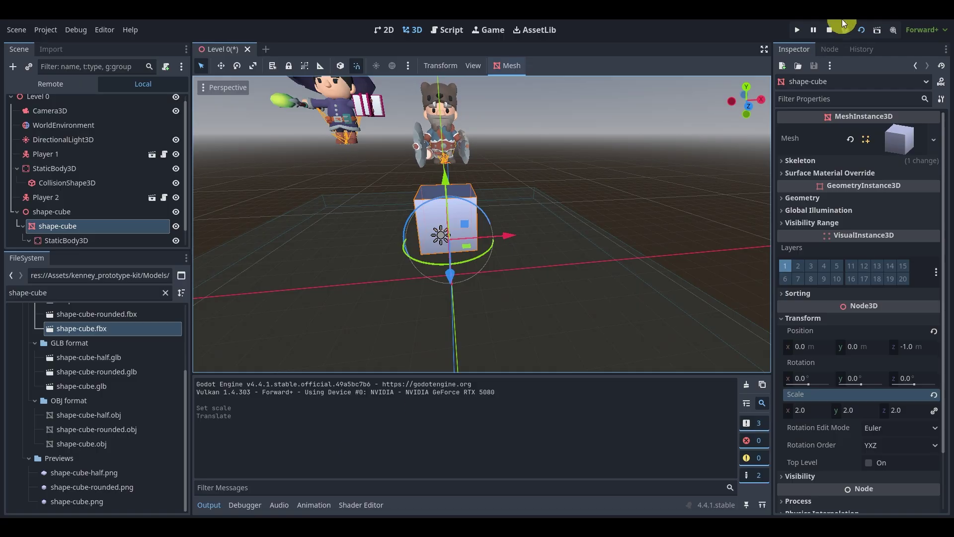
- Run the current scene, test the cube's collision by walking and jumping Player 2 around it, and stop the game
left_click(861, 29)
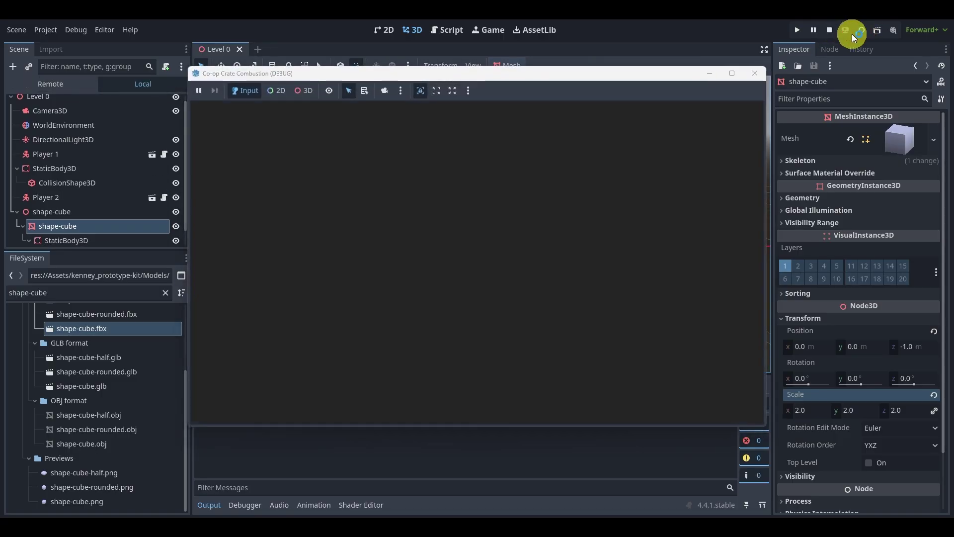
key("Left")
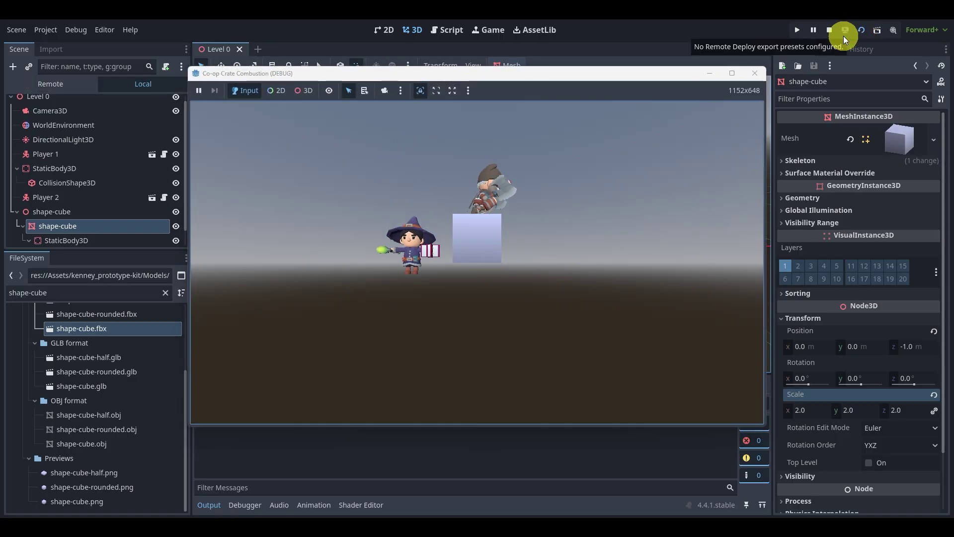
key("space")
key("Right")
key("Left")
key("space")
key("Left")
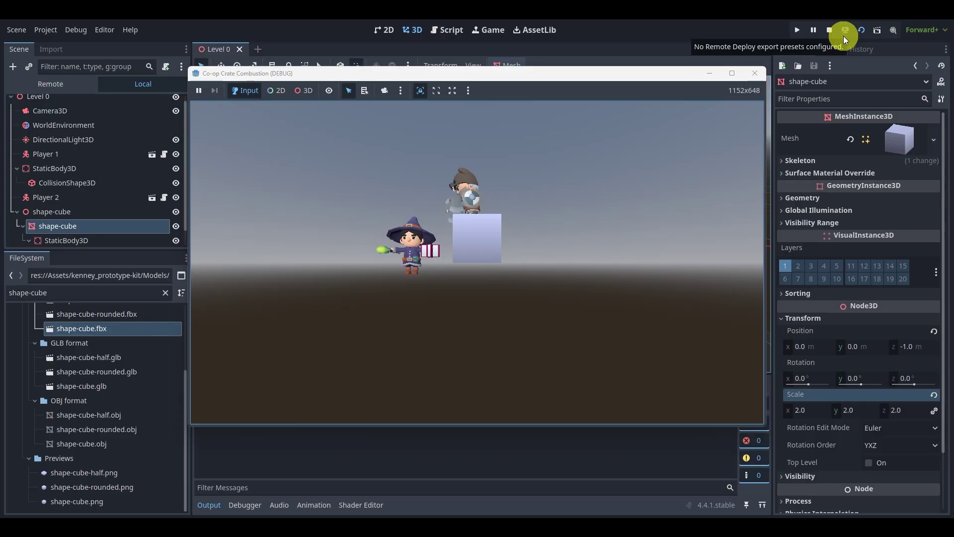
key("Down")
key("Right")
key("space")
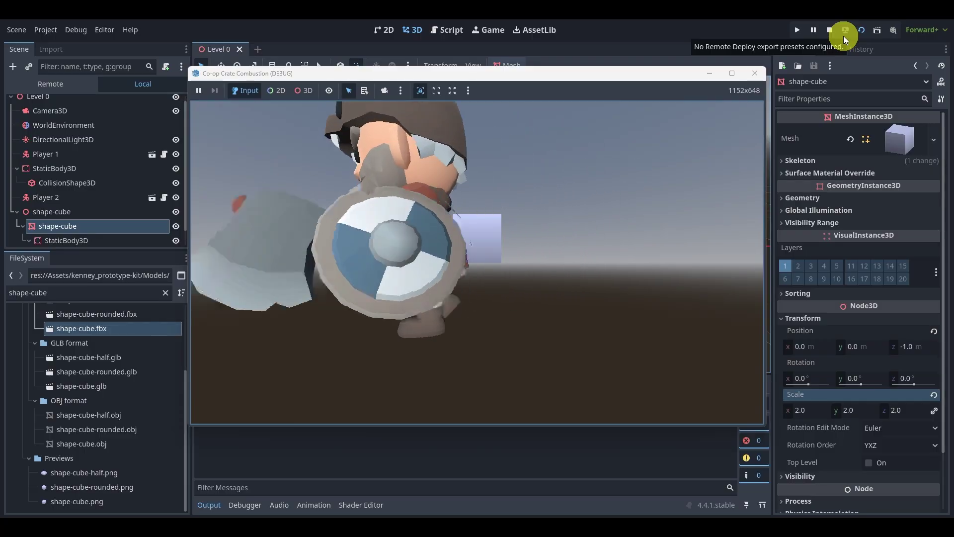
left_click(830, 31)
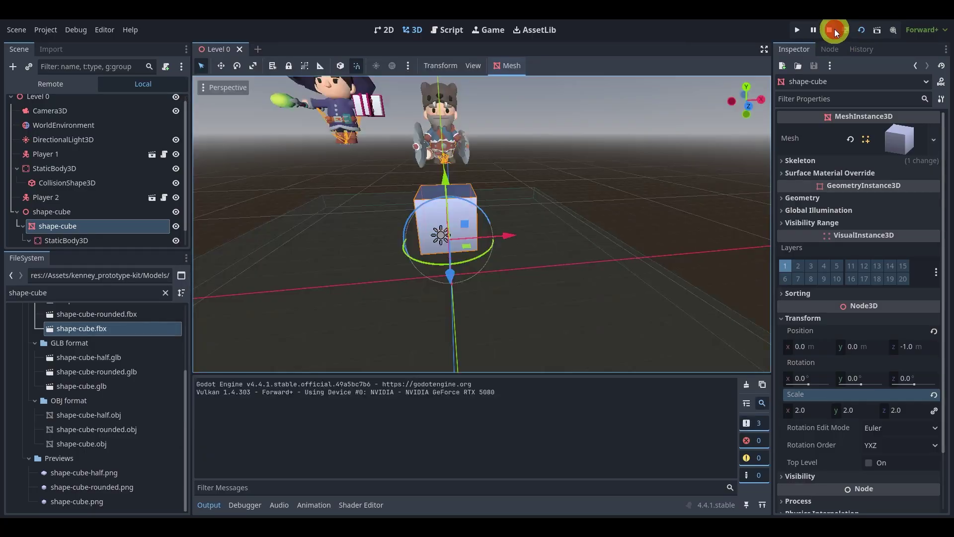
- Duplicate the shape-cube mesh with its collision twice, lining up the copies along the X axis beside the original
middle_click_drag(494, 236, 503, 209)
left_click(571, 119)
scroll(459, 211, "up", 4)
middle_click_drag(438, 242, 444, 267)
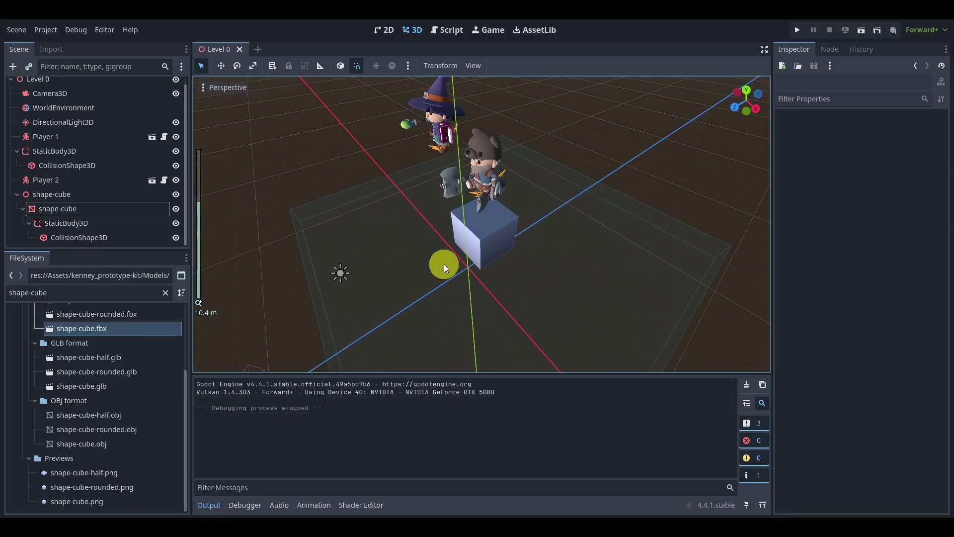
left_click(75, 213)
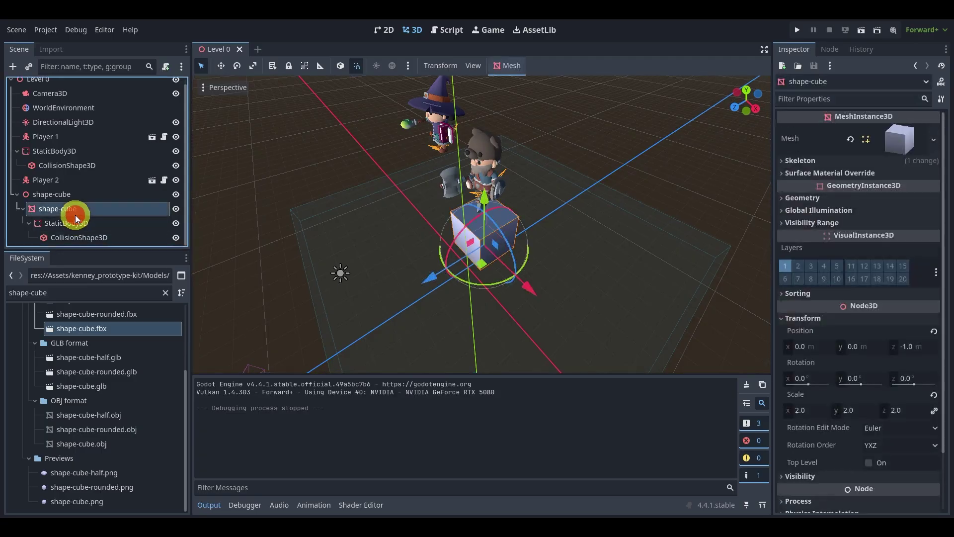
key("f")
key("ctrl+d")
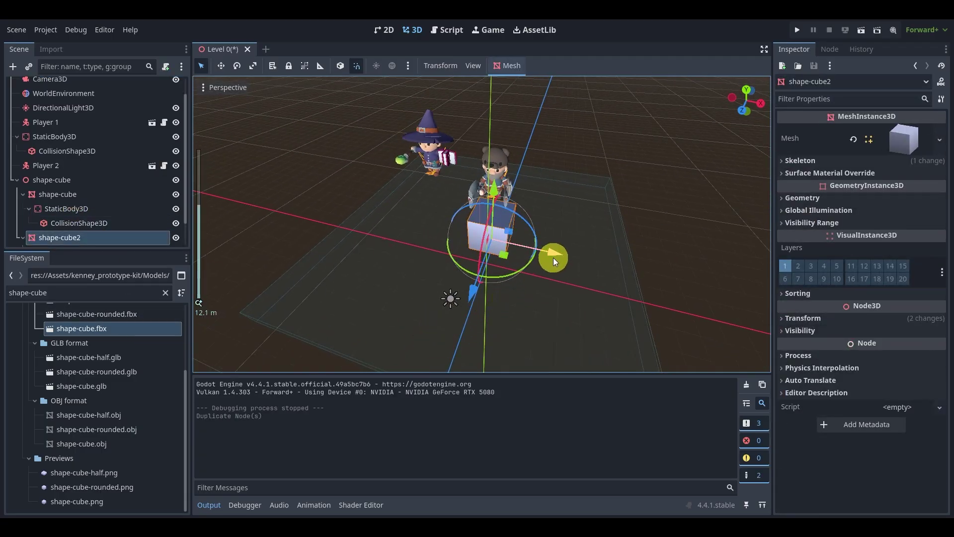
left_click_drag(553, 258, 613, 248)
key("ctrl+d")
- Undo both cube duplications and their moves, along with the original mesh's shift along Z
key("ctrl+z")
key("ctrl+z")
key("ctrl+z")
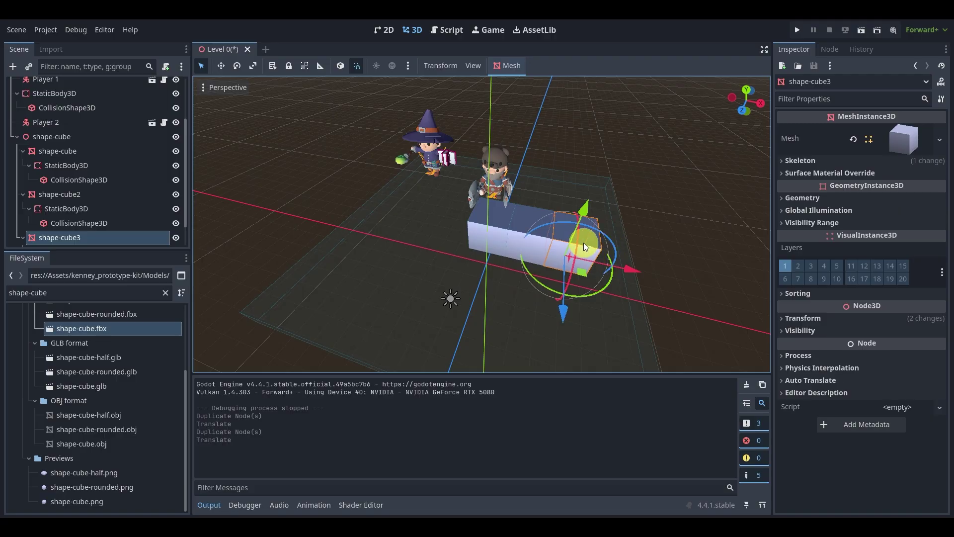
key("ctrl+z")
key("ctrl+z")
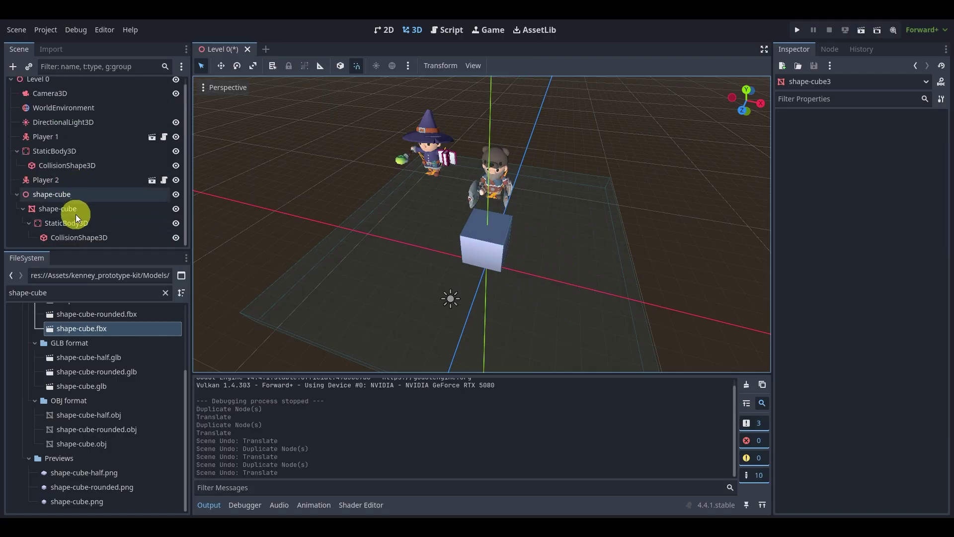
- Save the shape-cube mesh branch with its collision as the scene Tile.tscn in res://Scenes/Levels/Tiles, with Reset Position enabled
left_click(60, 209)
middle_click_drag(503, 244, 385, 239)
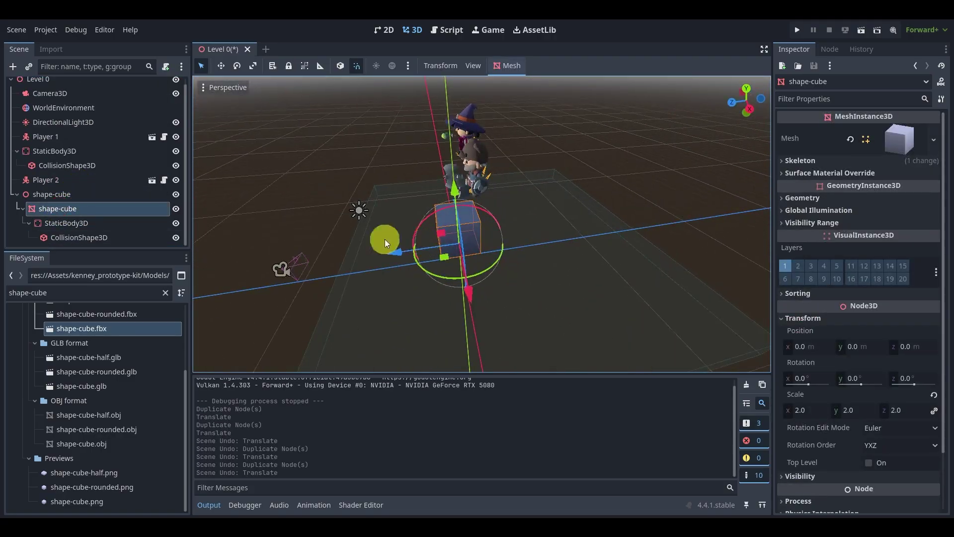
right_click(77, 207)
left_click(51, 228)
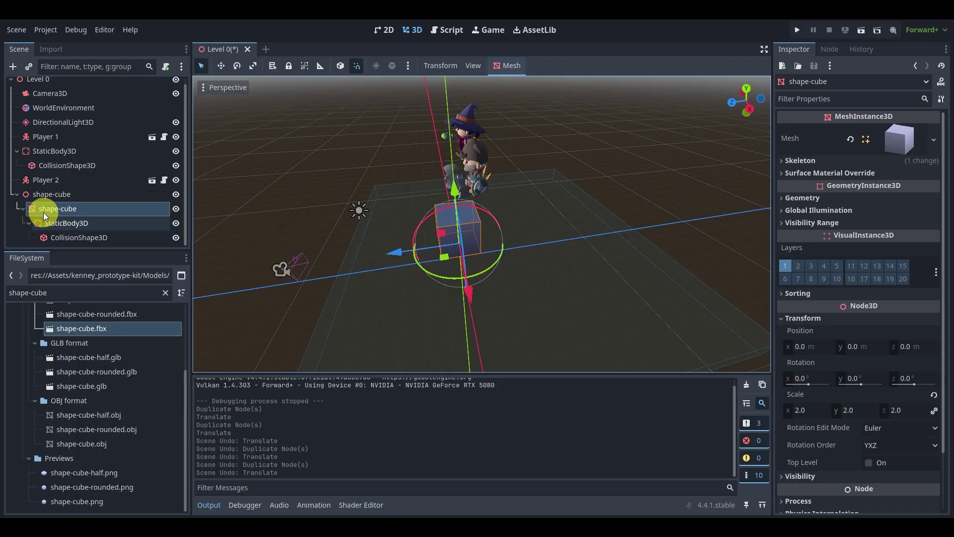
right_click(44, 213)
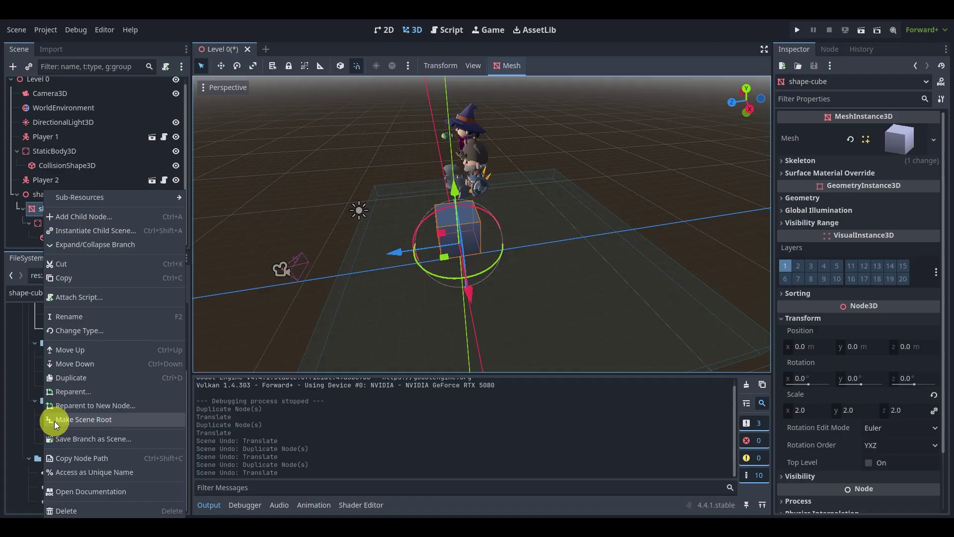
left_click(80, 435)
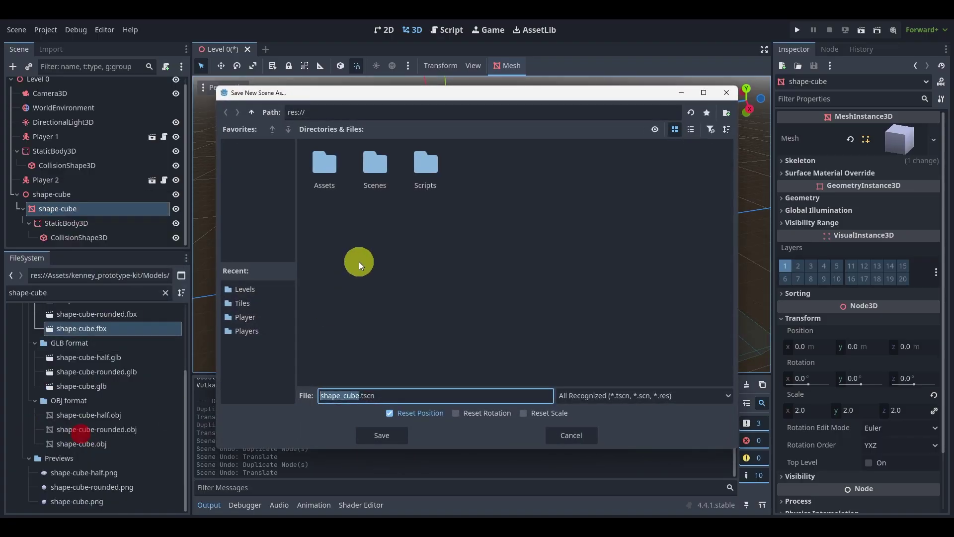
left_click(372, 172)
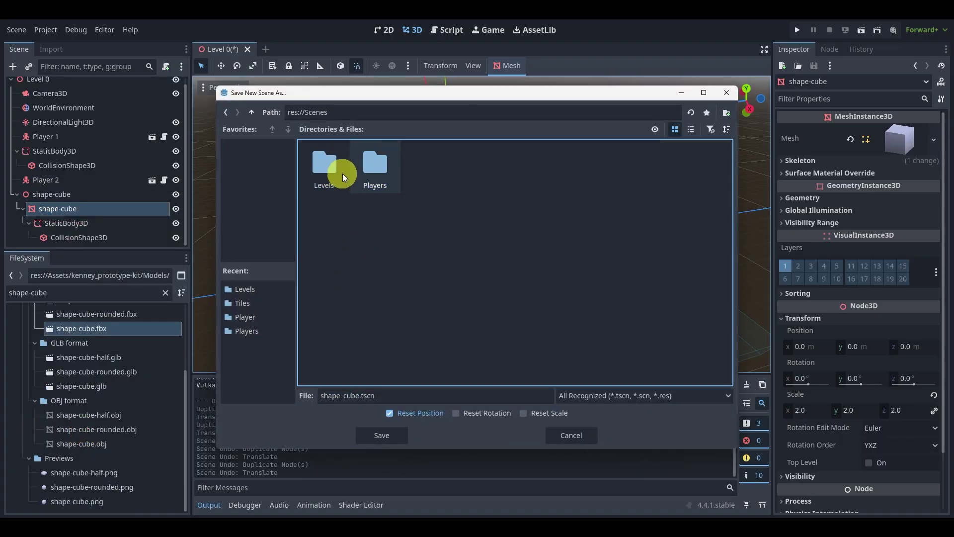
double_click(329, 168)
double_click(328, 163)
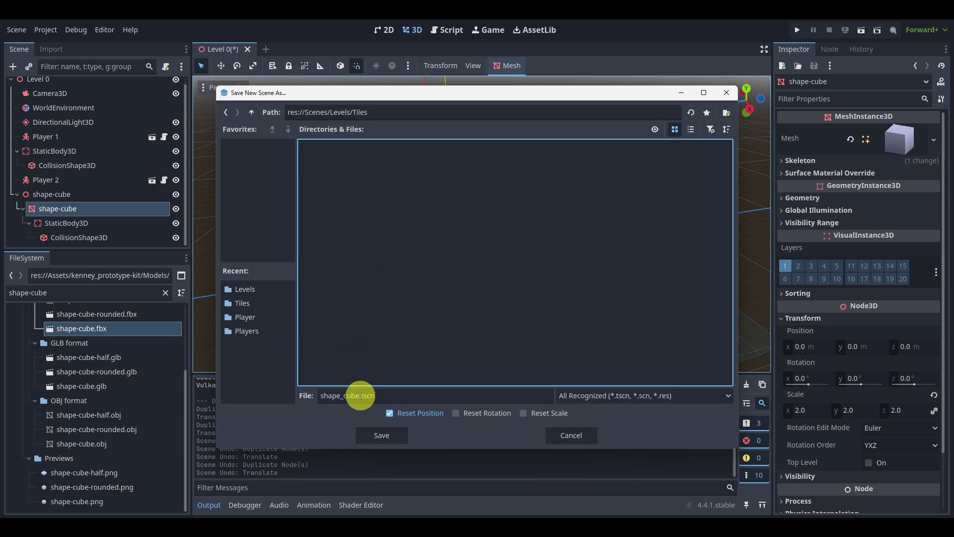
double_click(358, 395)
type("Tiles")
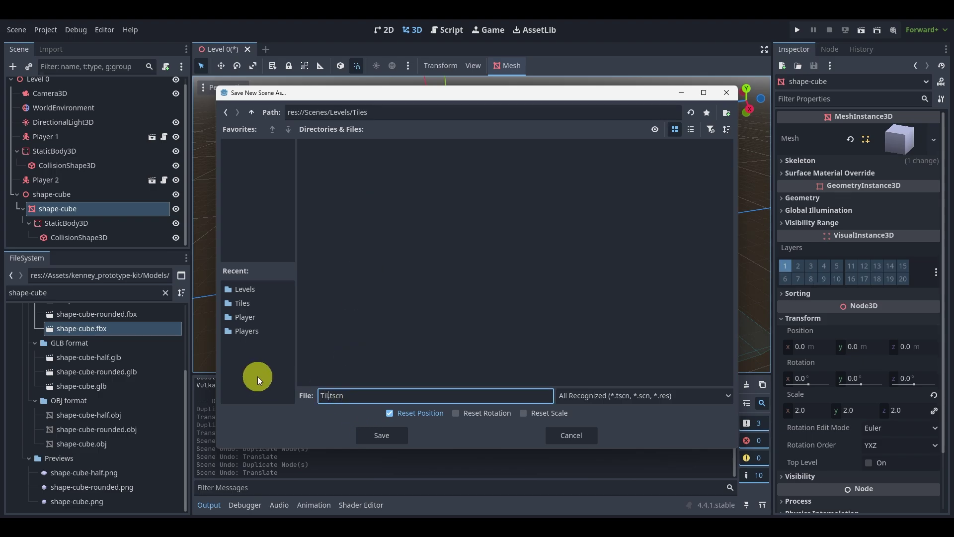
left_click(398, 431)
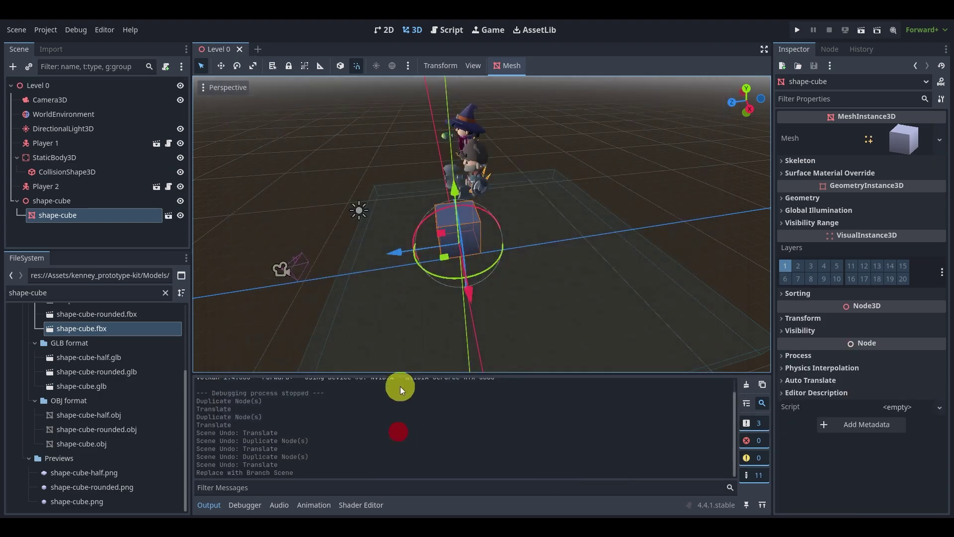
- Open the Tile scene and export it as a MeshLibrary named library in res://, with Merge With Existing enabled
left_click(168, 215)
middle_click_drag(452, 208, 546, 269)
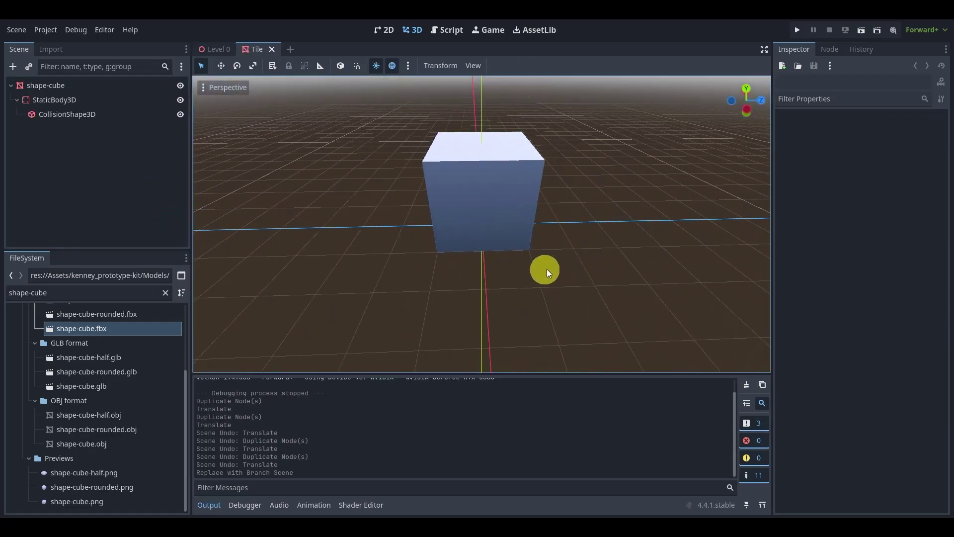
left_click(21, 37)
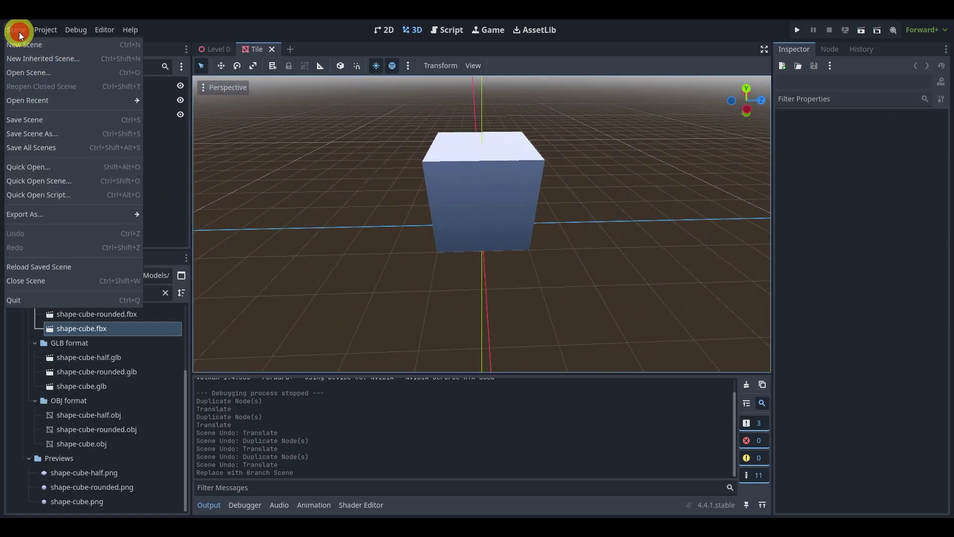
left_click(61, 214)
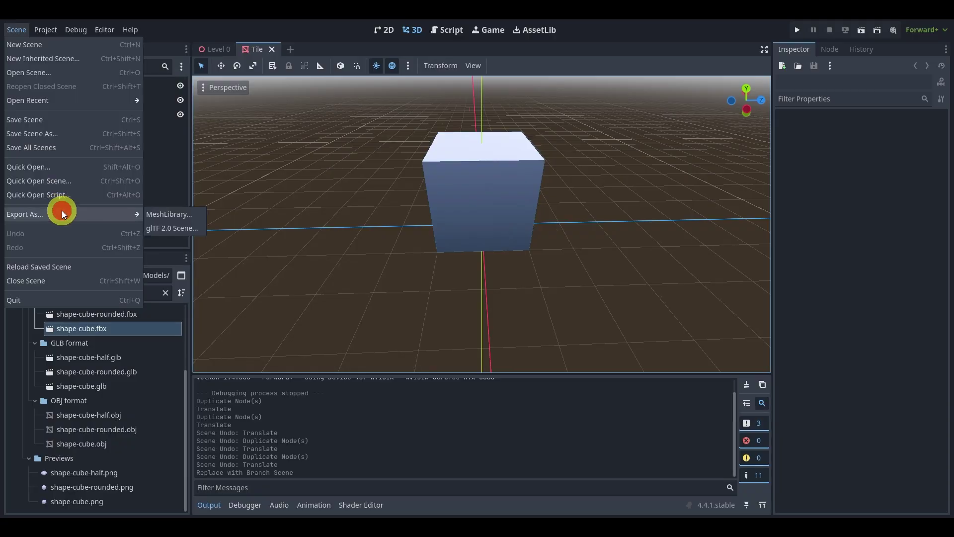
left_click(171, 213)
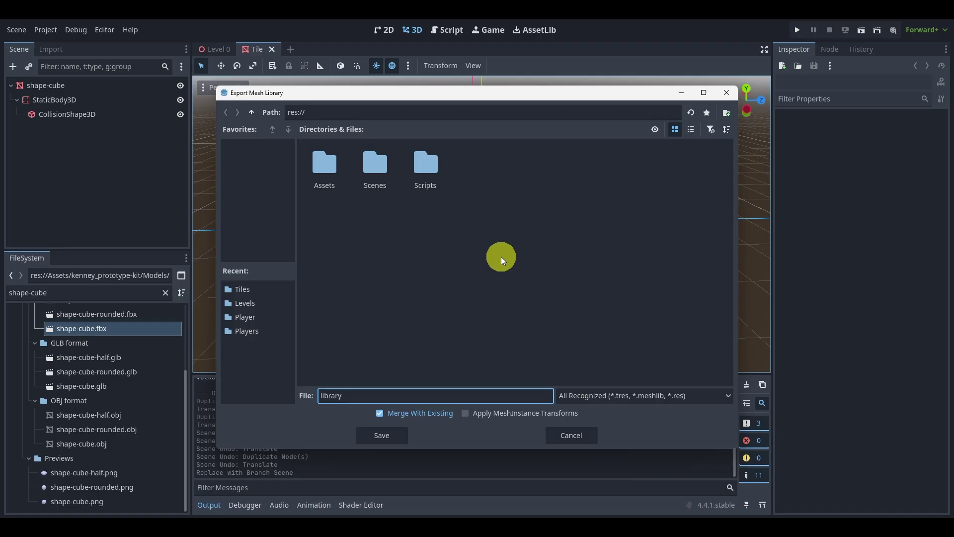
left_click(389, 442)
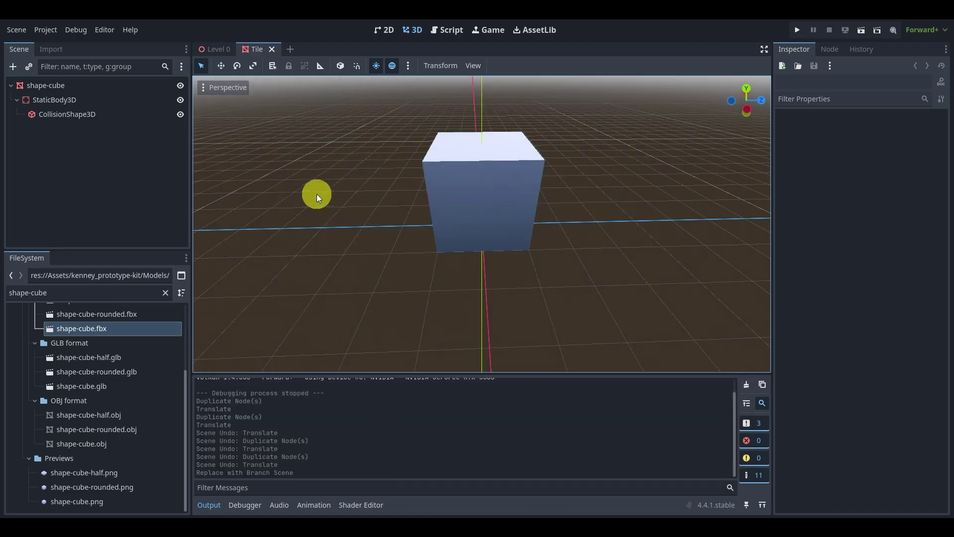
- In the Level 0 scene, rename the cube's parent Node3D to "Level Layout"
left_click(224, 51)
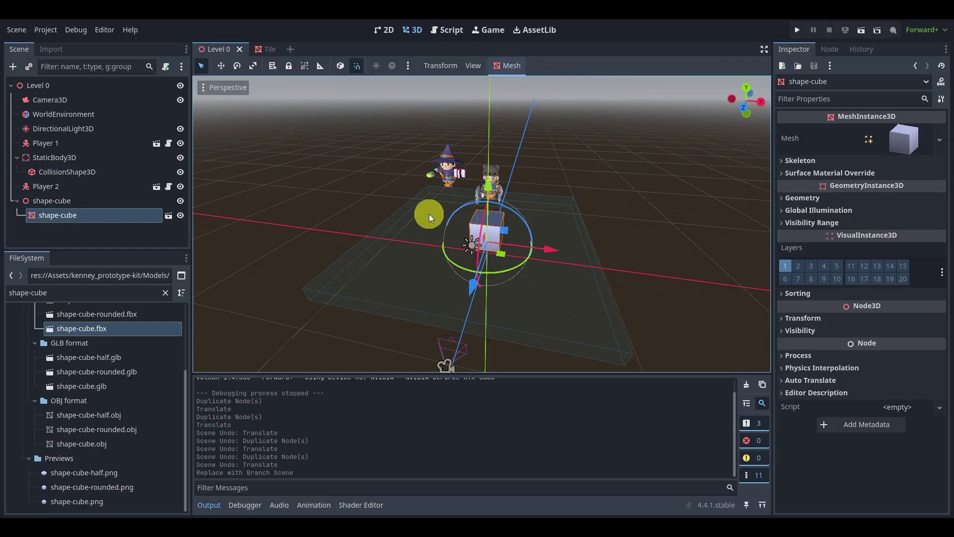
left_click(137, 207)
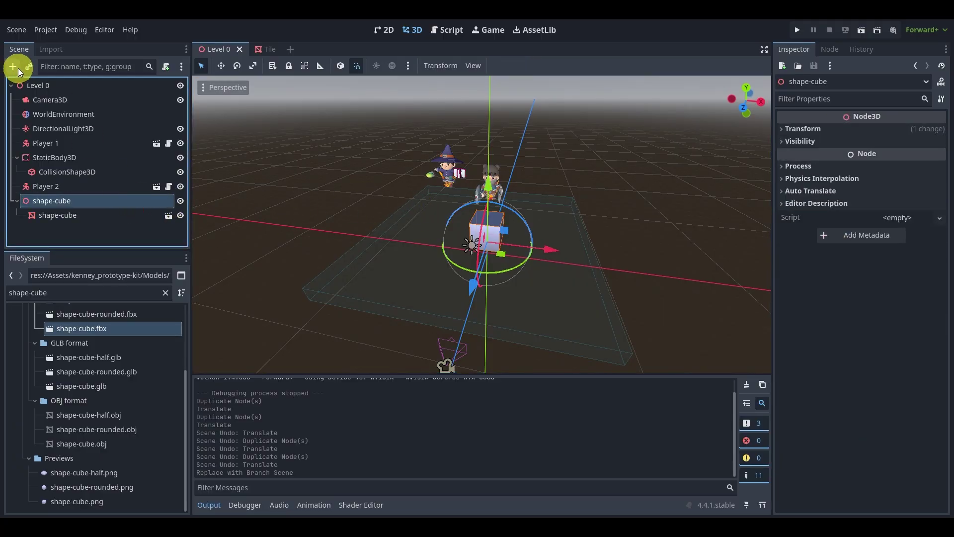
double_click(77, 199)
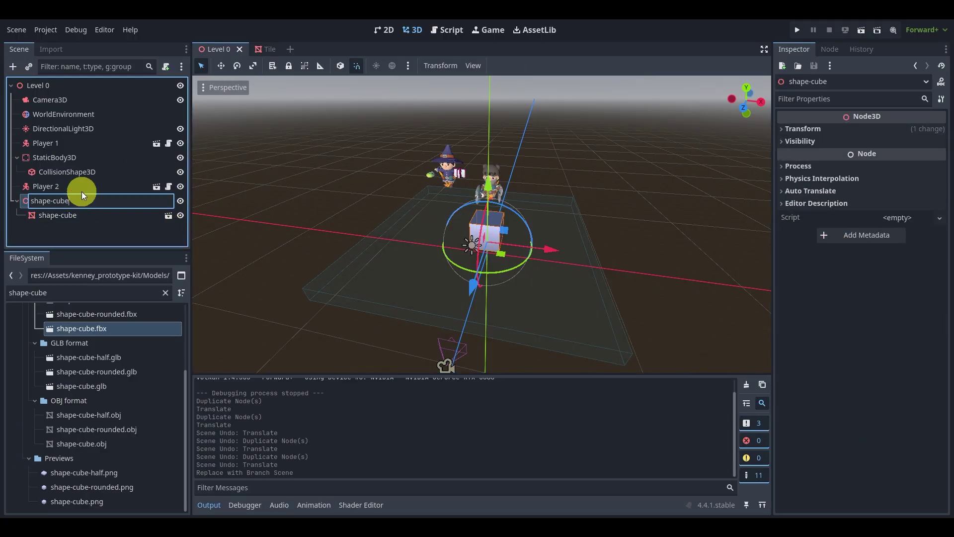
type("Level")
type(" De")
type("yout")
key("Return")
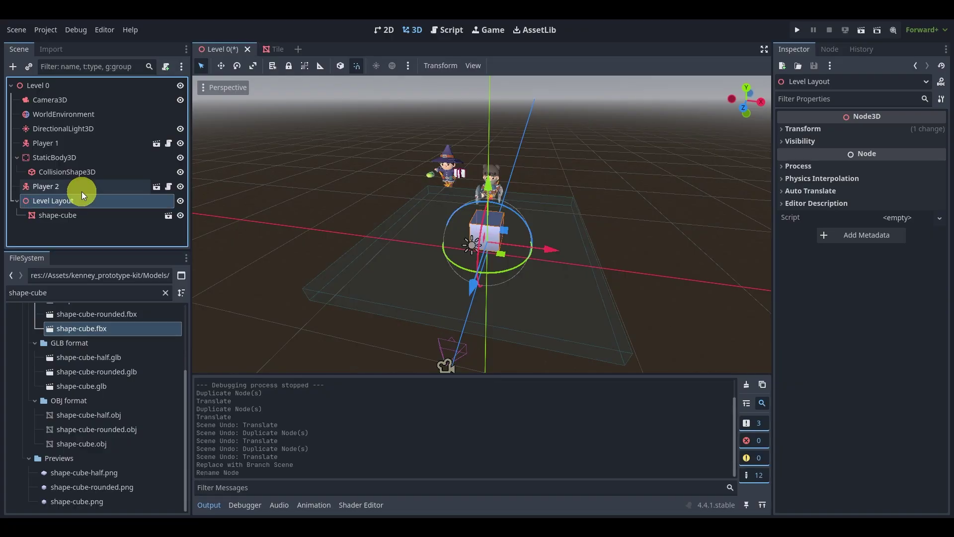
- Add a GridMap node as a child of Level Layout
left_click(12, 70)
type("gri")
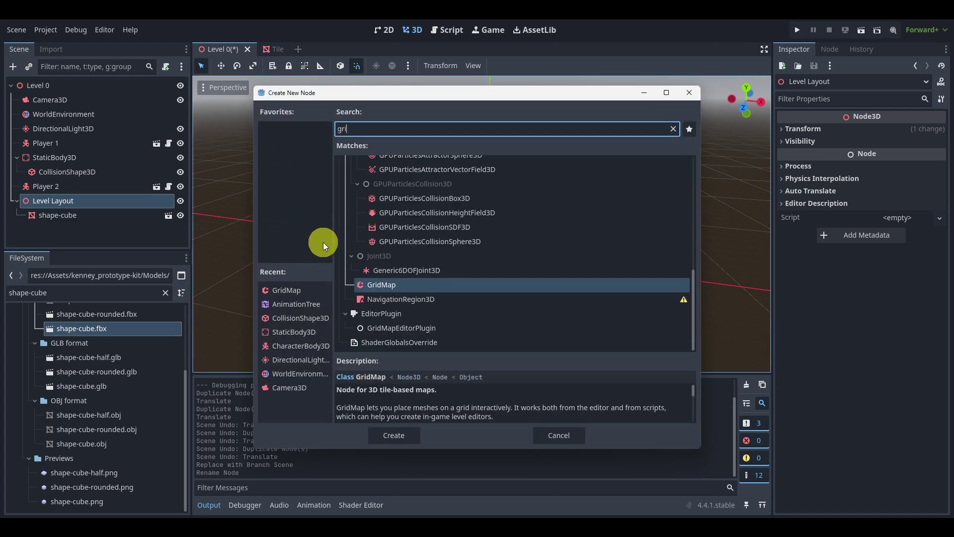
type("dmap")
key("Return")
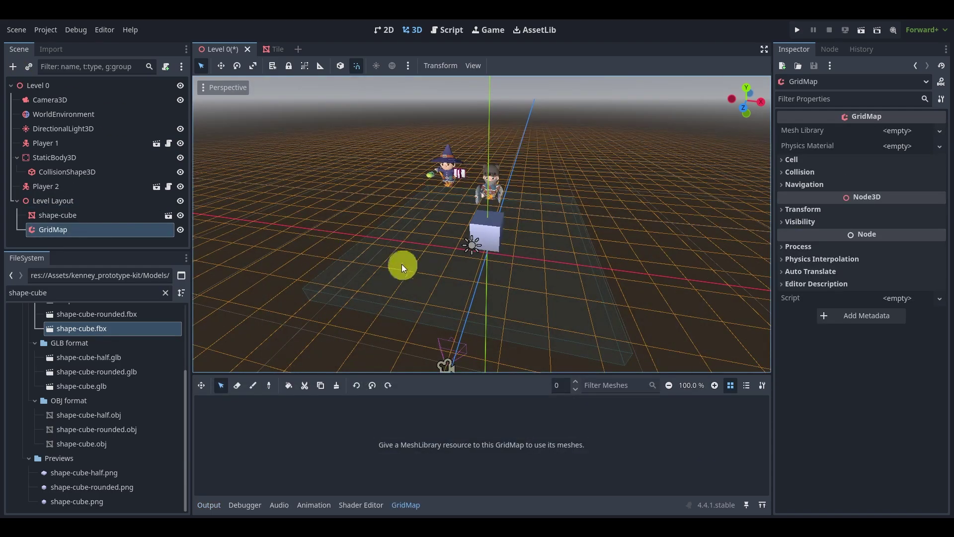
middle_click_drag(402, 264, 445, 296)
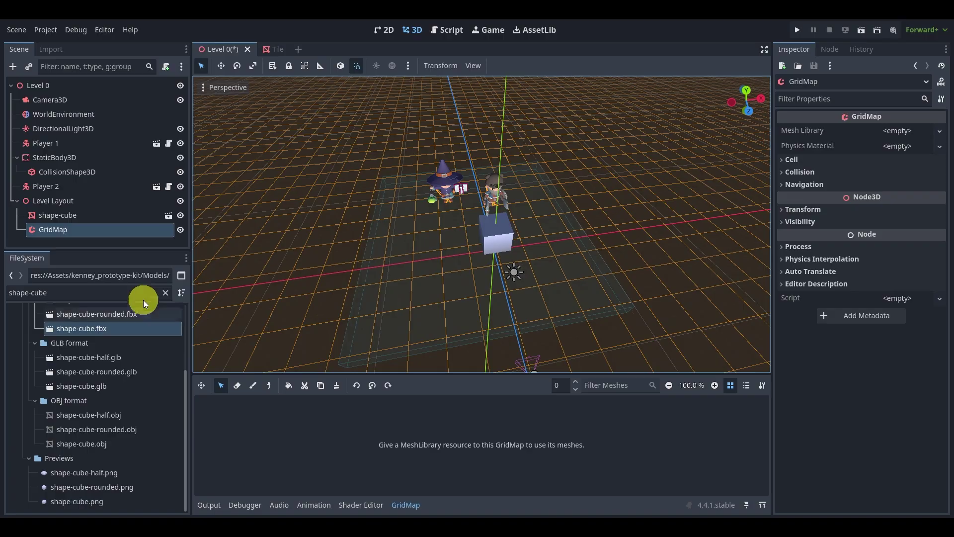
- Clear the shape-cube file filter and collapse the Assets folder in the project files
left_click(165, 293)
scroll(141, 346, "up", 10)
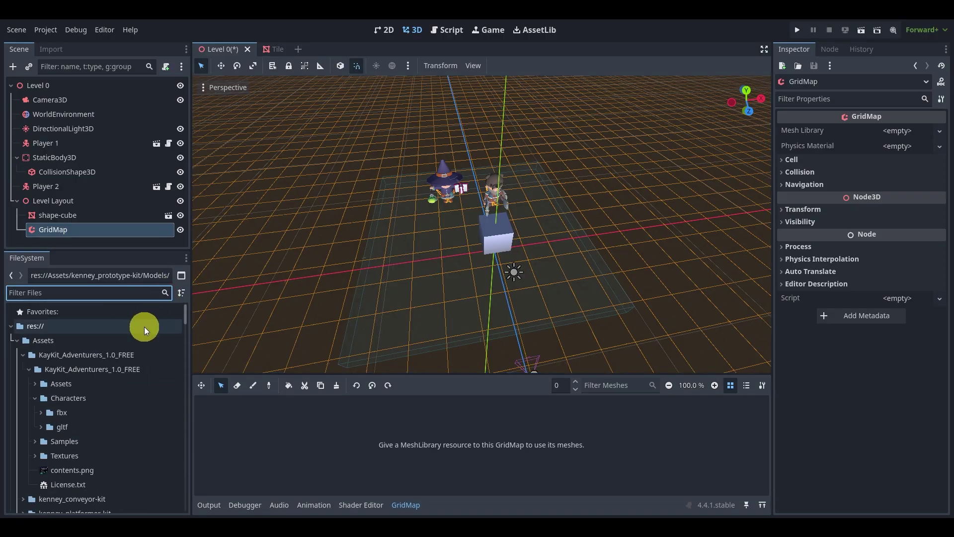
left_click(17, 340)
scroll(400, 150, "up", 3)
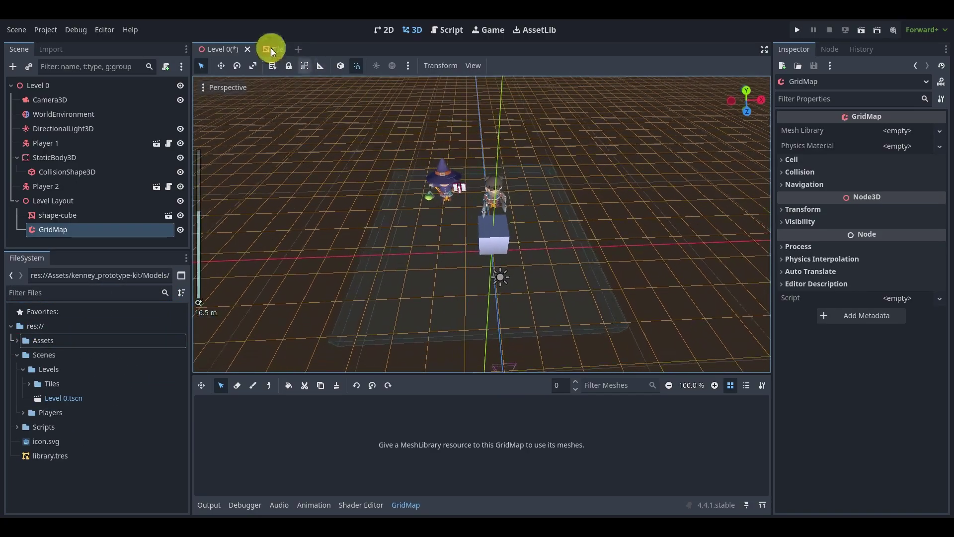
- Review the Tile scene and its MeshLibrary export option, and return to the Level 0 scene
left_click(272, 49)
scroll(422, 194, "down", 3)
middle_click_drag(509, 267, 538, 262)
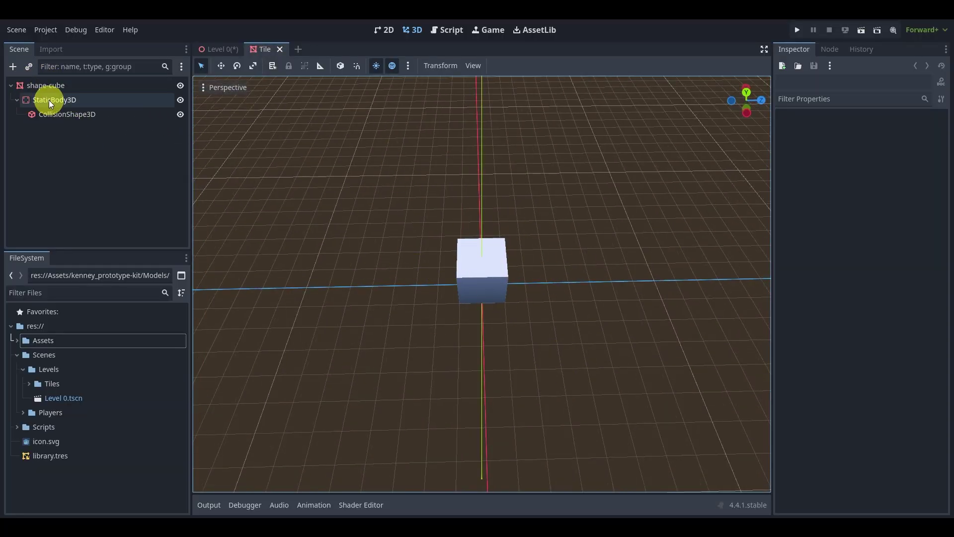
left_click(14, 29)
left_click(68, 213)
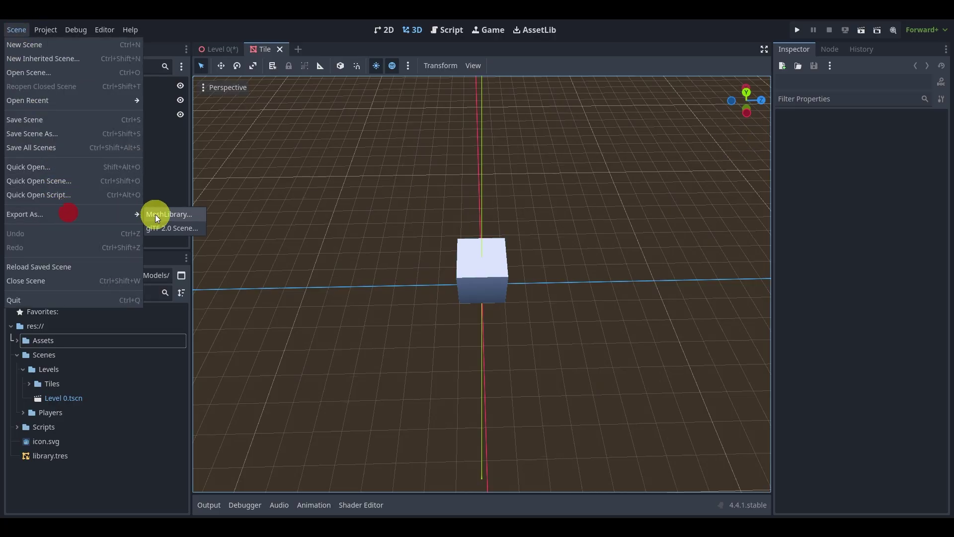
left_click(184, 174)
left_click(223, 50)
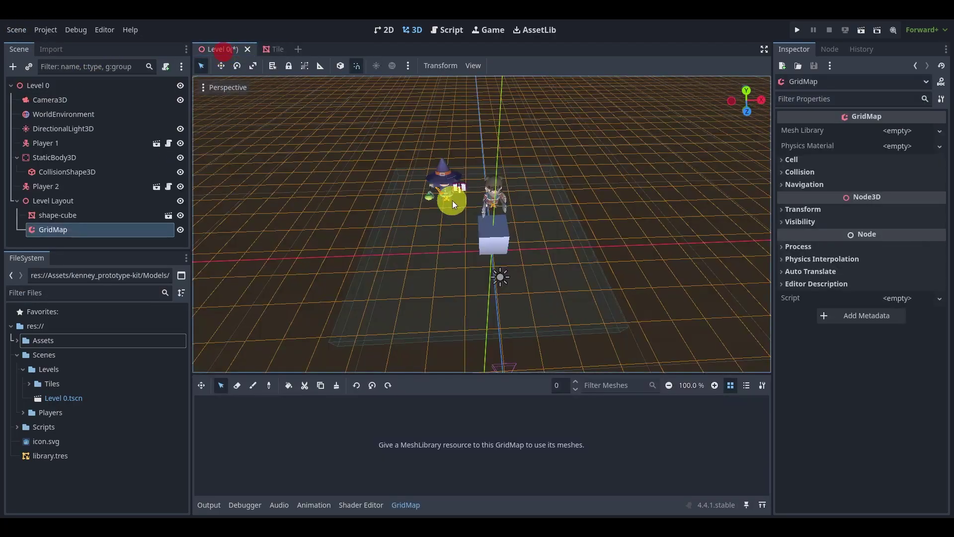
- Assign library.tres as the GridMap's mesh library
left_click(61, 453)
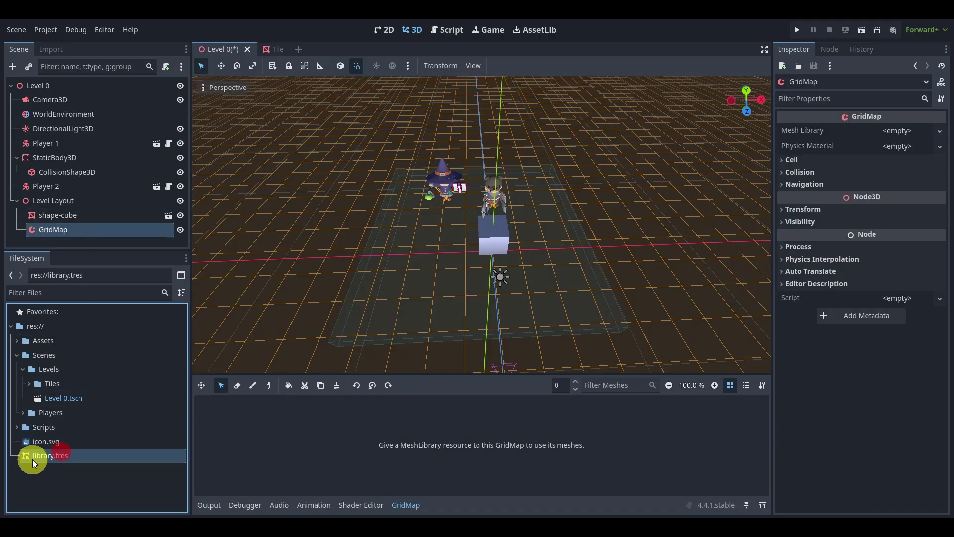
left_click_drag(32, 460, 894, 125)
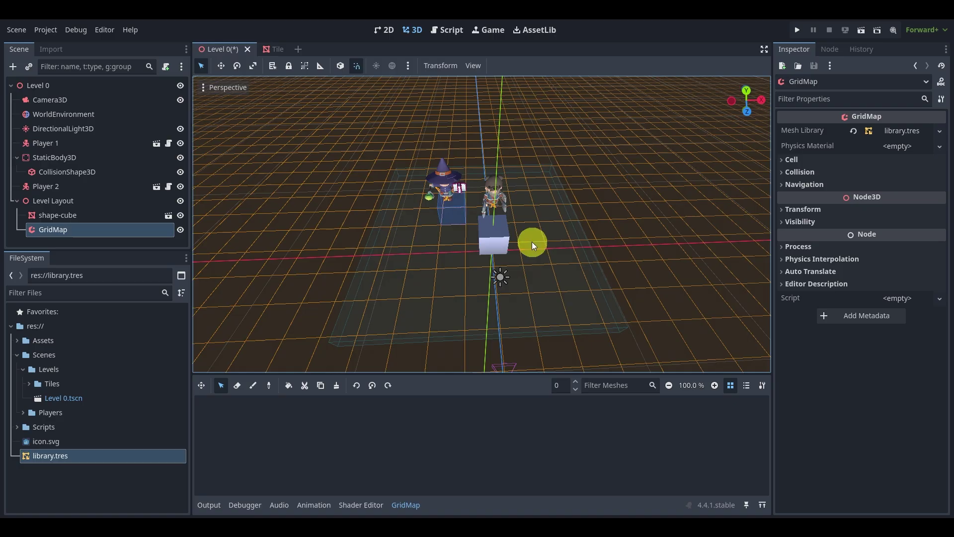
mouse_move(532, 250)
middle_mouse_down()
mouse_move(491, 246)
mouse_move(514, 251)
middle_mouse_up()
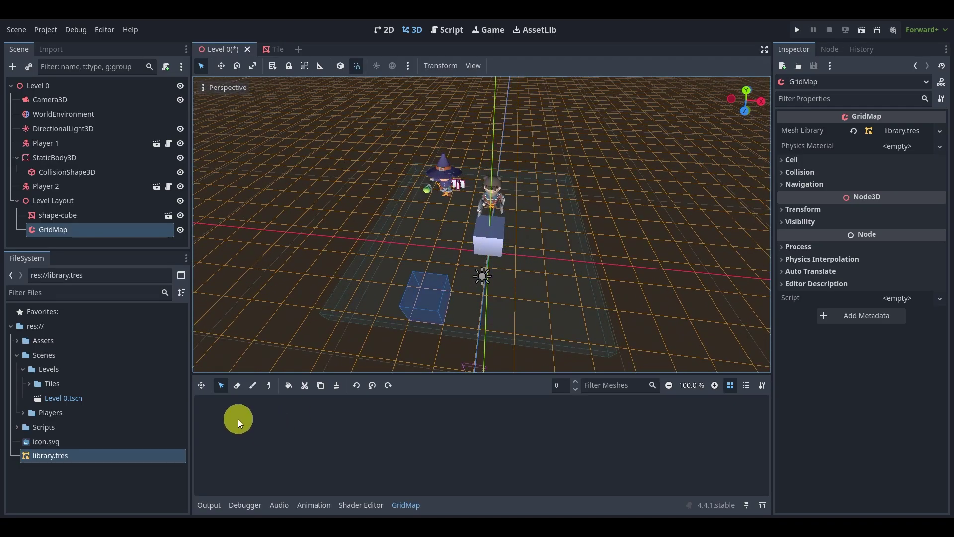
- Try selecting a rectangular area of GridMap cells across the floor, and clear the selection
left_click_drag(439, 189, 579, 309)
left_click(569, 292)
middle_click_drag(567, 291, 486, 273)
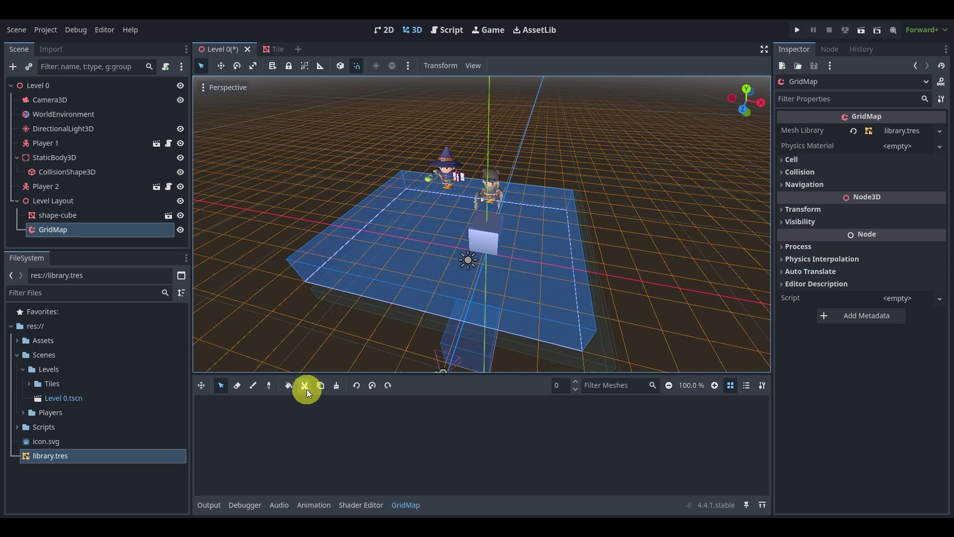
left_click(376, 265)
middle_click_drag(378, 263, 416, 320)
scroll(372, 216, "up", 8)
scroll(416, 319, "down", 4)
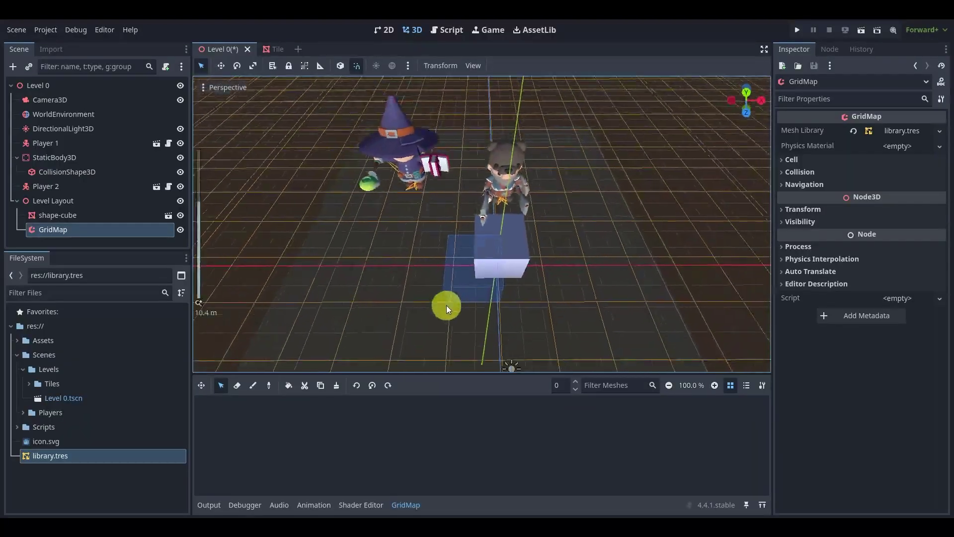
- Inspect the properties of the library.tres resource assigned to the GridMap
left_click(909, 130)
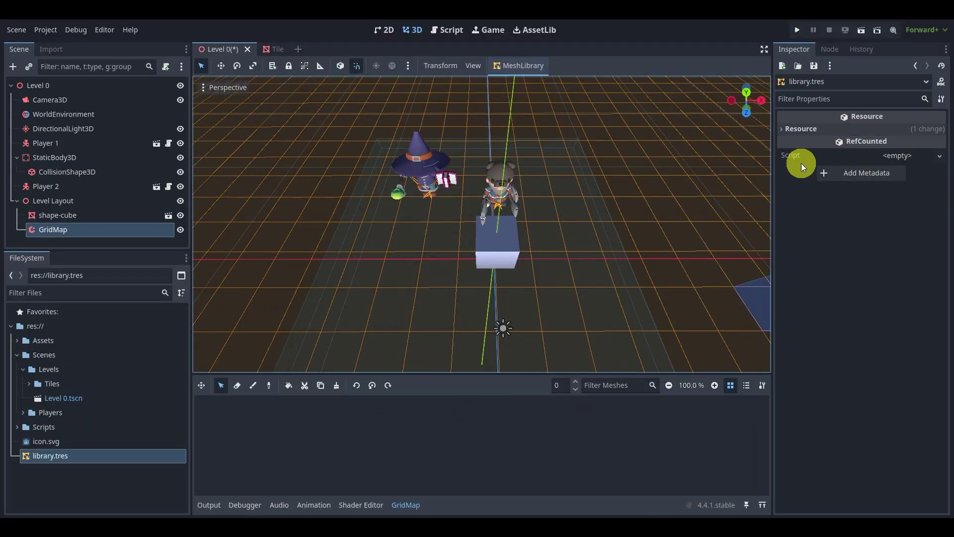
left_click(75, 456)
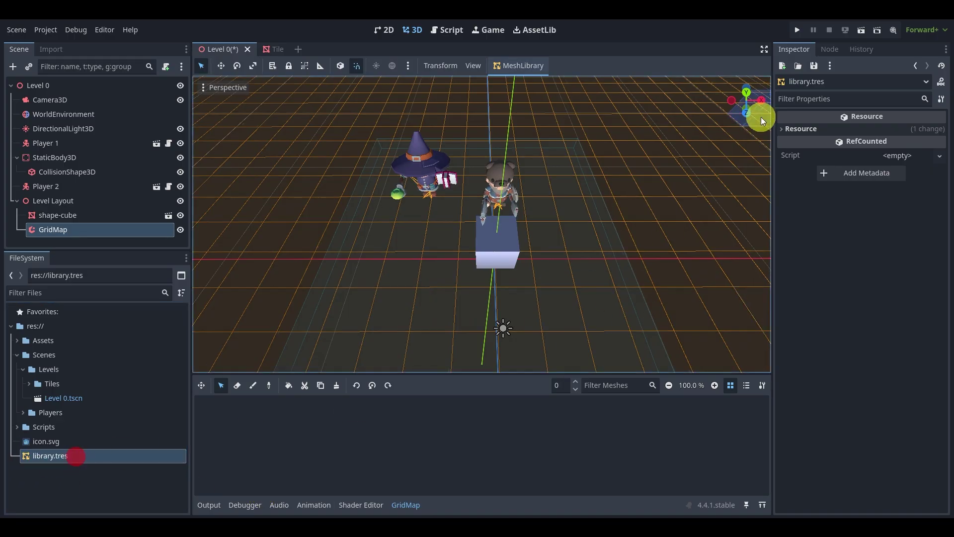
left_click(42, 456)
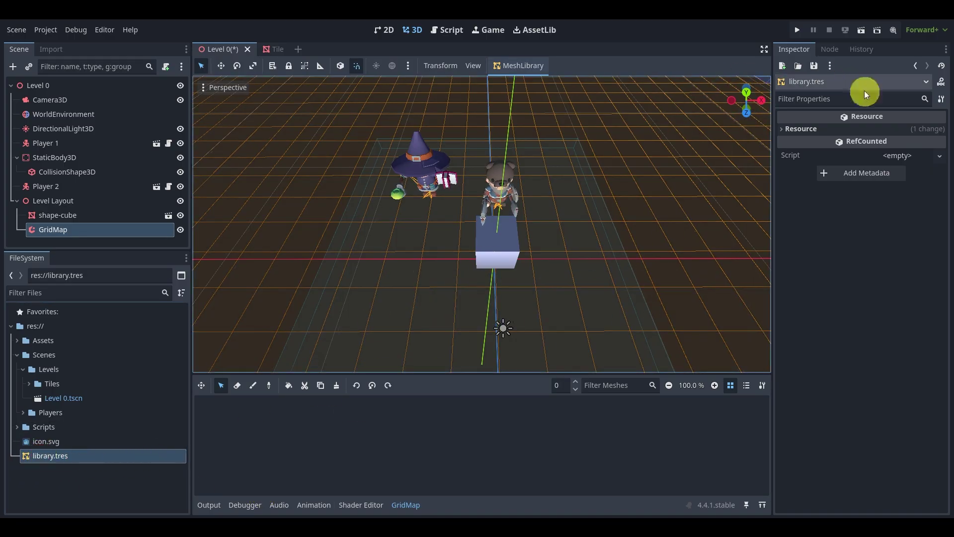
- Add a Node3D as a child of the shape-cube root in the Tile scene
left_click(271, 56)
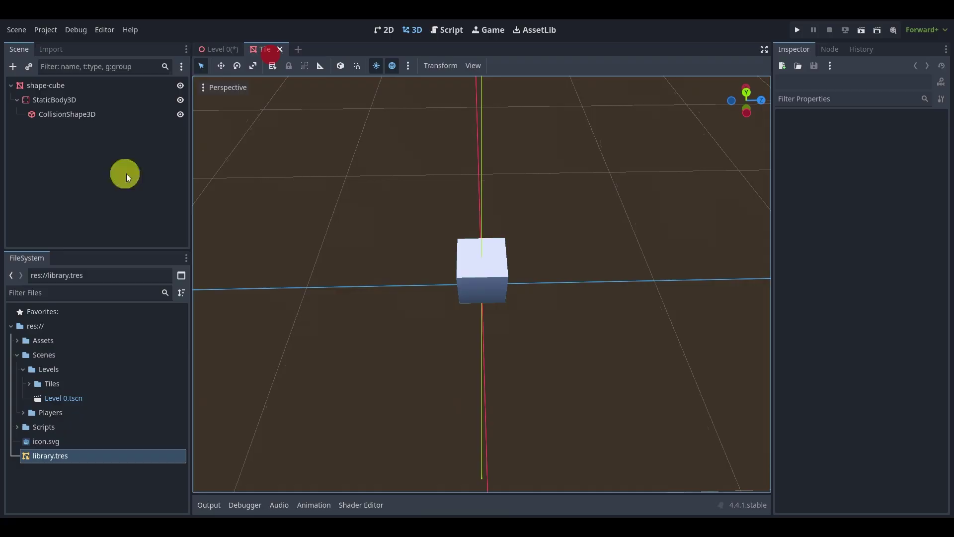
left_click(52, 86)
left_click(14, 67)
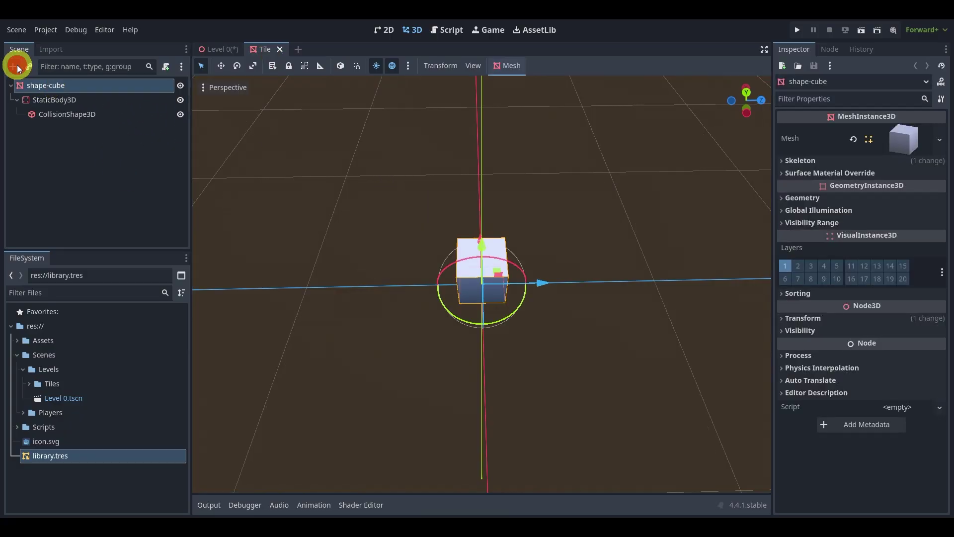
left_click(367, 178)
left_click(411, 436)
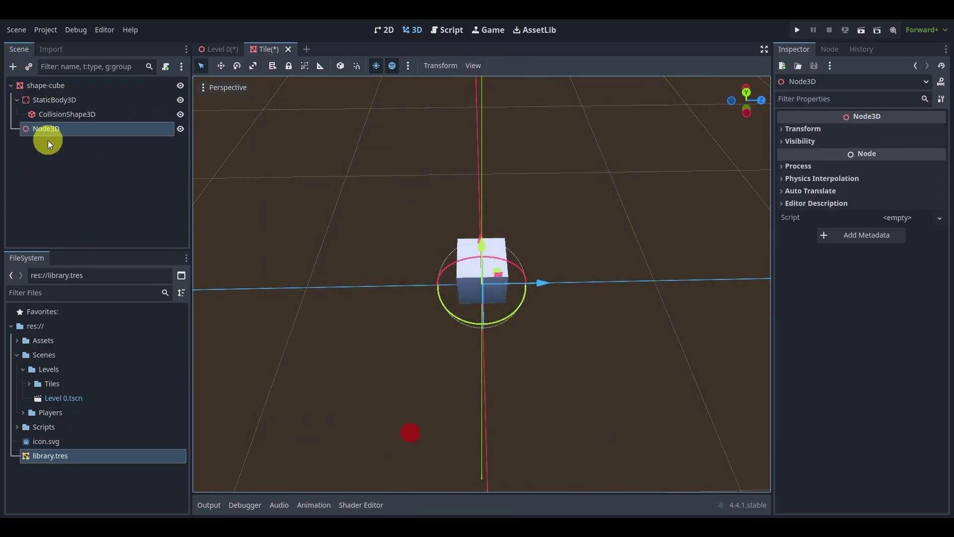
- Make the new Node3D the root of the Tile scene and save the scene
right_click(46, 132)
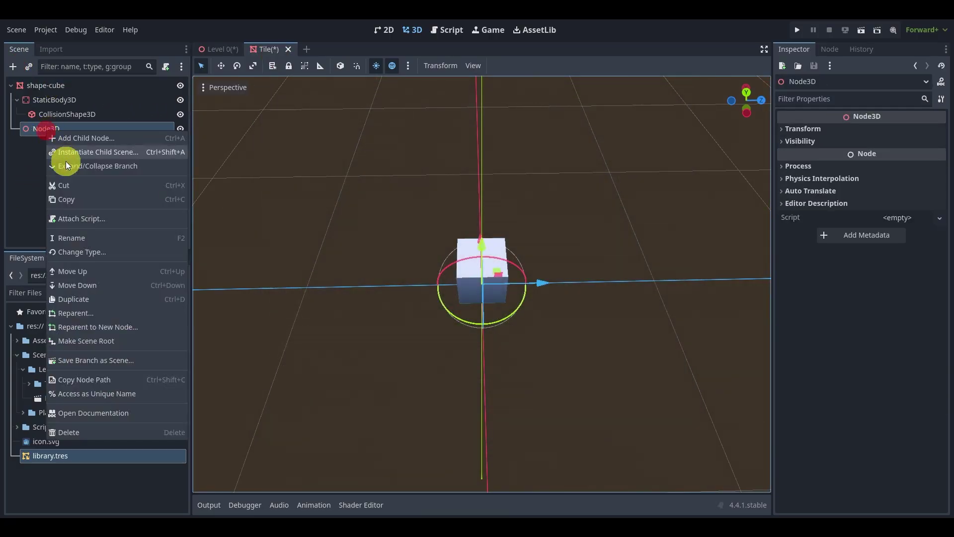
left_click(76, 340)
left_click(17, 30)
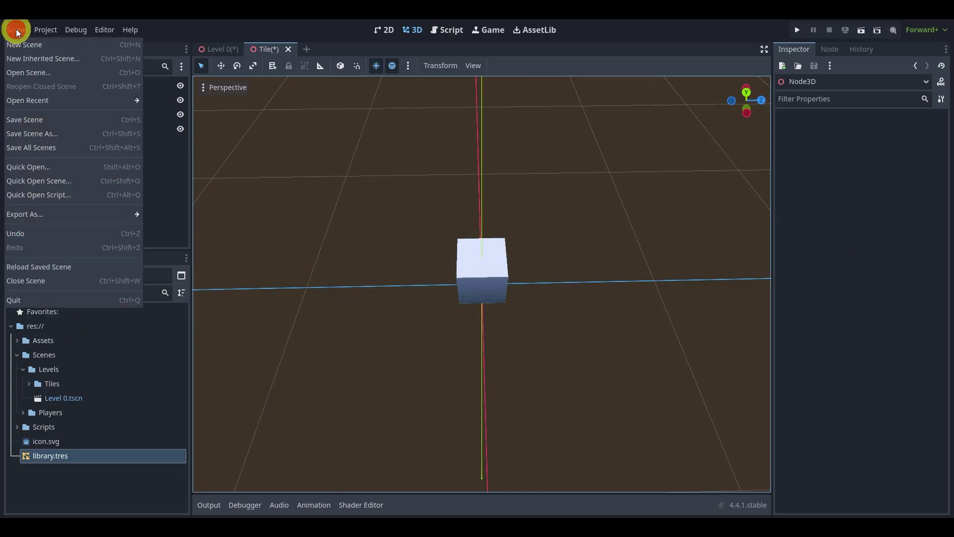
key("ctrl+s")
- Try to export the Tile scene as a mesh library over the existing library.tres, merging with existing
left_click(17, 30)
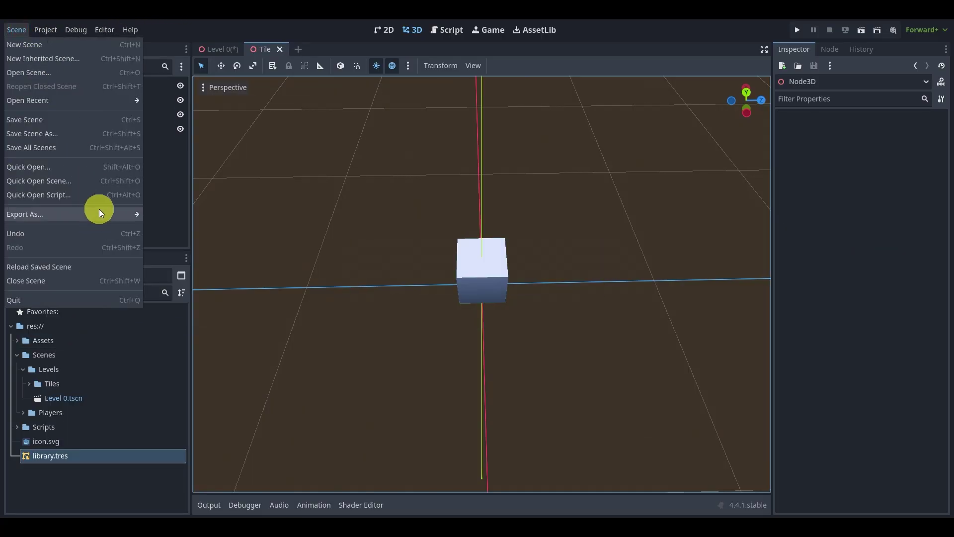
mouse_move(98, 214)
left_click(167, 215)
left_click(382, 438)
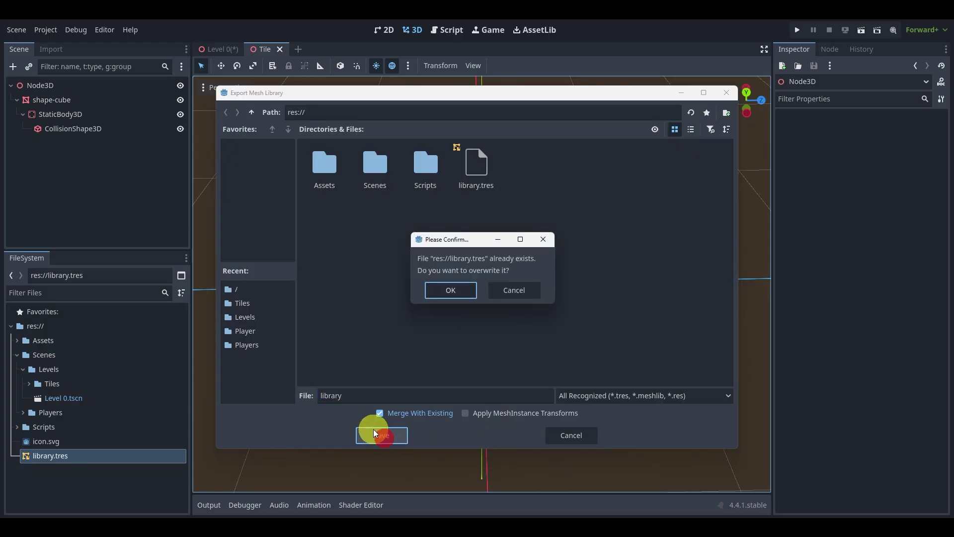
left_click(449, 288)
left_click(484, 286)
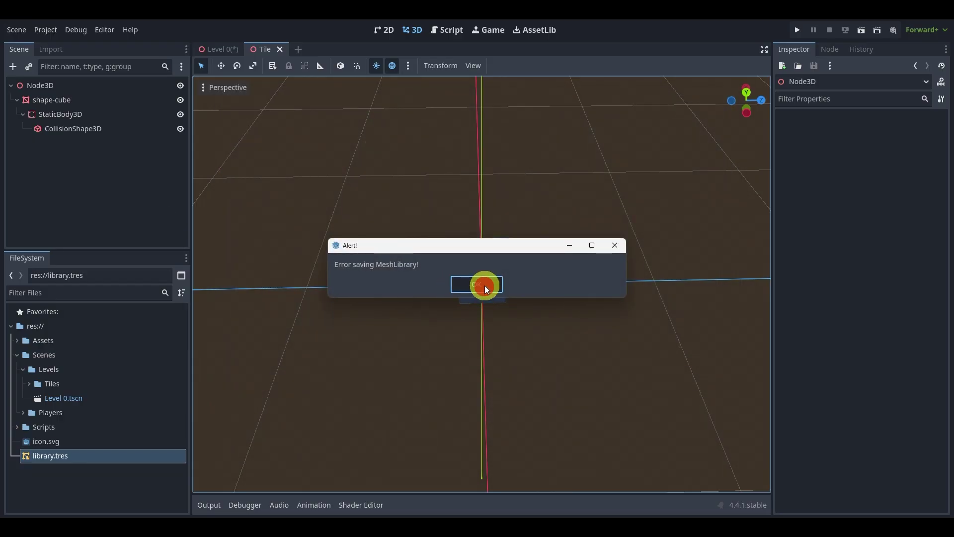
- Delete library.tres from the project files
left_click(60, 458)
key("Delete")
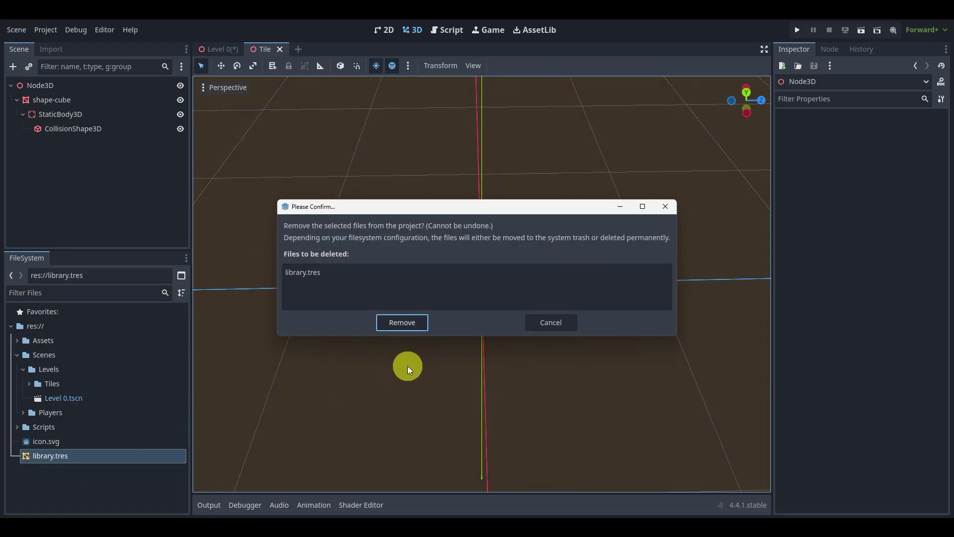
left_click(405, 318)
- Export the Tile scene as a mesh library named library in the res:// folder
left_click(24, 32)
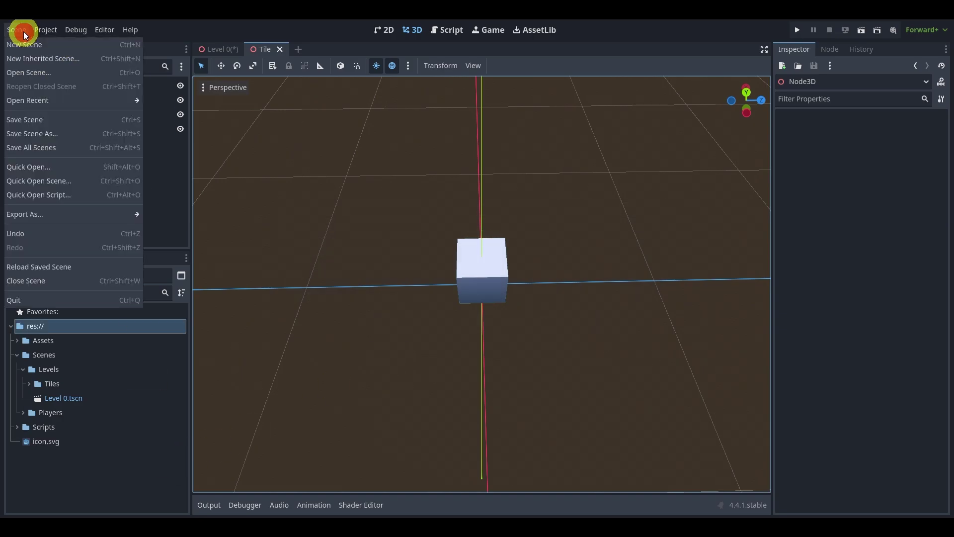
mouse_move(87, 214)
left_click(189, 215)
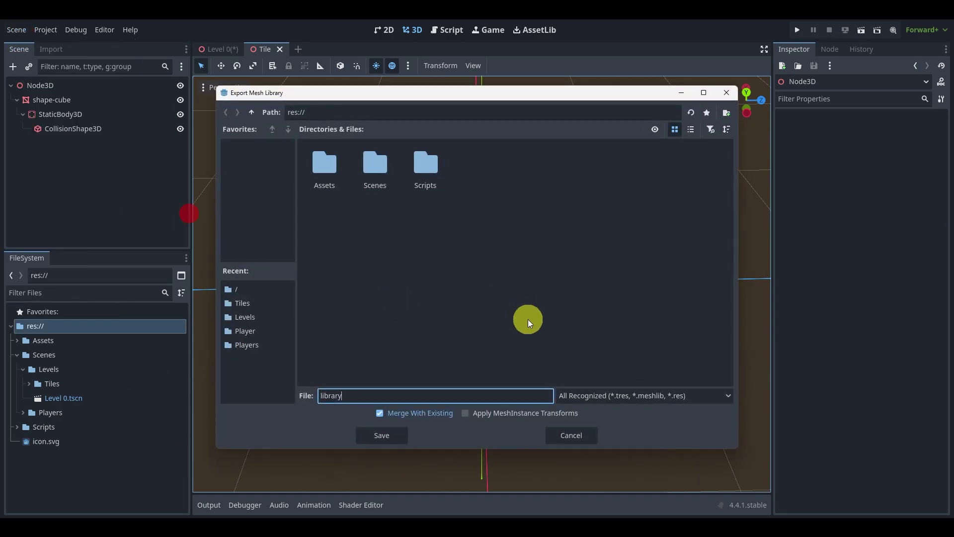
key("Return")
- In the Level 0 scene, clear the GridMap's mesh library and assign the newly exported library.tres
left_click(214, 48)
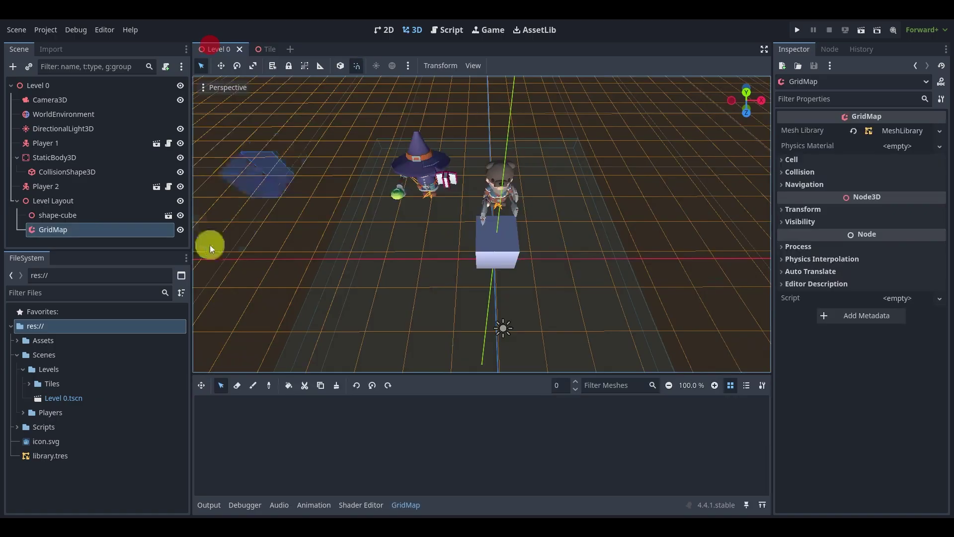
left_click(854, 132)
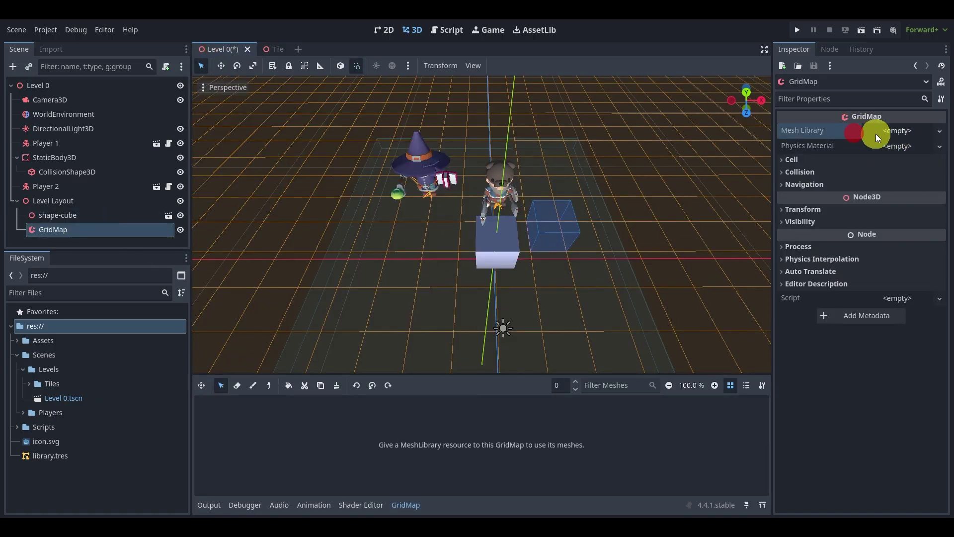
left_click(71, 454)
left_click_drag(71, 454, 889, 128)
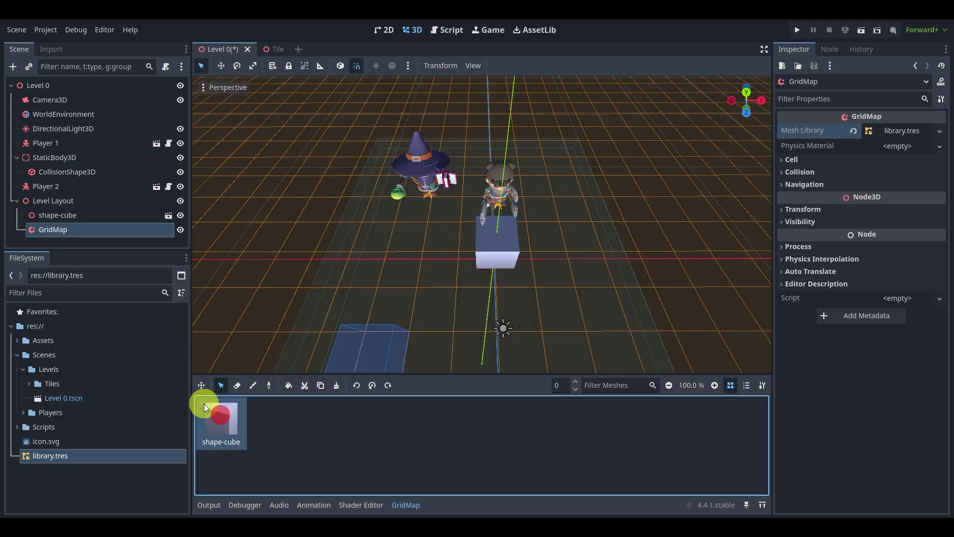
- Select a rectangular area of GridMap cells around both players and fill it with shape-cube tiles
scroll(430, 195, "down", 8)
left_click_drag(412, 181, 616, 325)
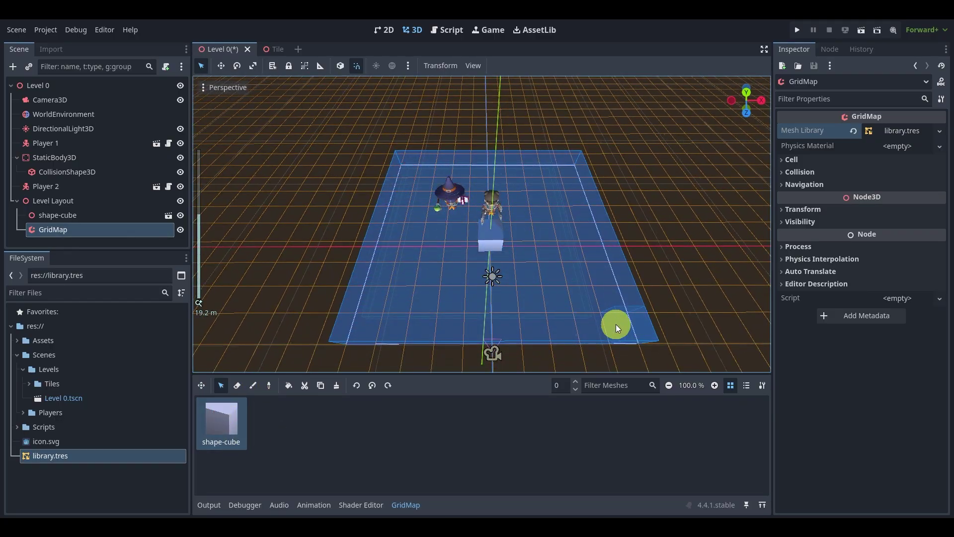
key("shift+f")
middle_click_drag(616, 307, 575, 299)
scroll(536, 253, "up", 6)
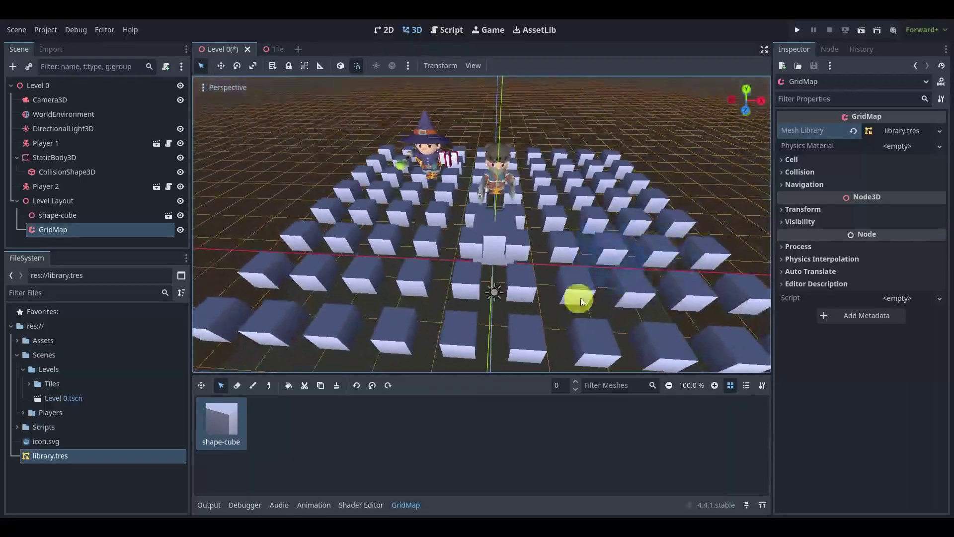
middle_click_drag(510, 306, 594, 285)
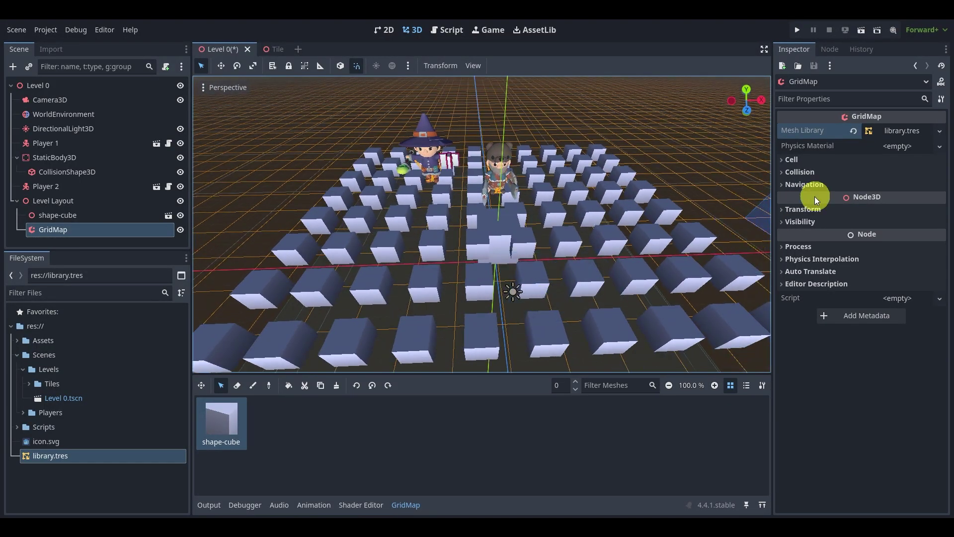
- Set the GridMap's cell size to 1 m in x, y and z
left_click(834, 163)
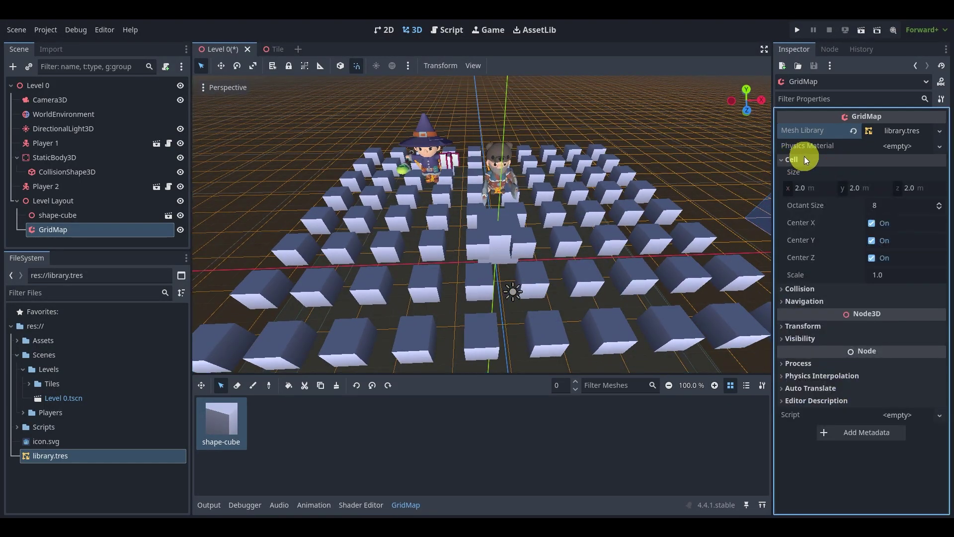
left_click(807, 189)
type("1")
left_click(870, 188)
type("1")
left_click(916, 191)
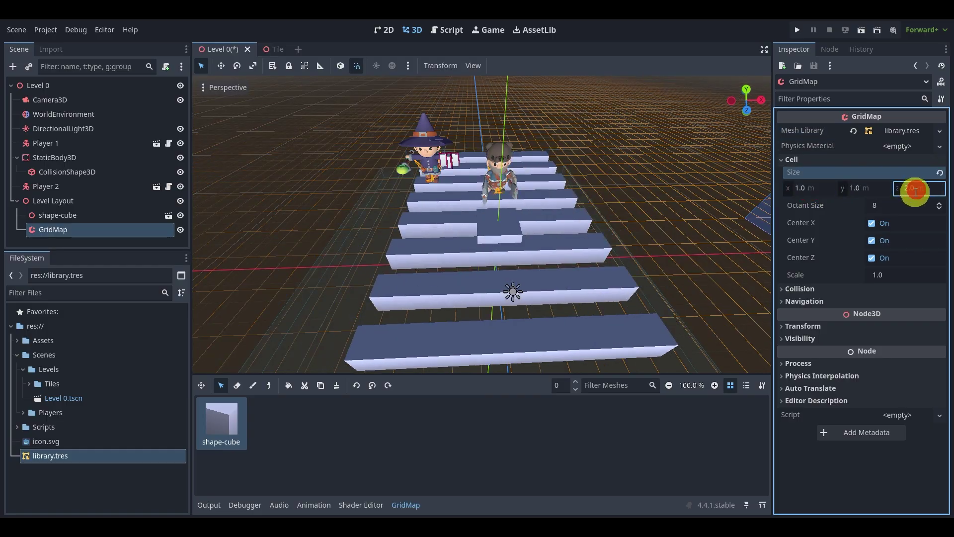
type("1")
left_click(609, 464)
- Run the Level 0 scene and test moving the armored character back and forth on the tile platform
middle_click_drag(635, 132, 489, 192)
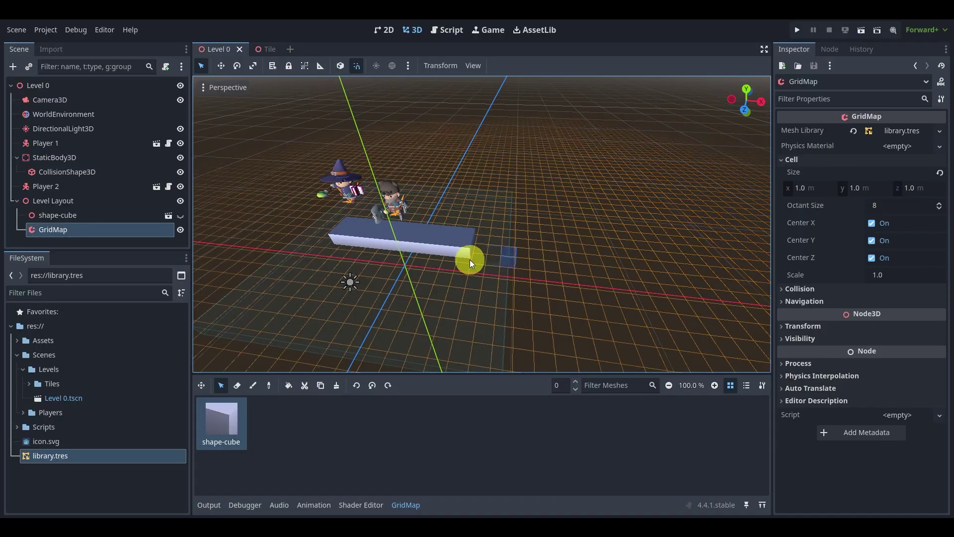
scroll(525, 252, "up", 6)
middle_click_drag(509, 254, 581, 216)
left_click(860, 30)
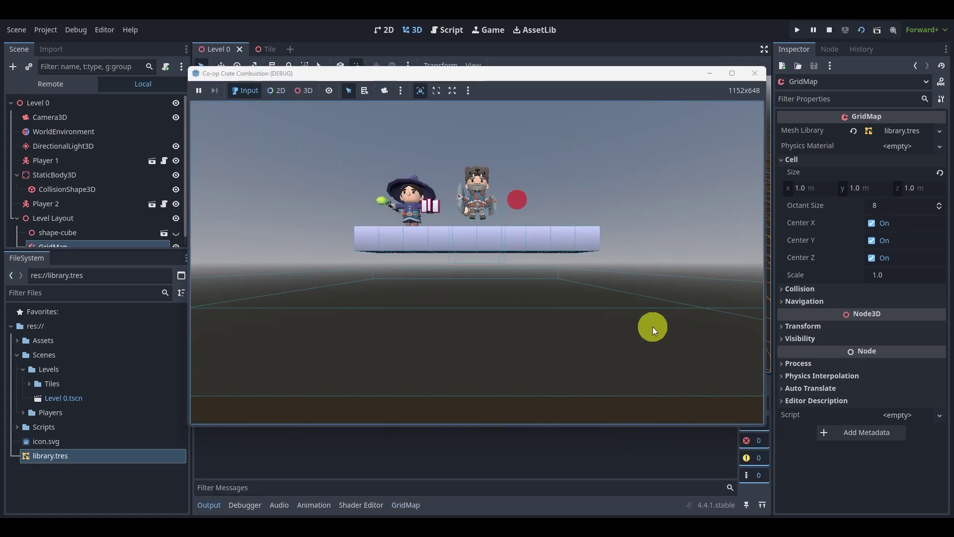
key("d")
key("a")
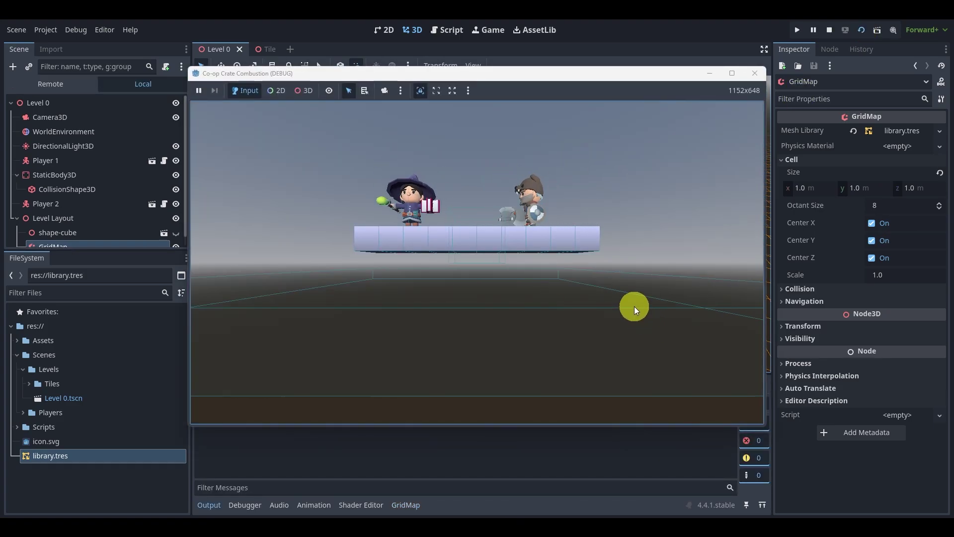
key("Left")
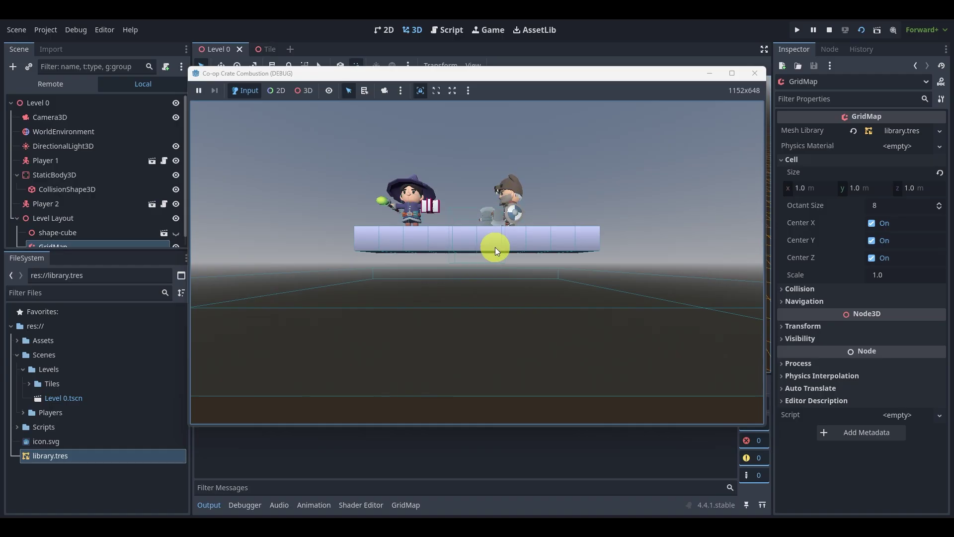
key("Right")
key("Left")
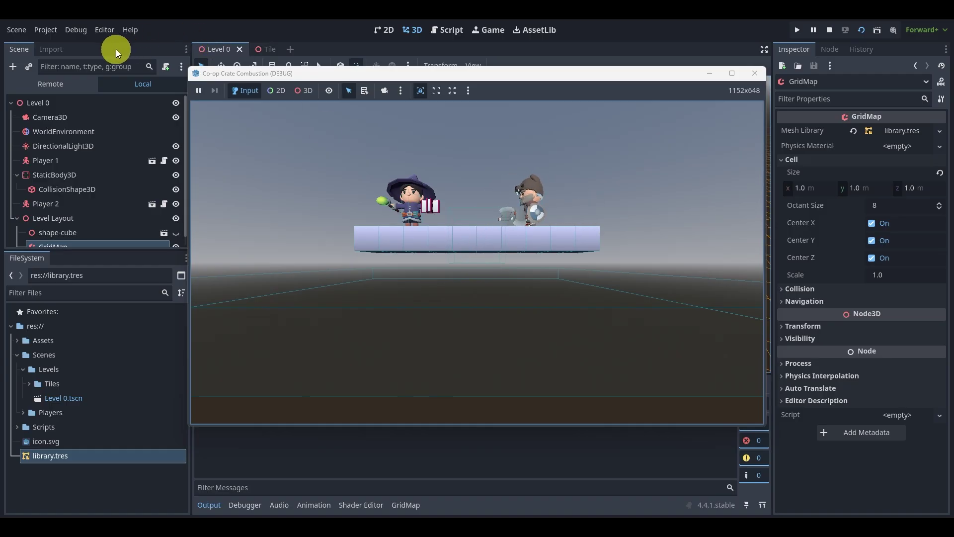
- Check the Visible Collision Shapes debug option and return to the running game
left_click(76, 29)
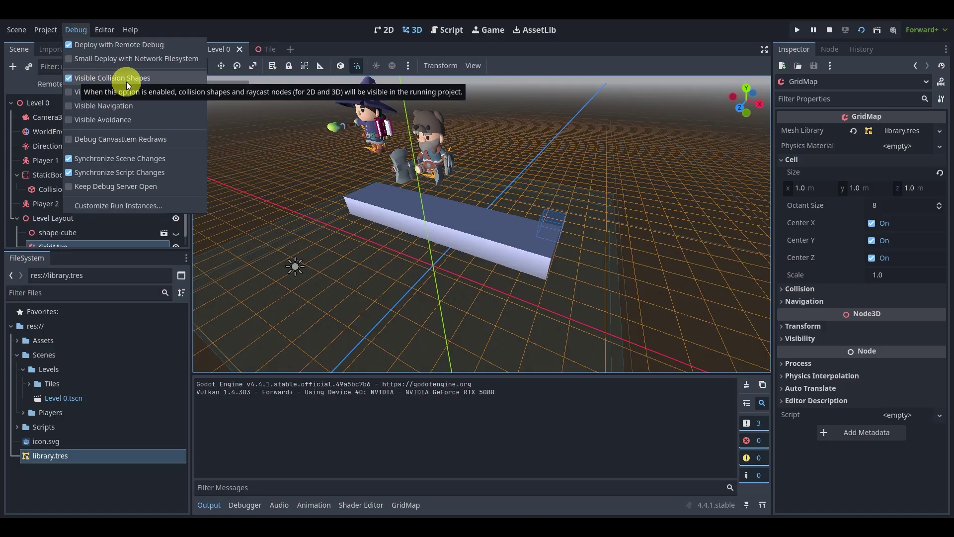
middle_click_drag(557, 255, 442, 318)
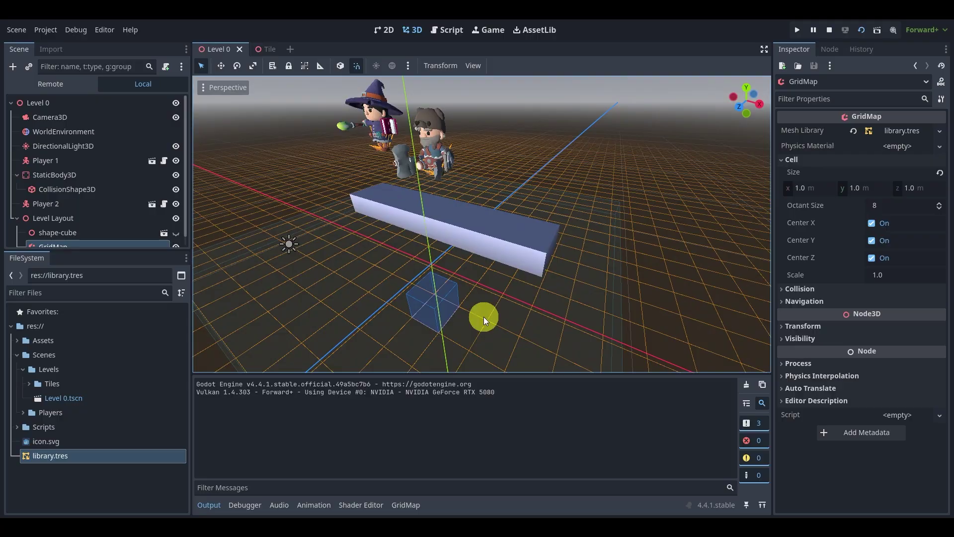
key("F5")
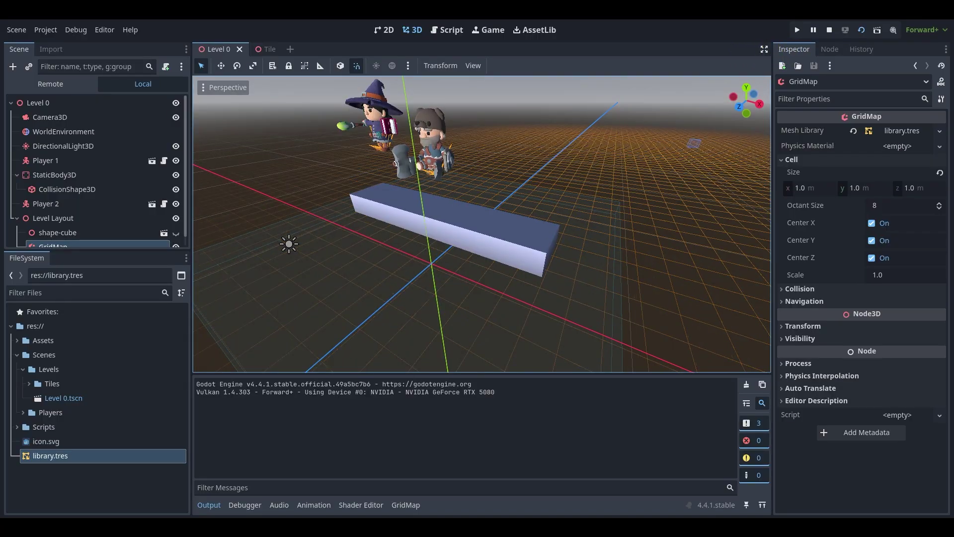
left_click(529, 274)
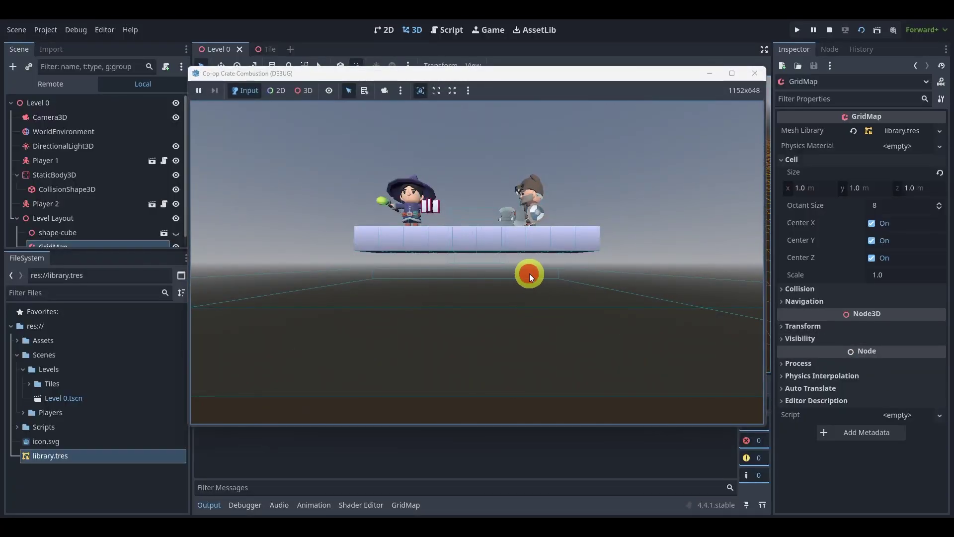
- Test walking and jumping with the armored character across the platform and around its edge, and close the game
key("Right")
key("Left")
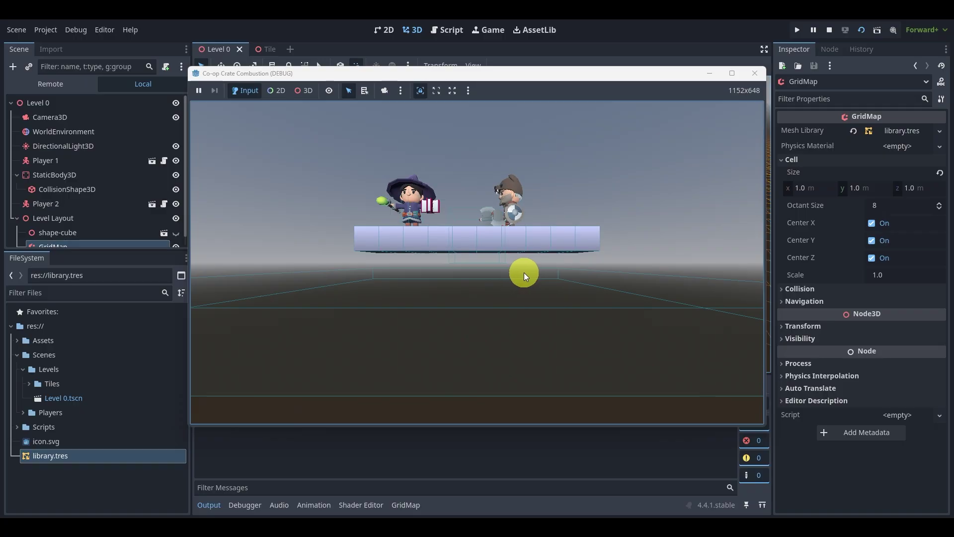
key("Left")
key("space")
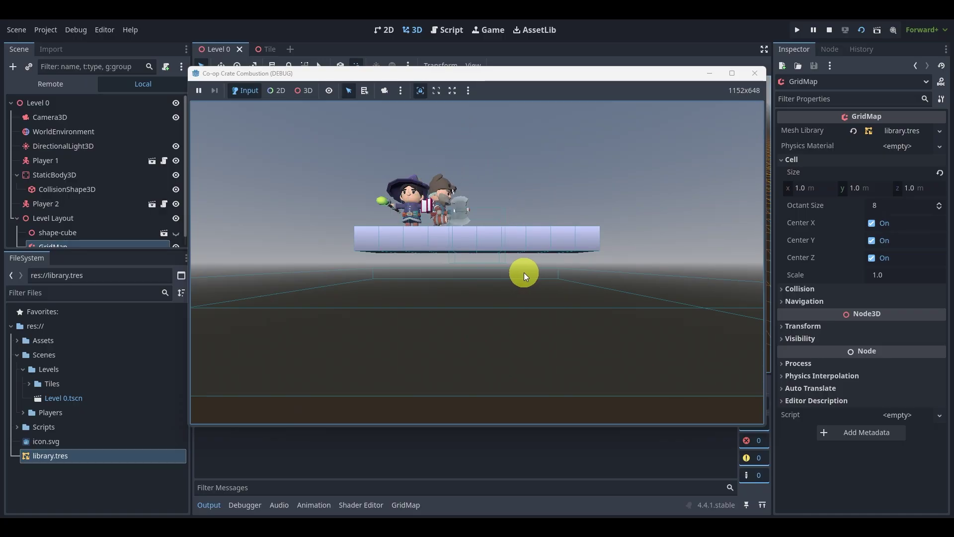
key("Right")
key("space")
key("Left")
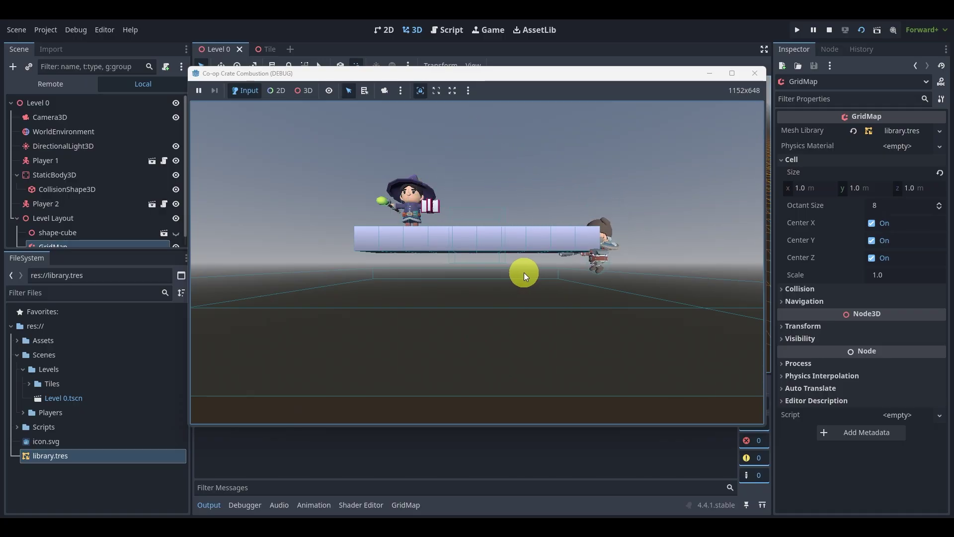
key("Right")
key("Left")
key("space")
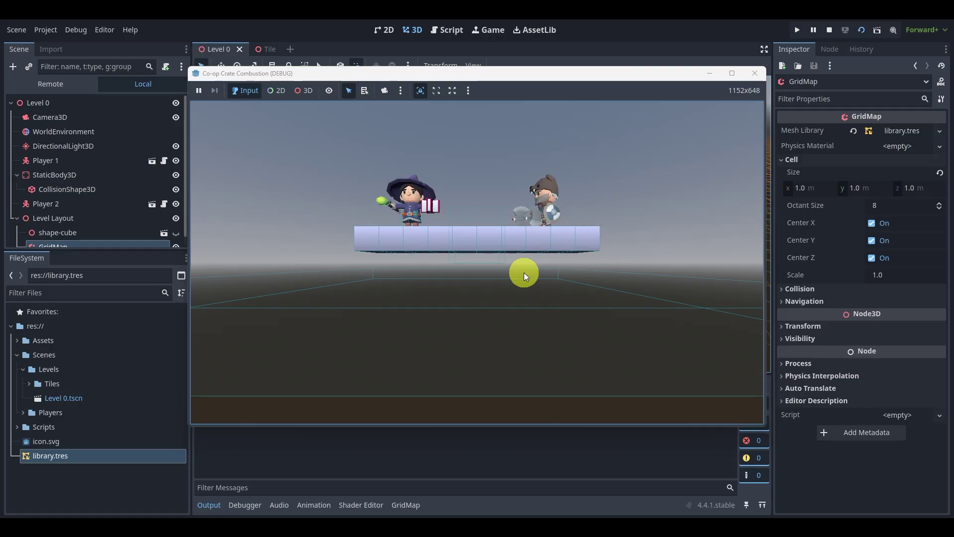
key("Left")
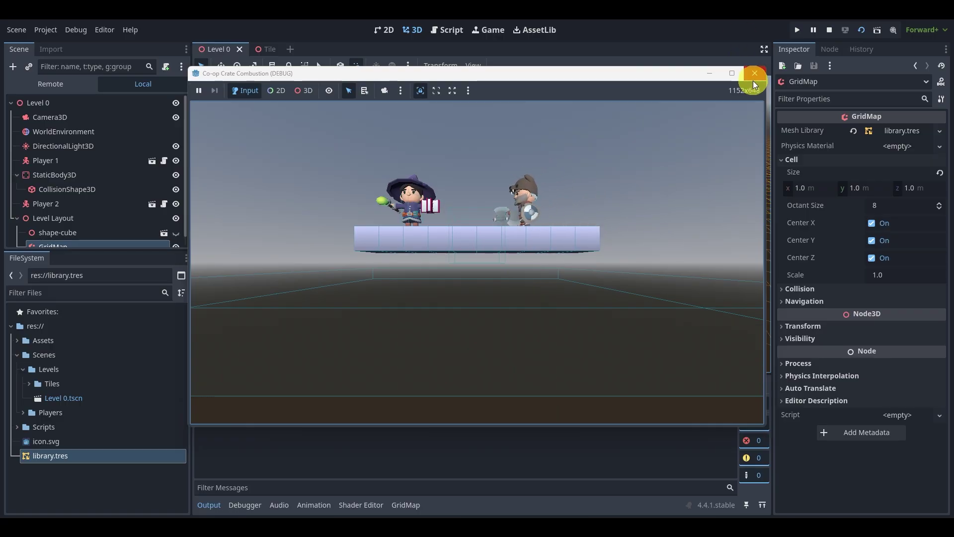
left_click(755, 74)
- Set the GridMap node's transform scale to 2 on x, y and z
middle_click_drag(580, 164, 191, 314)
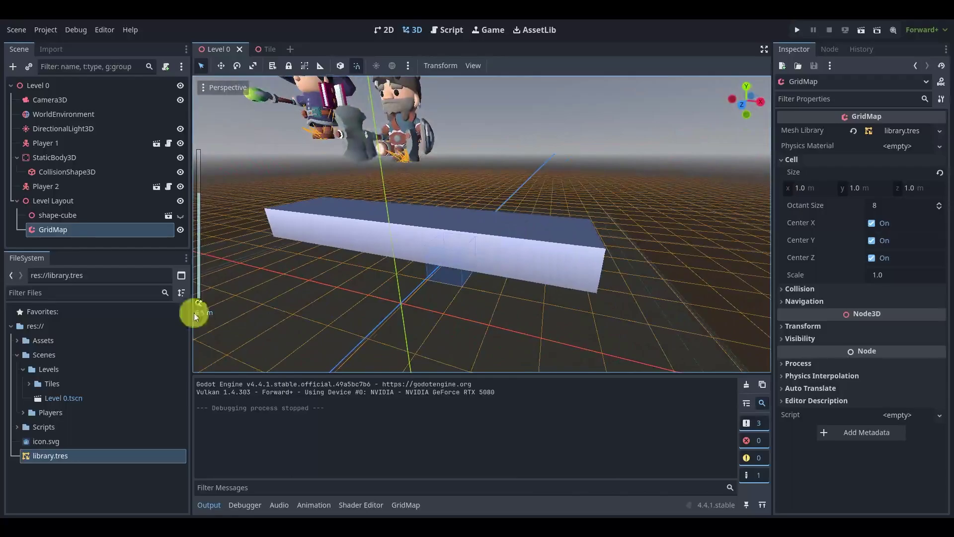
left_click(809, 327)
scroll(810, 332, "down", 3)
left_click(816, 339)
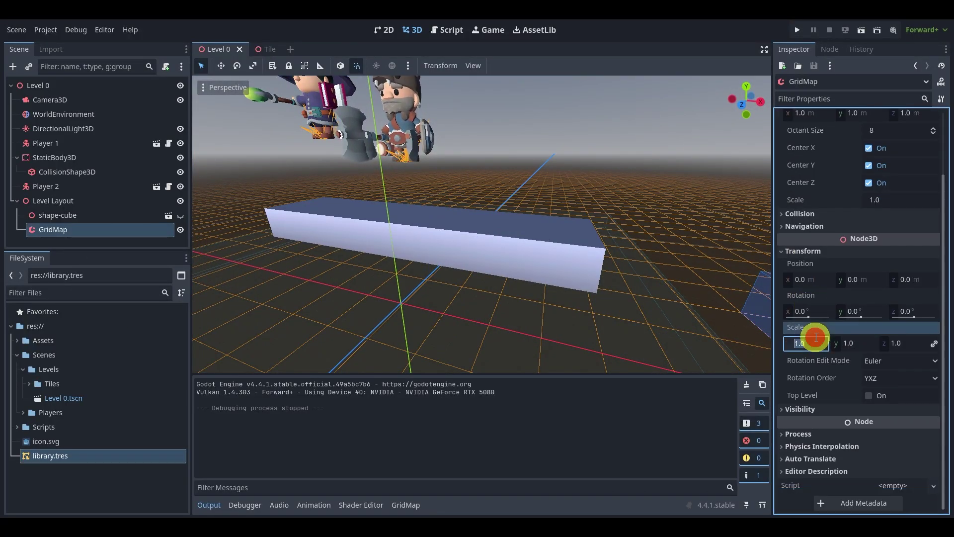
type("2")
key("Return")
scroll(522, 250, "down", 4)
middle_click_drag(517, 245, 193, 237)
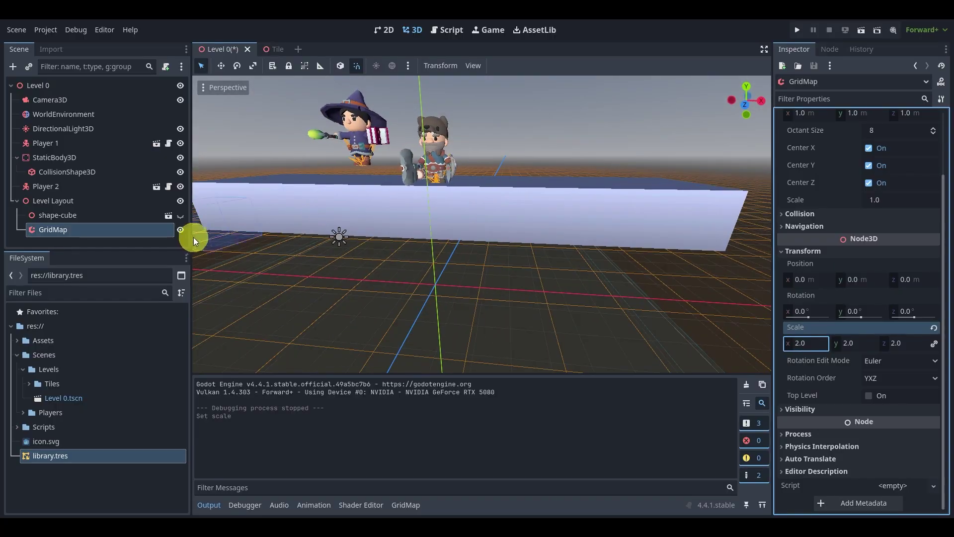
middle_click_drag(387, 247, 427, 247)
scroll(496, 231, "down", 5)
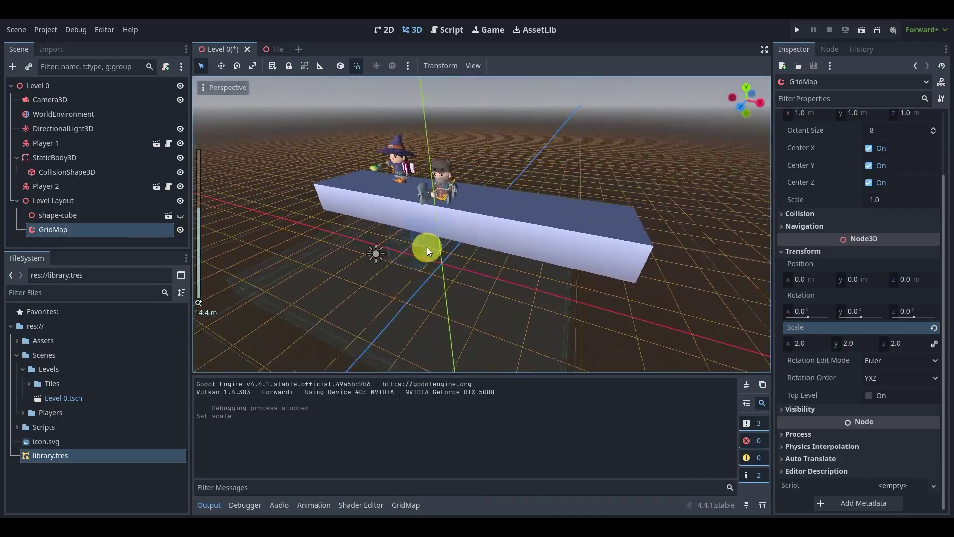
middle_click_drag(505, 212, 379, 194)
scroll(435, 174, "down", 4)
middle_click_drag(465, 272, 572, 272)
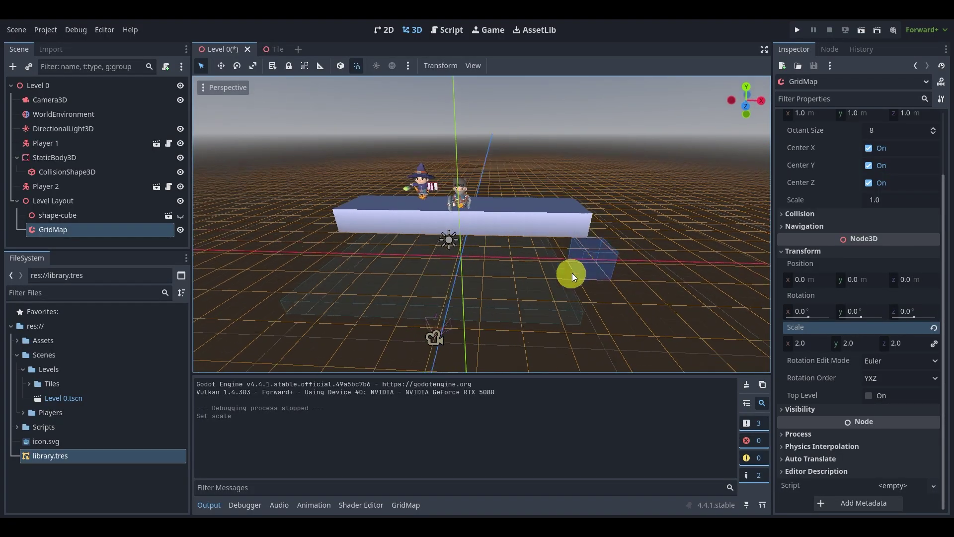
- Show the GridMap tile palette and try shifting the editing floor up and down between levels 2 and -1
left_click(103, 229)
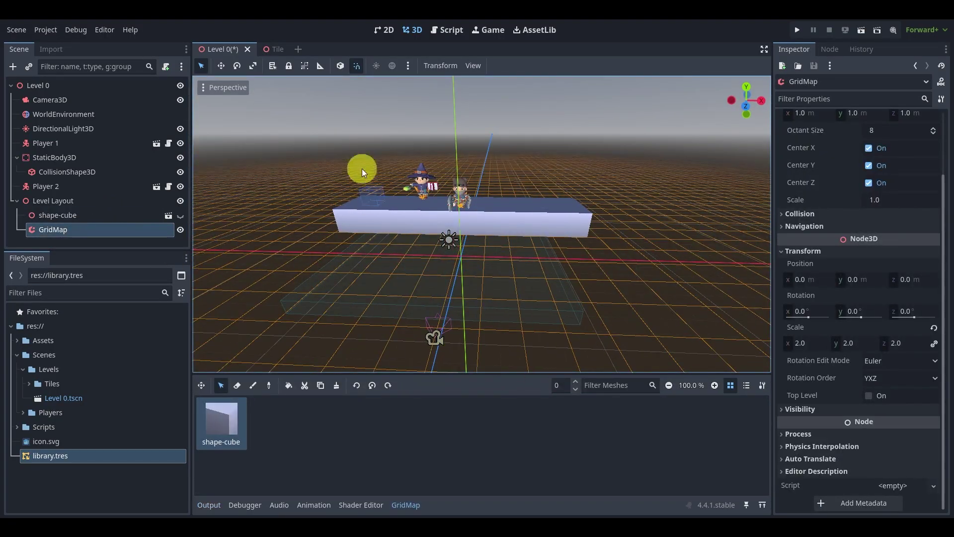
scroll(459, 288, "down", 3)
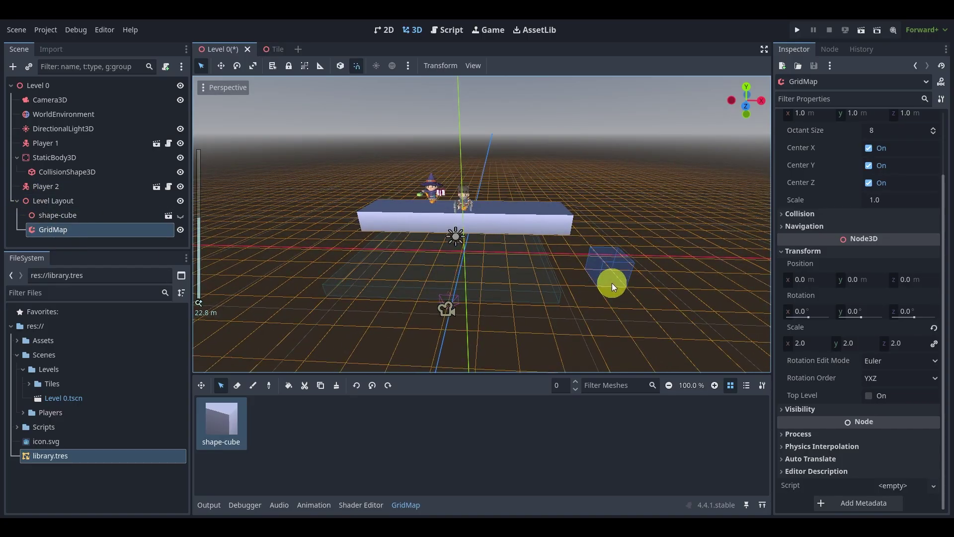
scroll(611, 282, "up", 1, "ctrl")
scroll(524, 287, "down", 1, "ctrl")
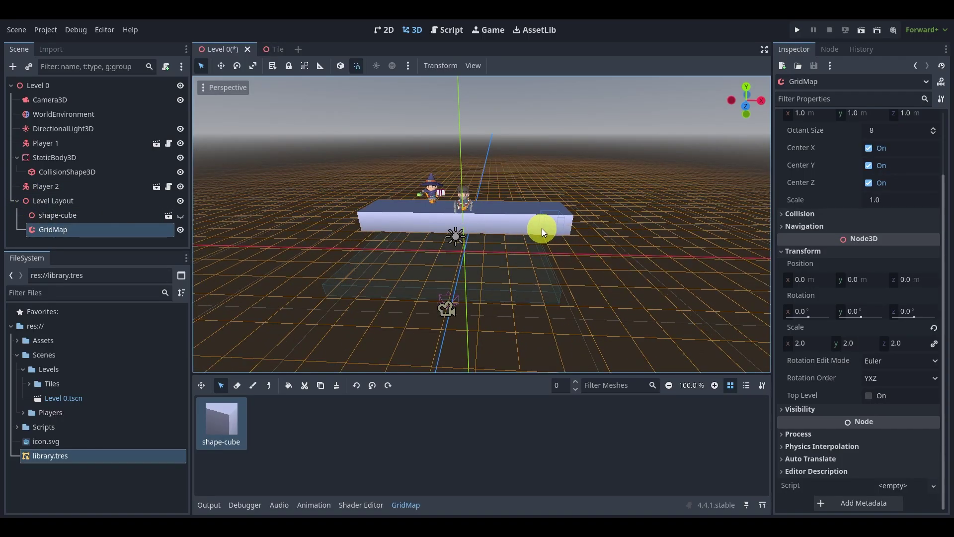
key("e")
key("e")
key("e")
key("e")
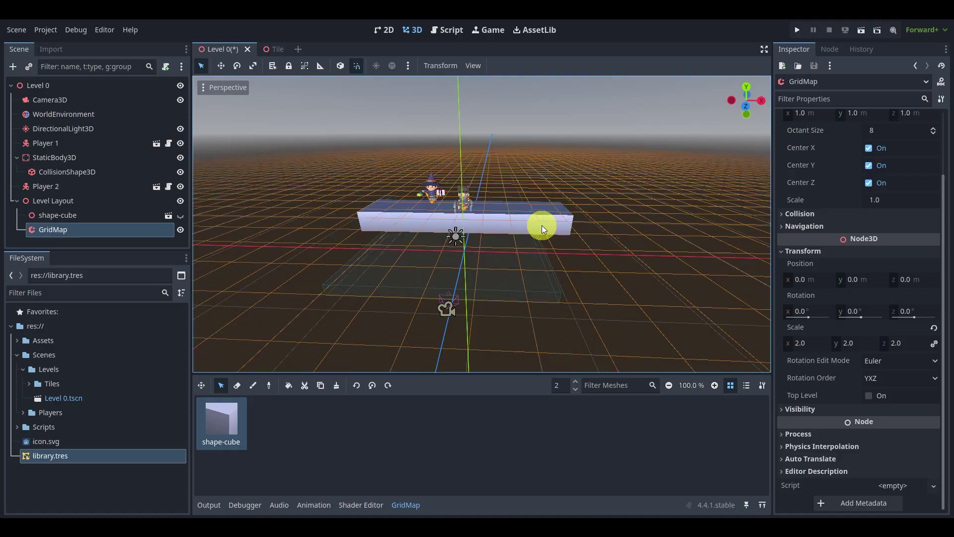
key("q")
key("q")
key("q")
key("q")
key("q")
key("q")
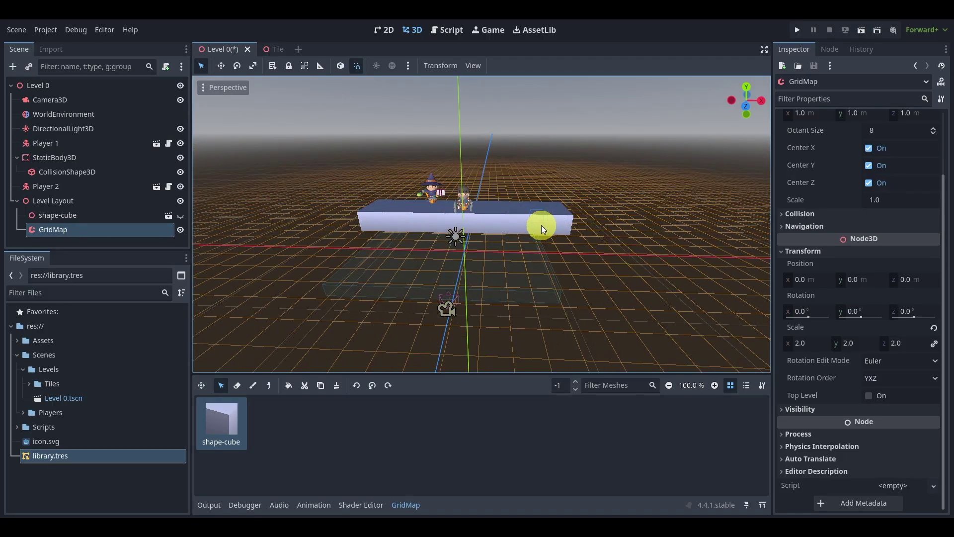
key("e")
key("e")
middle_click_drag(546, 358, 478, 283)
key("e")
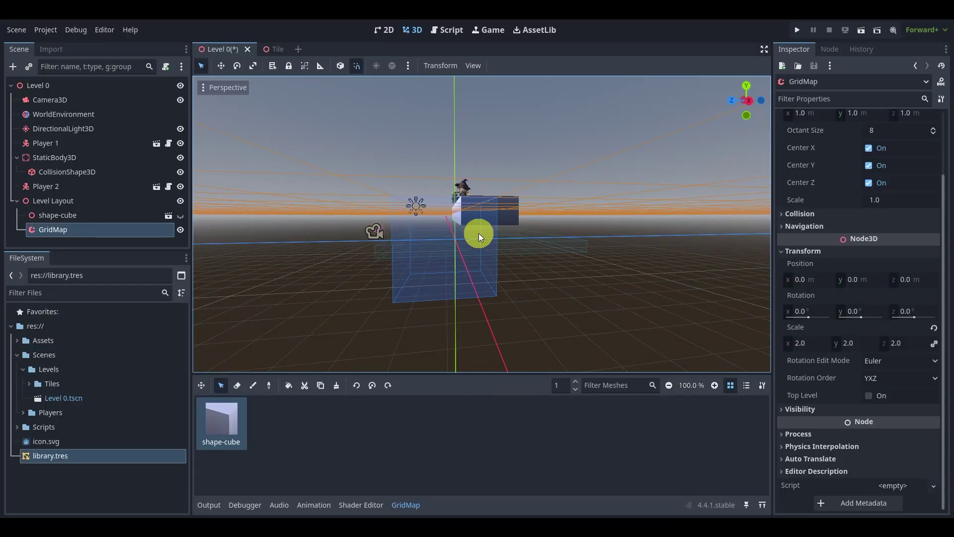
middle_click_drag(478, 234, 613, 267)
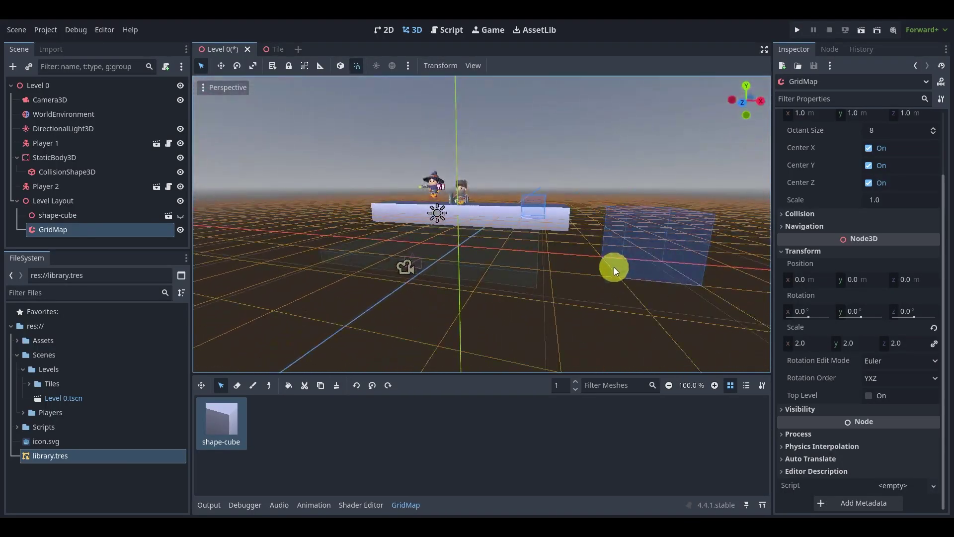
key("q")
- Stack shape-cube tiles above the platform near its far right end, raising the editing floor to 2
middle_click_drag(598, 206, 489, 287)
key("e")
key("e")
left_click(562, 191)
left_click(463, 260)
middle_click_drag(530, 320, 596, 303)
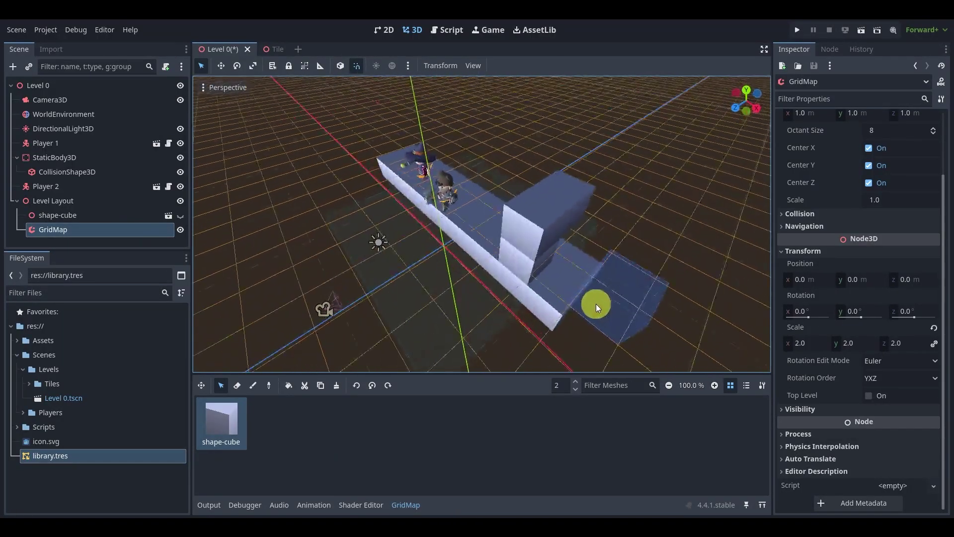
left_click(512, 244)
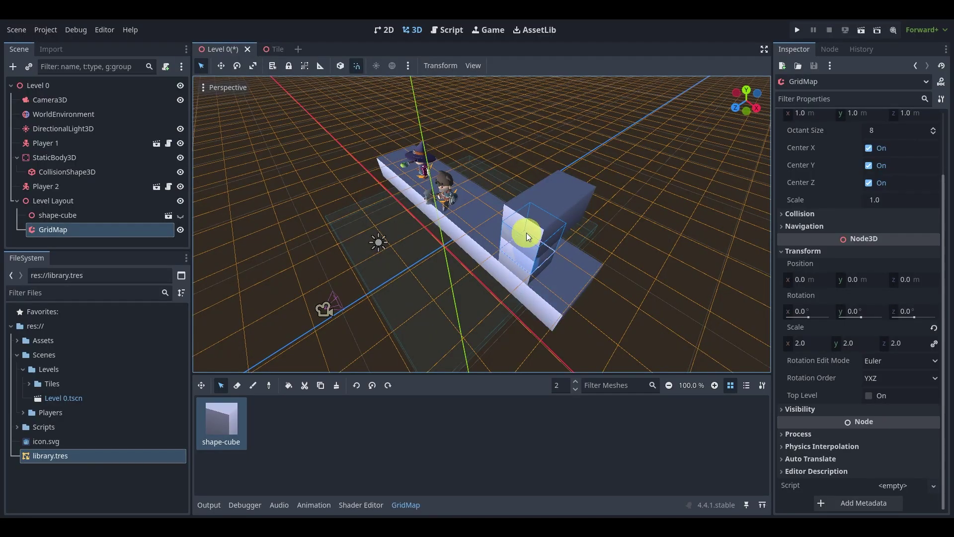
- Add another shape-cube tile on top of the stack and return the editing floor to 0
mouse_move(518, 251)
middle_mouse_down()
mouse_move(503, 271)
mouse_move(695, 313)
mouse_move(648, 271)
middle_mouse_up()
key("3")
left_click(506, 242)
key("q")
key("q")
key("q")
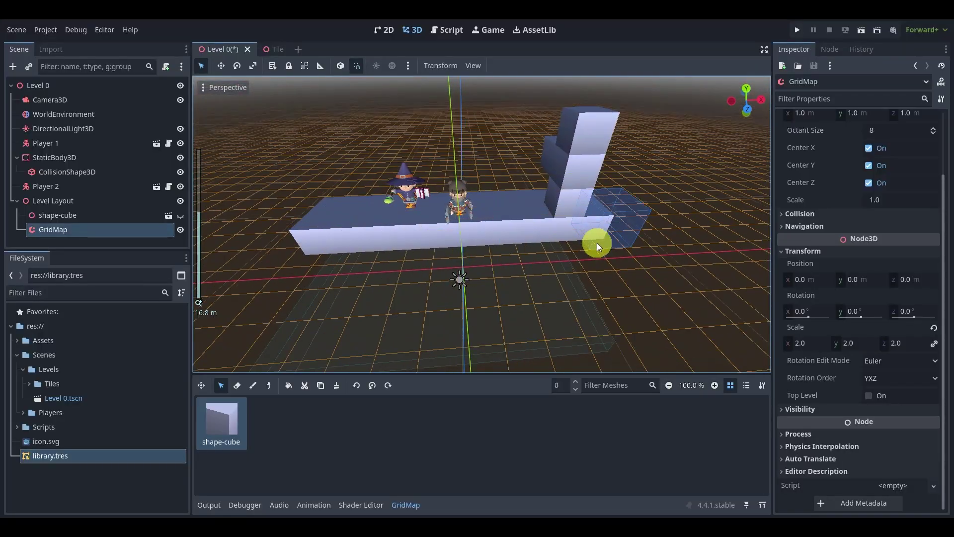
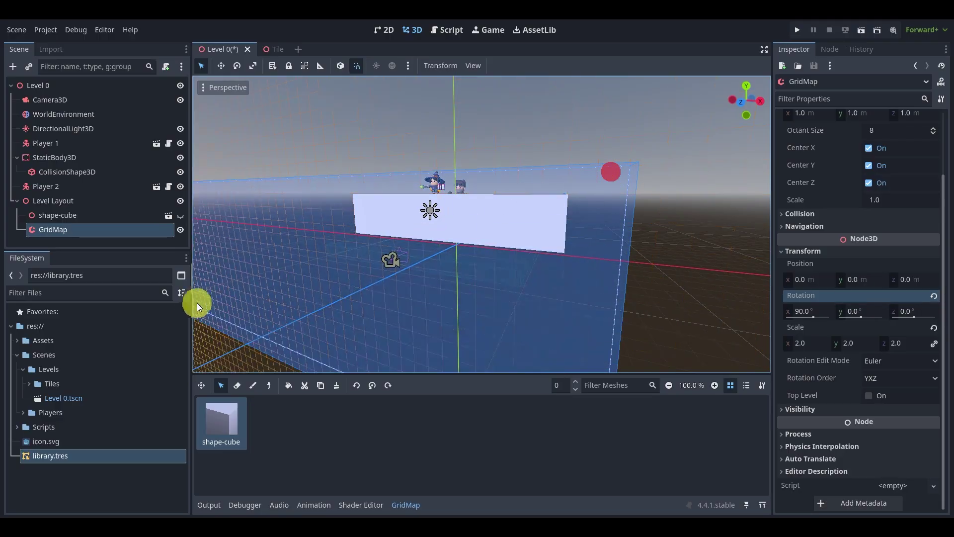
- Clear the selected wall of tiles and build a shape-cube floor row with an upright wall at its right end
key("Delete")
middle_click_drag(504, 266, 560, 273)
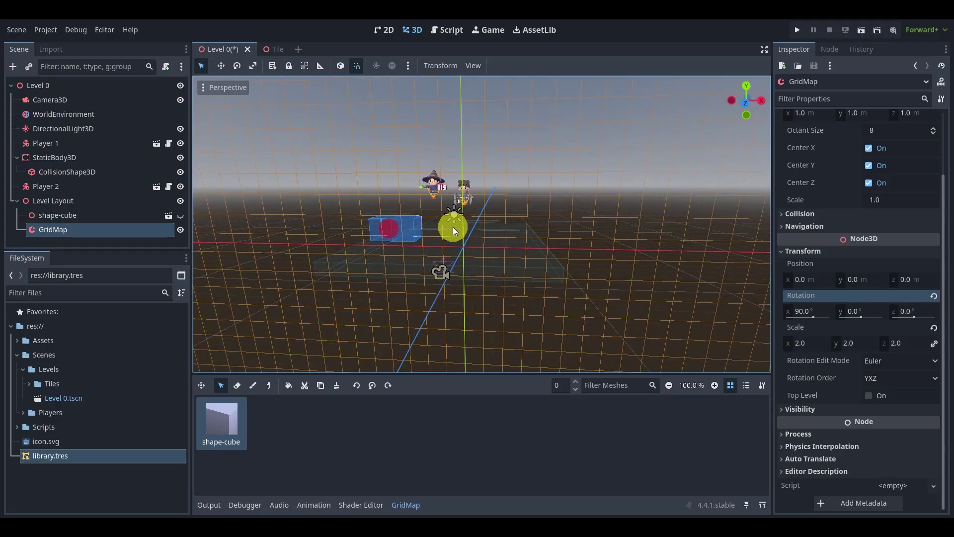
left_click_drag(553, 234, 561, 233)
left_click_drag(572, 139, 571, 206)
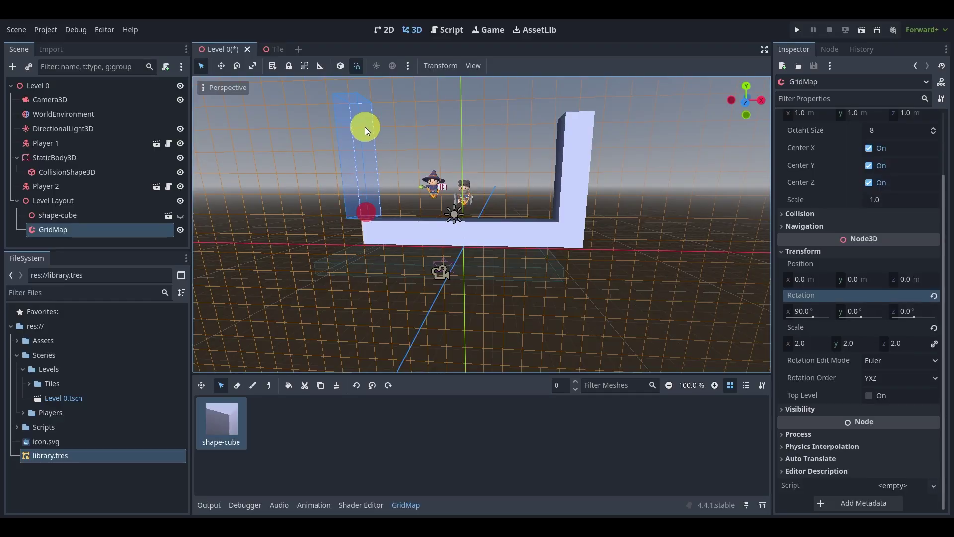
- Fill an upright shape-cube wall at the floor row's left end and close the corner between them
key("z")
scroll(407, 260, "down", 3)
left_click(376, 229)
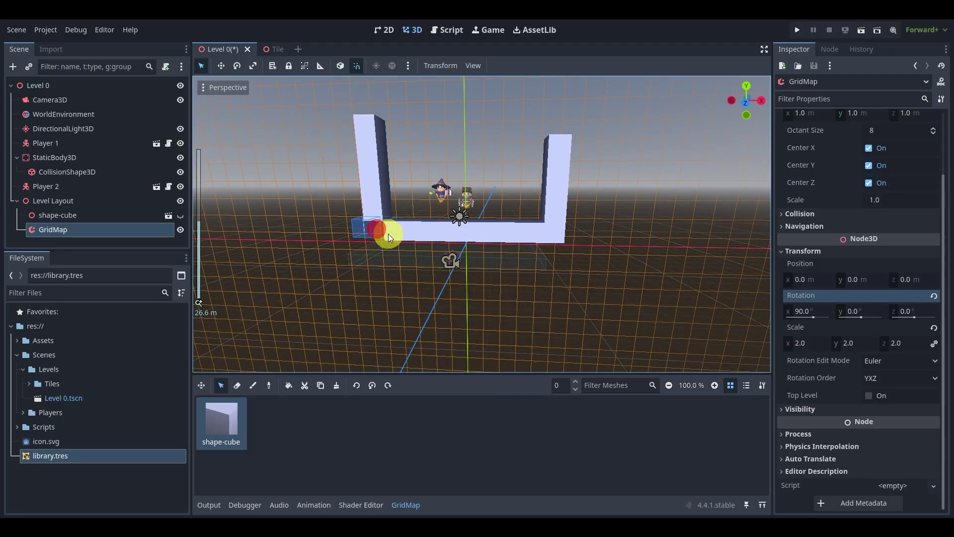
left_click_drag(388, 233, 380, 240)
middle_click_drag(415, 269, 421, 269)
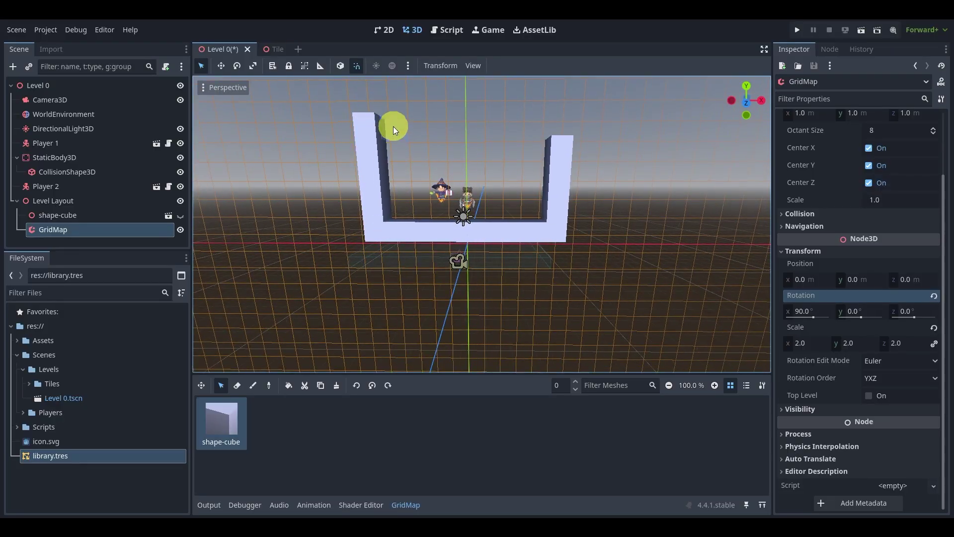
- Add a ceiling row from the left wall's top and a raised ledge extending right from the right wall
left_click(374, 114)
left_click_drag(583, 112, 584, 116)
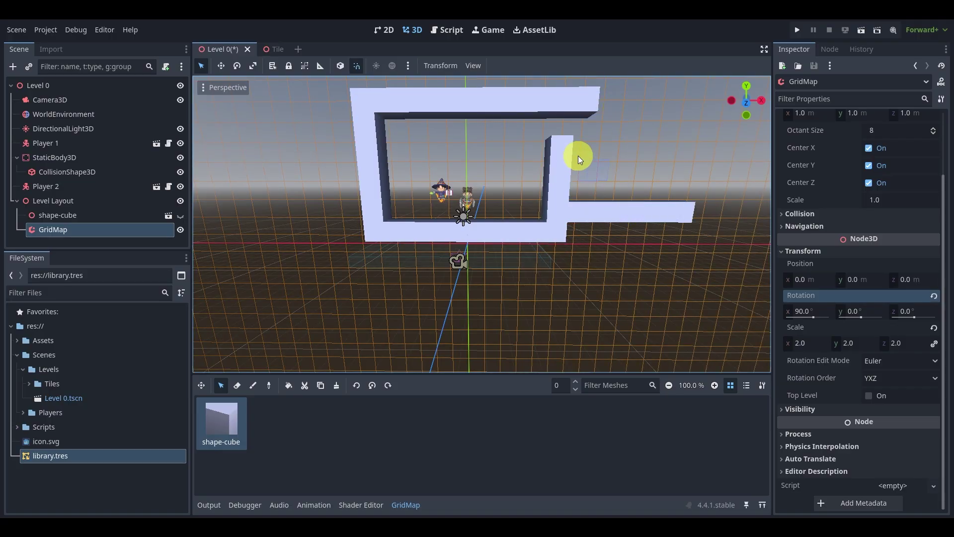
- Clear the right wall above the ledge and build a stair-stepped block of tiles on the ledge
left_click_drag(540, 150, 597, 186)
key("Delete")
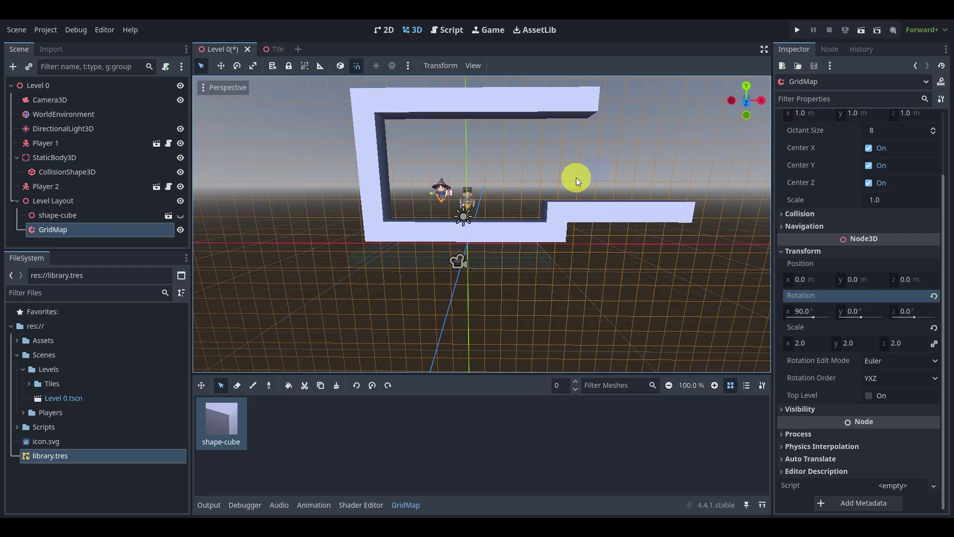
left_click_drag(702, 186, 703, 184)
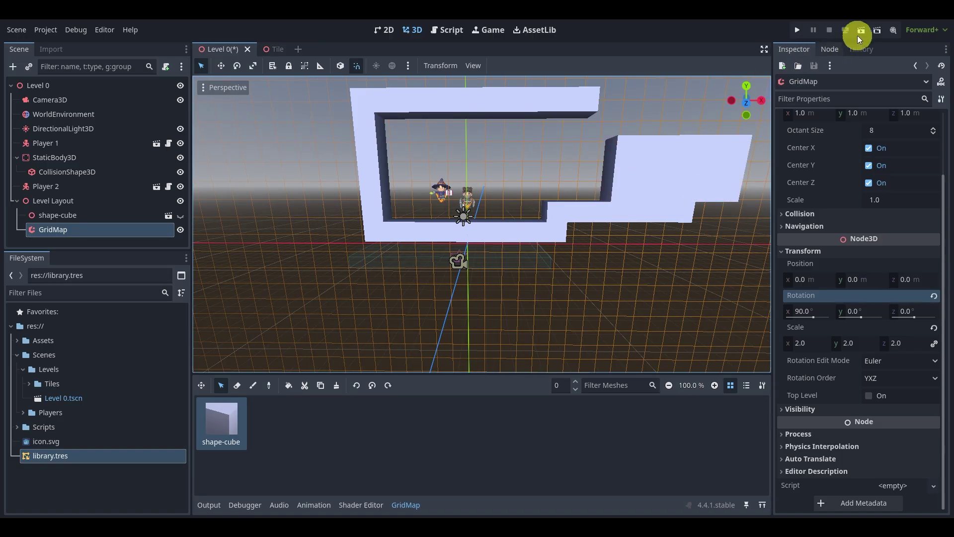
left_click_drag(626, 160, 634, 169)
key("Delete")
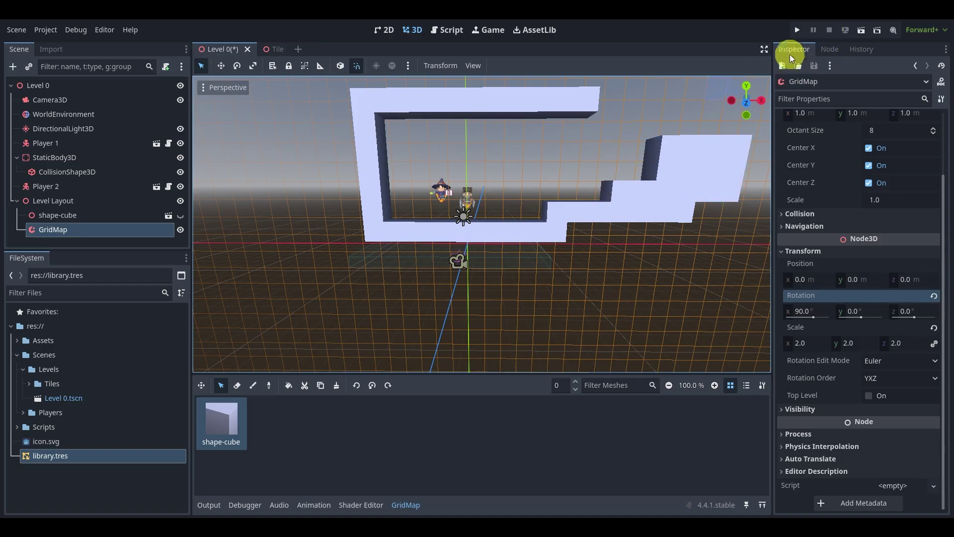
- Run the Level 0 scene to check the players against the new layout, and stop it
left_click(858, 33)
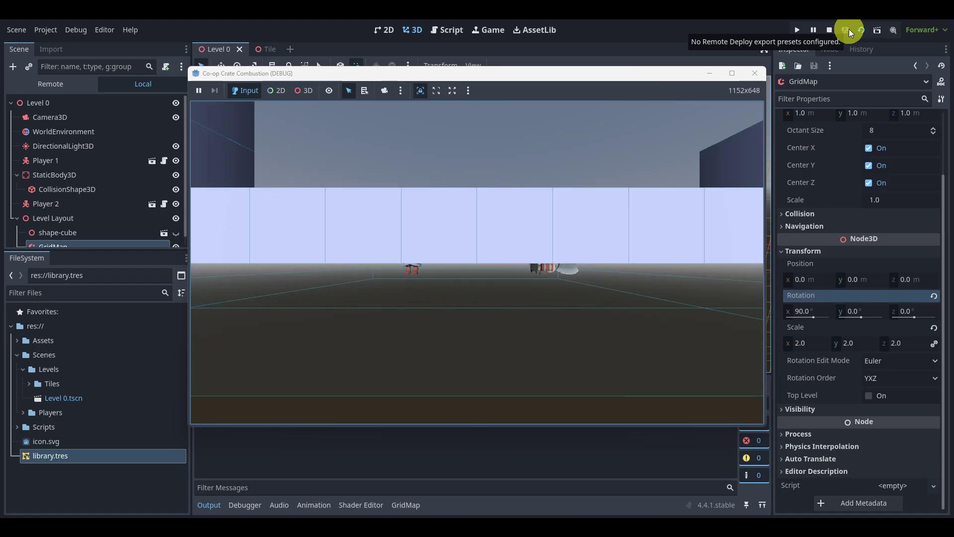
left_click(830, 30)
- Move Player 1 and Player 2 together along the Z axis so they stand over the tile floor
middle_click_drag(581, 192, 578, 240)
scroll(586, 239, "up", 8)
scroll(584, 237, "up", 2)
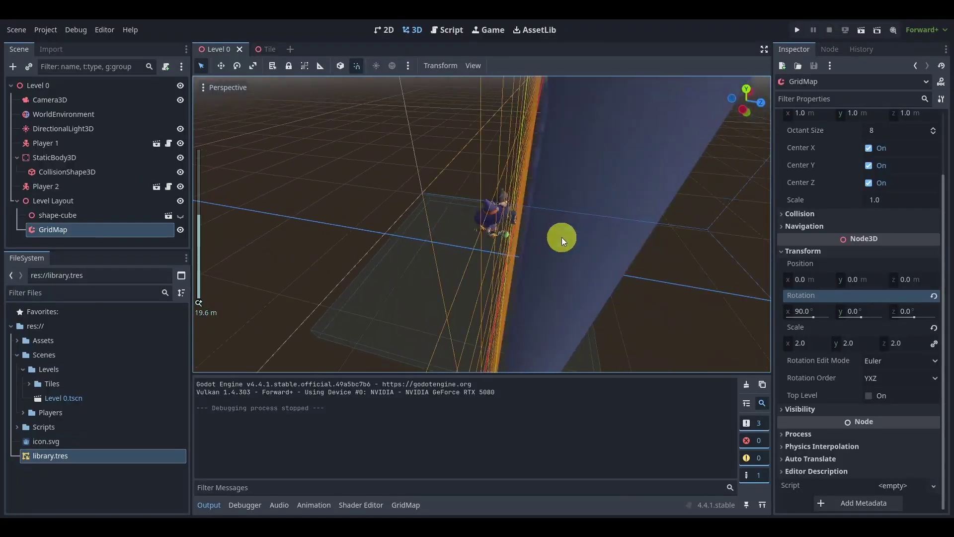
left_click(83, 191)
left_click(74, 149, "ctrl")
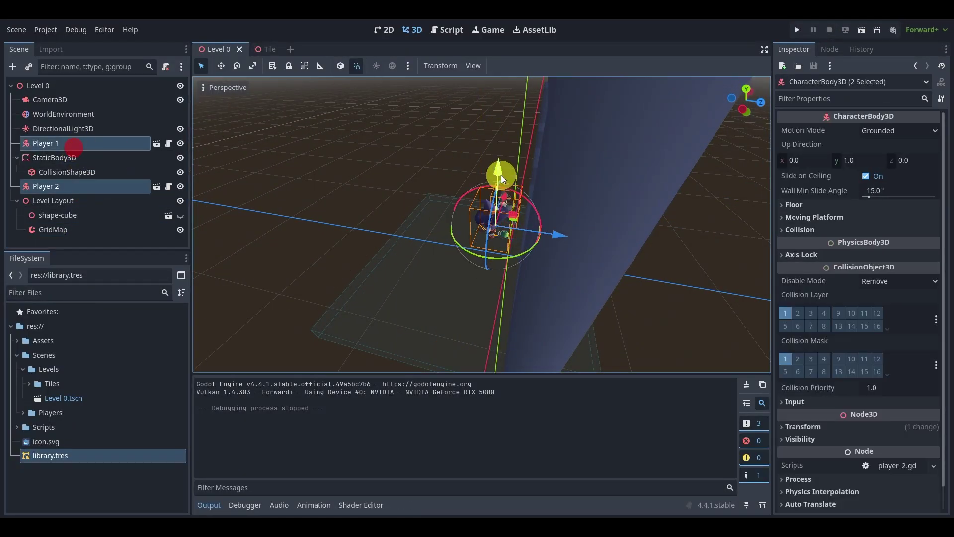
left_click_drag(566, 236, 546, 250)
scroll(533, 241, "up", 3)
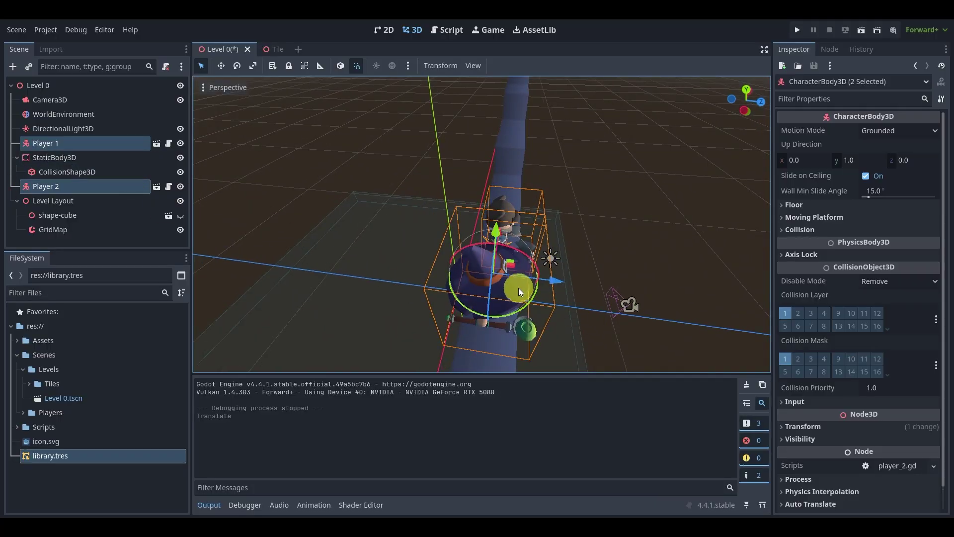
- Select only Player 2, show its transform values and fine-tune its position along the Z axis
left_click(46, 143)
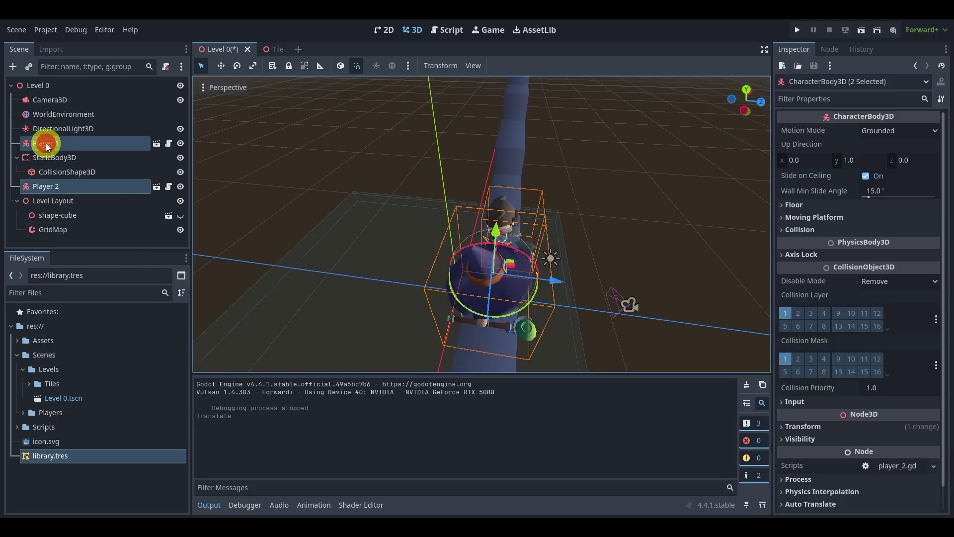
left_click(102, 186)
left_click(882, 336)
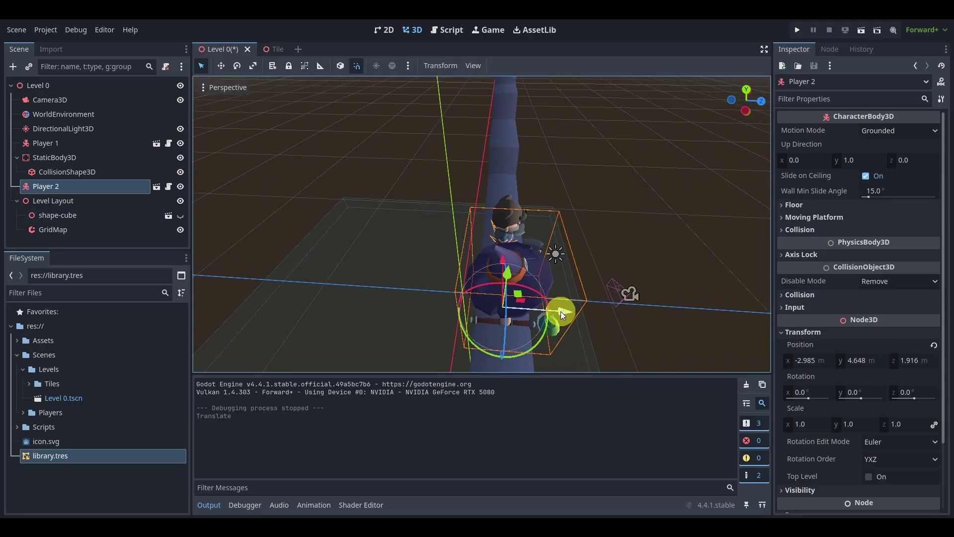
mouse_move(567, 312)
left_mouse_down()
mouse_move(589, 315)
mouse_move(573, 315)
left_mouse_up()
middle_click_drag(574, 315, 342, 298)
- Run the Level 0 scene to check the players on the floor, and return to the editor
left_click(865, 30)
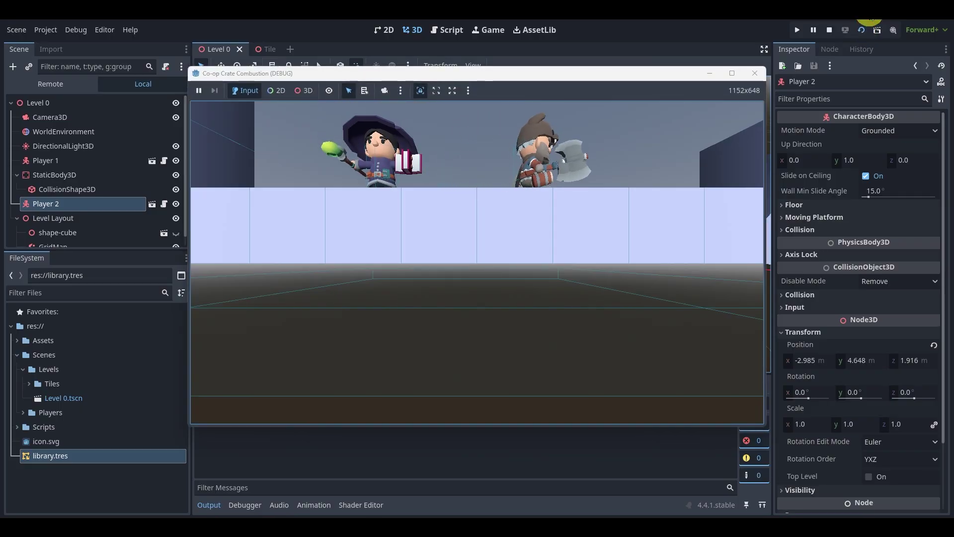
left_click(620, 30)
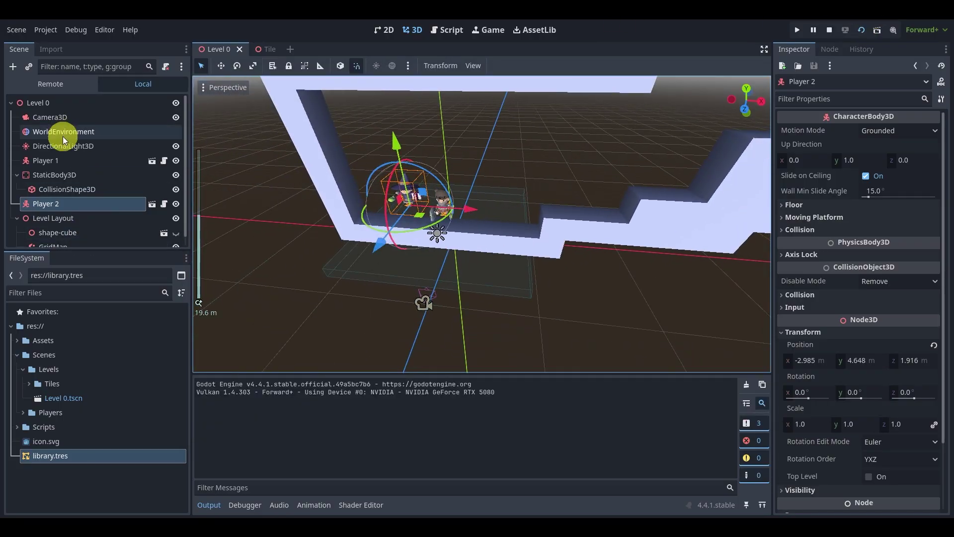
- Move the Camera3D back, right and up so its preview frames the walled room and the adjoining stairs
left_click(57, 188)
left_click(59, 119)
scroll(468, 283, "down", 6)
left_click_drag(432, 327, 423, 357)
scroll(440, 337, "down", 4)
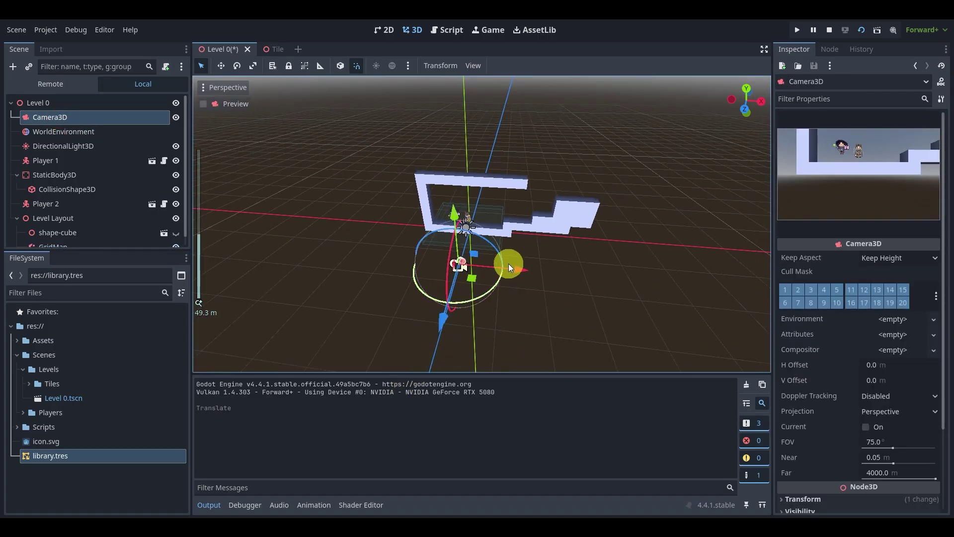
left_click_drag(521, 268, 544, 270)
left_click_drag(464, 331, 457, 358)
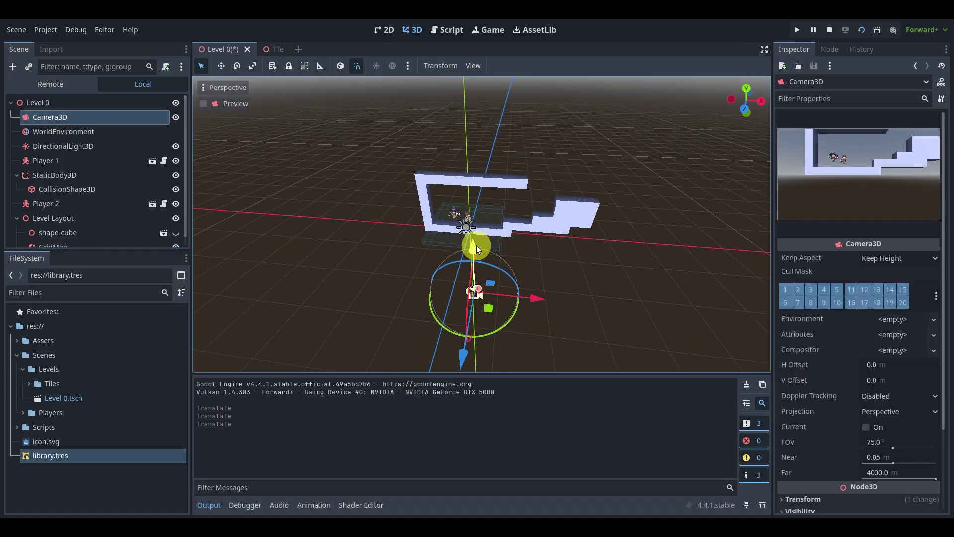
left_click_drag(476, 246, 472, 223)
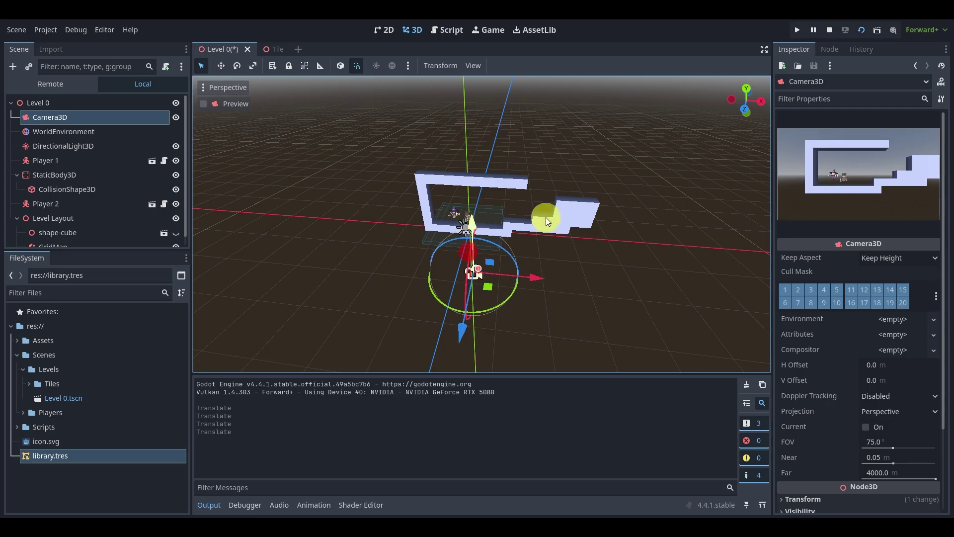
- Run the Level 0 scene, test one player running and jumping across the room and stairs, and stop the game
left_click(857, 32)
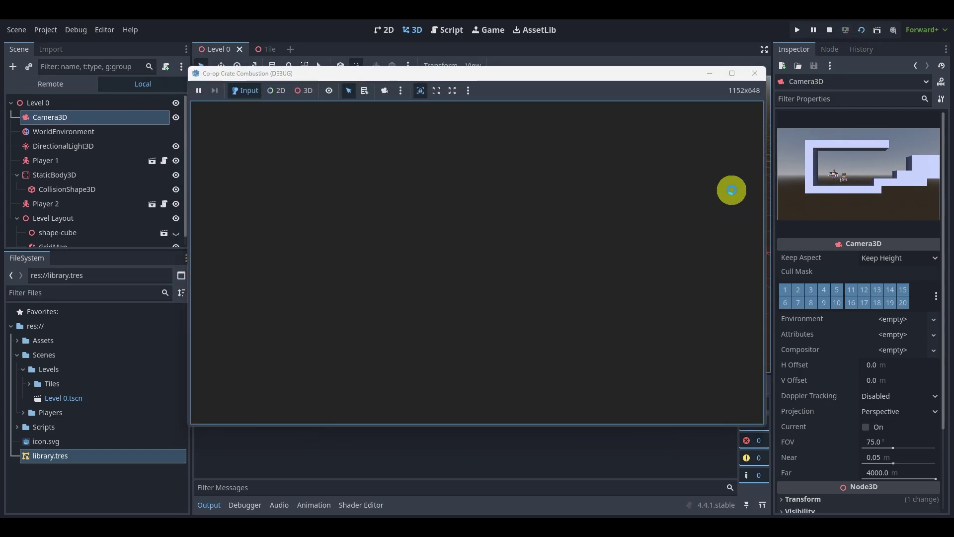
key("Right")
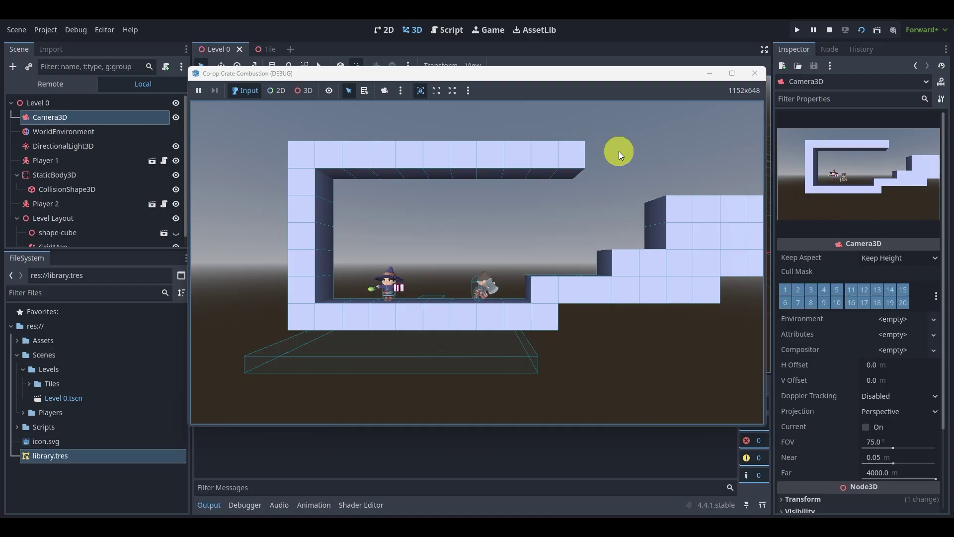
key("Up")
key("Up")
key("Left")
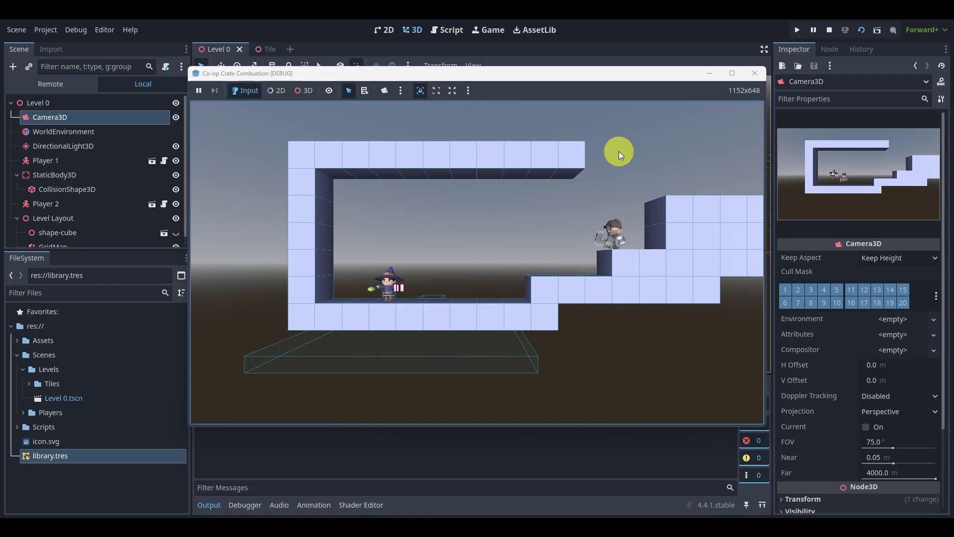
key("Left")
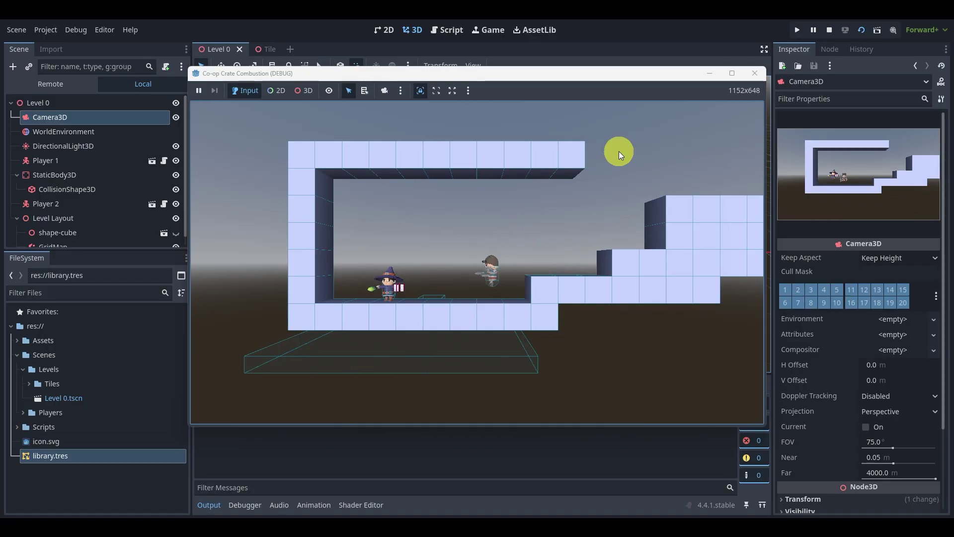
key("Left")
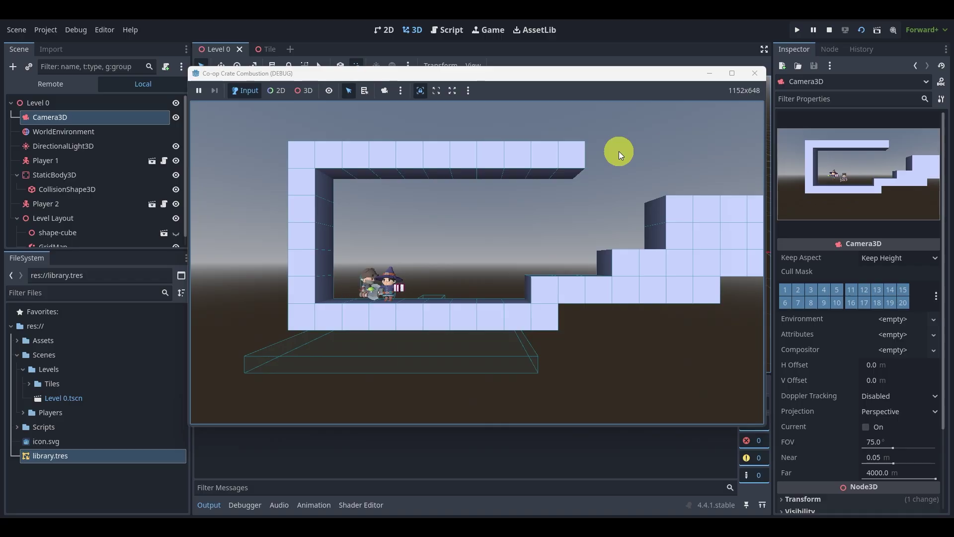
key("Right")
key("space")
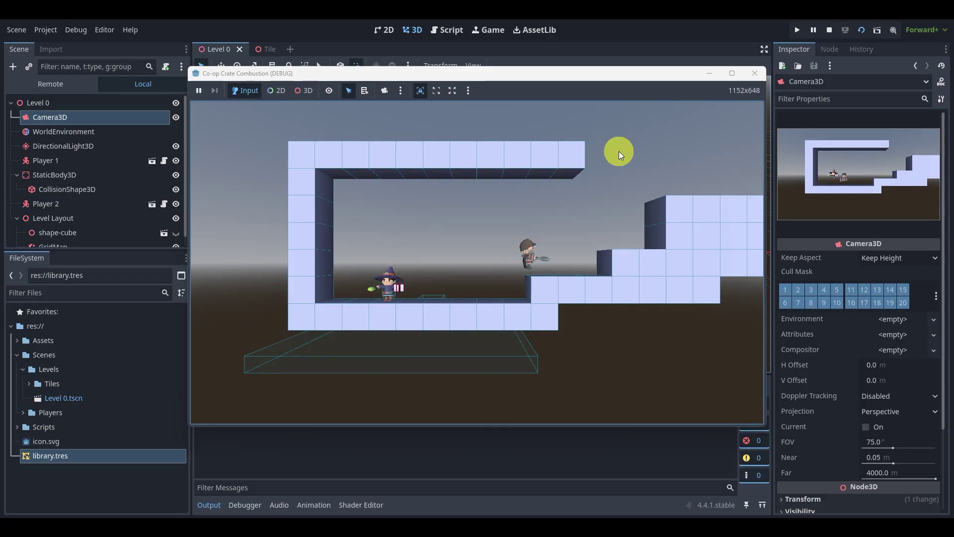
key("Right")
key("space")
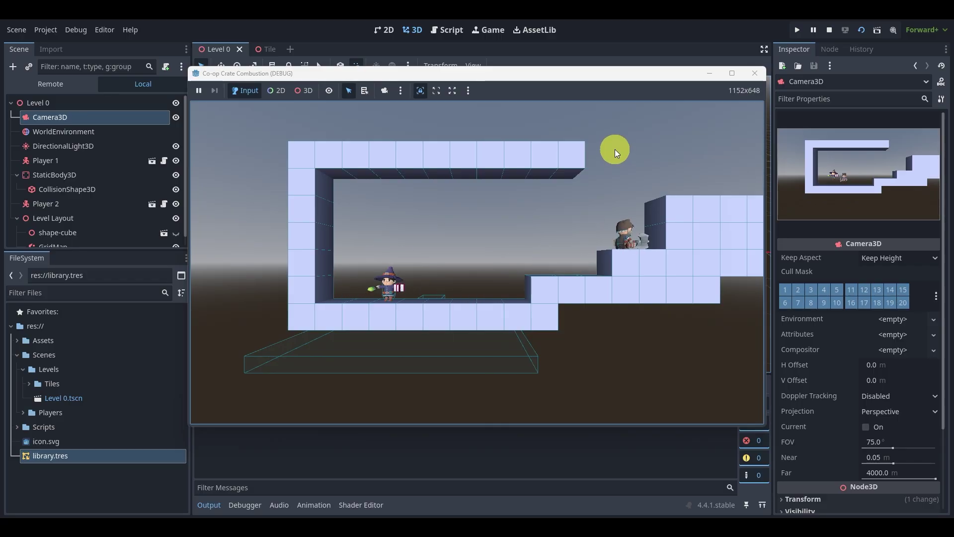
left_click(829, 30)
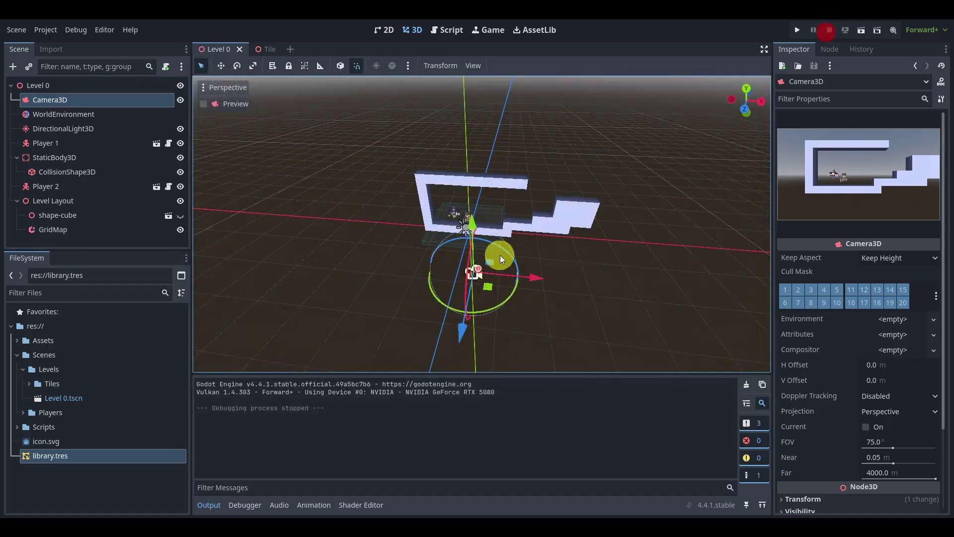
- Hide and reshow the GridMap to compare the layout, and delete the GridMap node from Level Layout
scroll(476, 251, "up", 10)
middle_click_drag(478, 251, 548, 247)
scroll(413, 263, "down", 2)
left_click(146, 232)
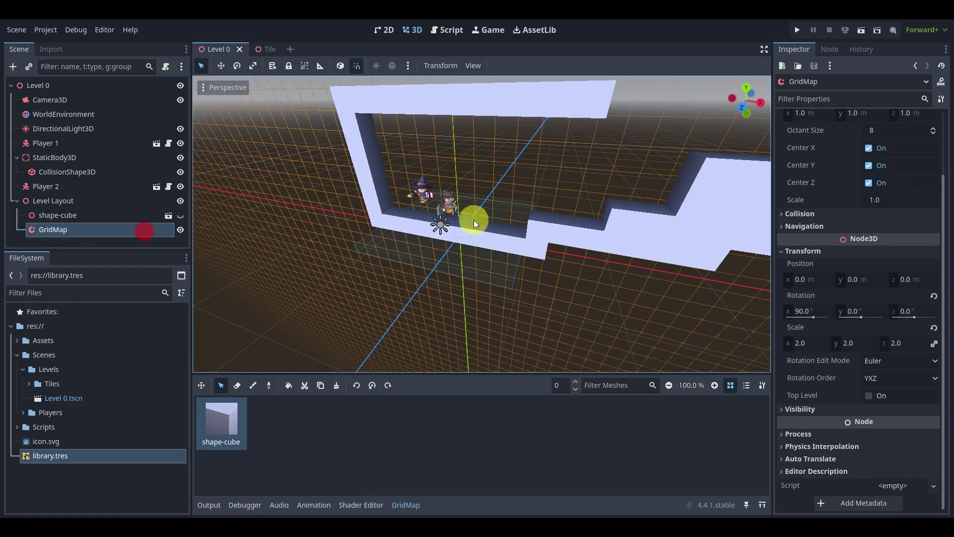
middle_click_drag(473, 220, 524, 256)
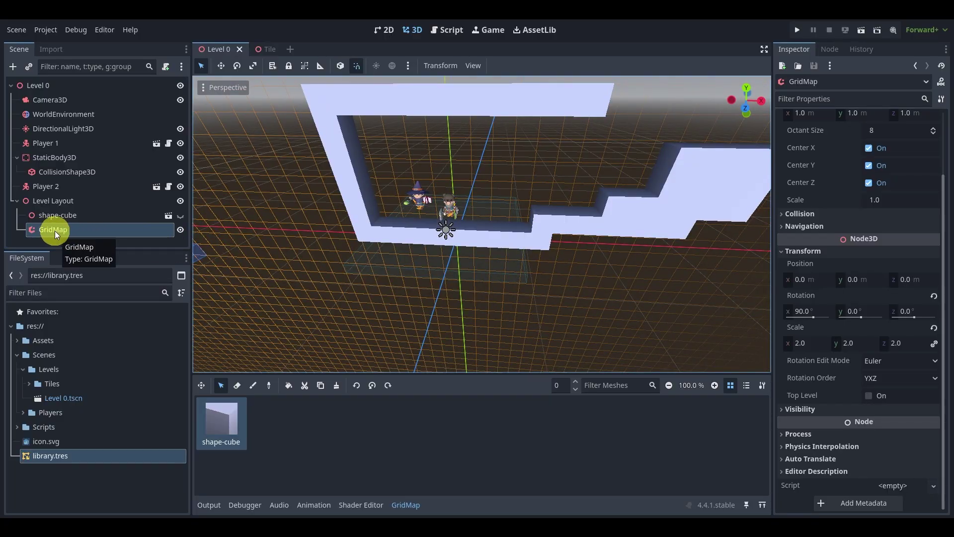
left_click(179, 231)
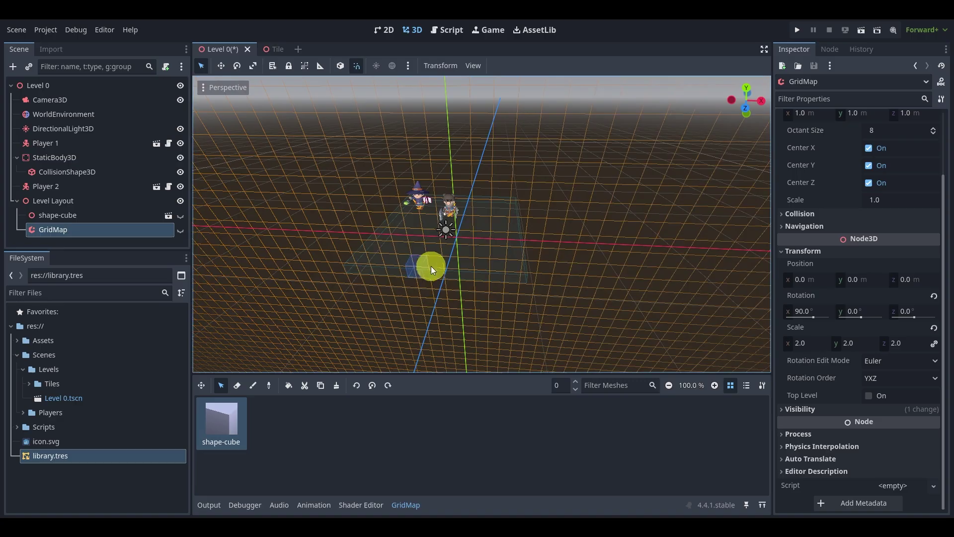
left_click(181, 230)
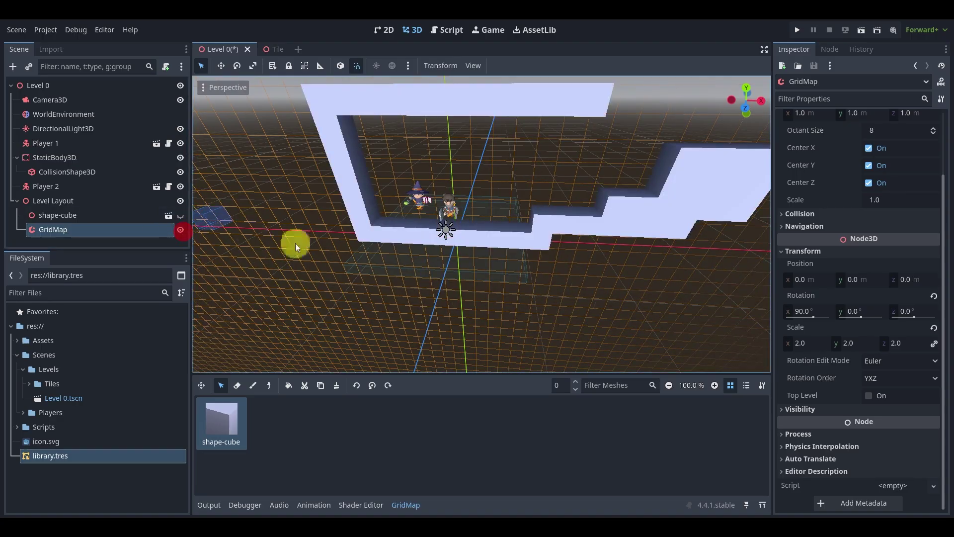
key("Delete")
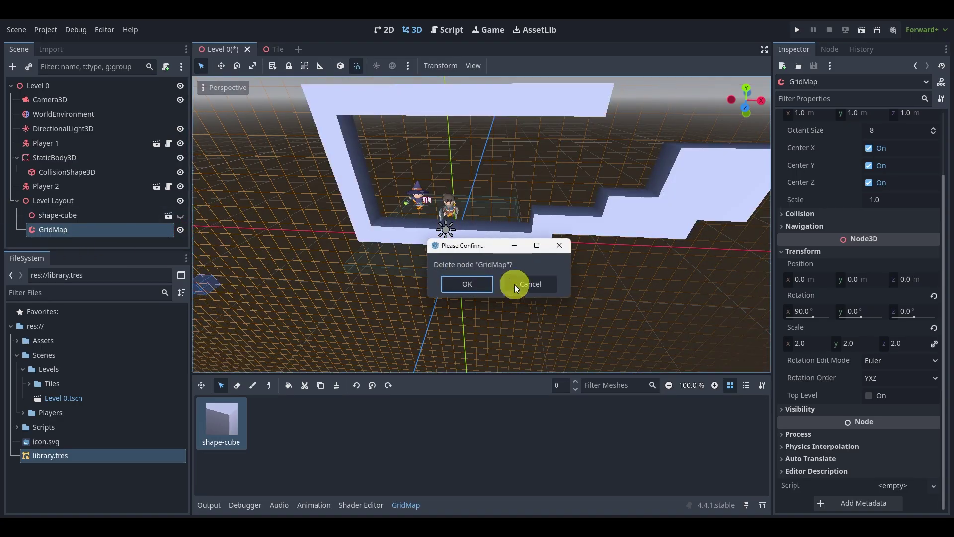
left_click(522, 288)
- Make the hidden shape-cube node under Level Layout visible
left_click(180, 216)
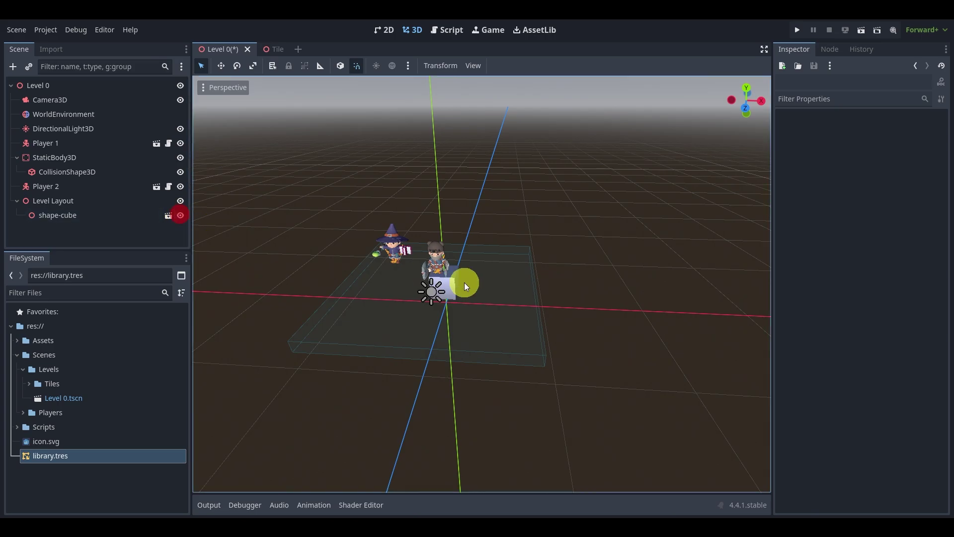
scroll(462, 283, "up", 3)
middle_click_drag(450, 289, 384, 308)
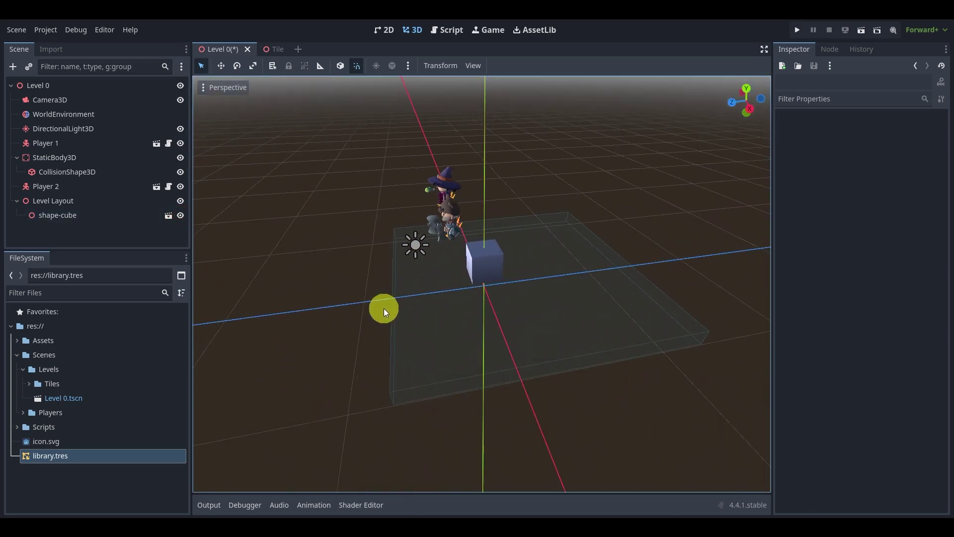
scroll(384, 308, "up", 1)
- Duplicate the shape-cube four times along the X axis to form a continuous row of five cubes
left_click(93, 215)
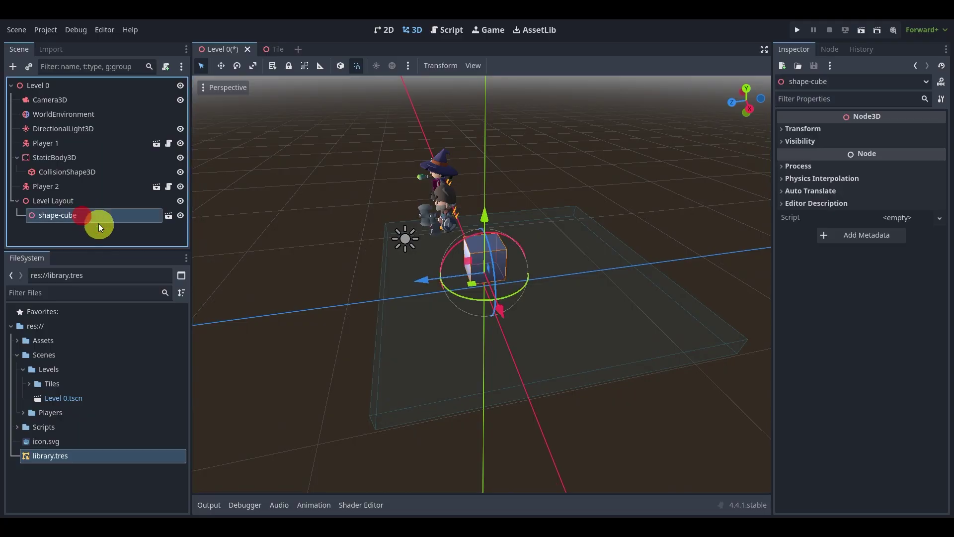
middle_click_drag(318, 298, 437, 324)
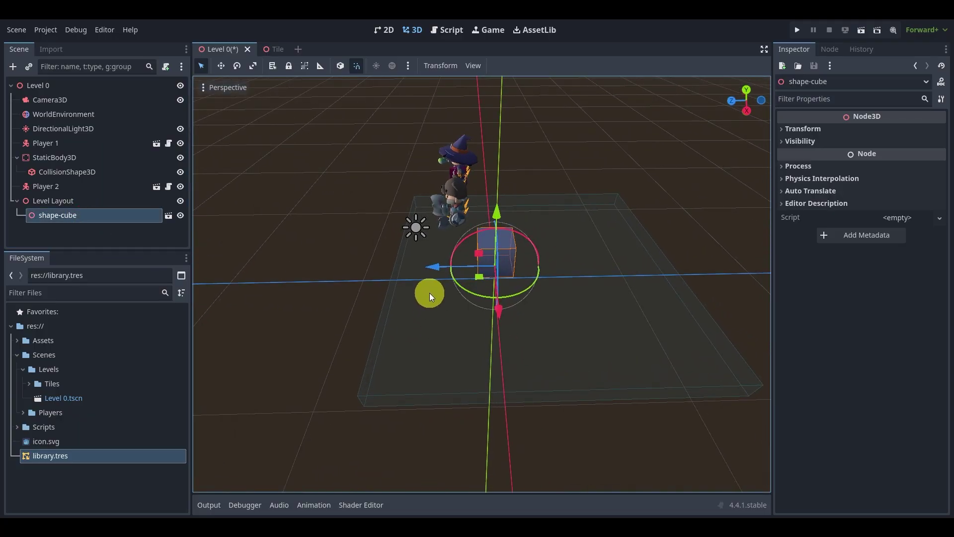
middle_click_drag(439, 286, 480, 349)
middle_click_drag(458, 113, 481, 327)
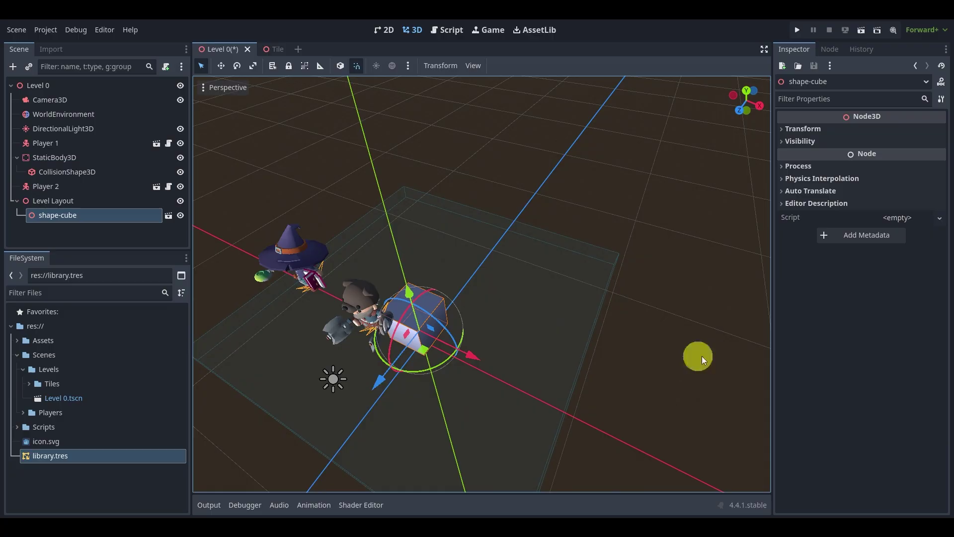
middle_click_drag(552, 341, 660, 298)
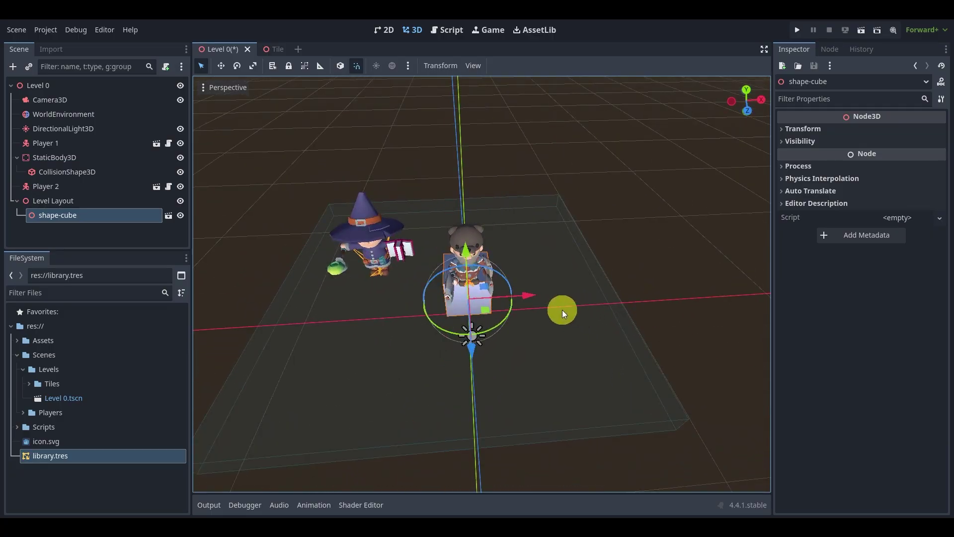
middle_click_drag(562, 309, 395, 331)
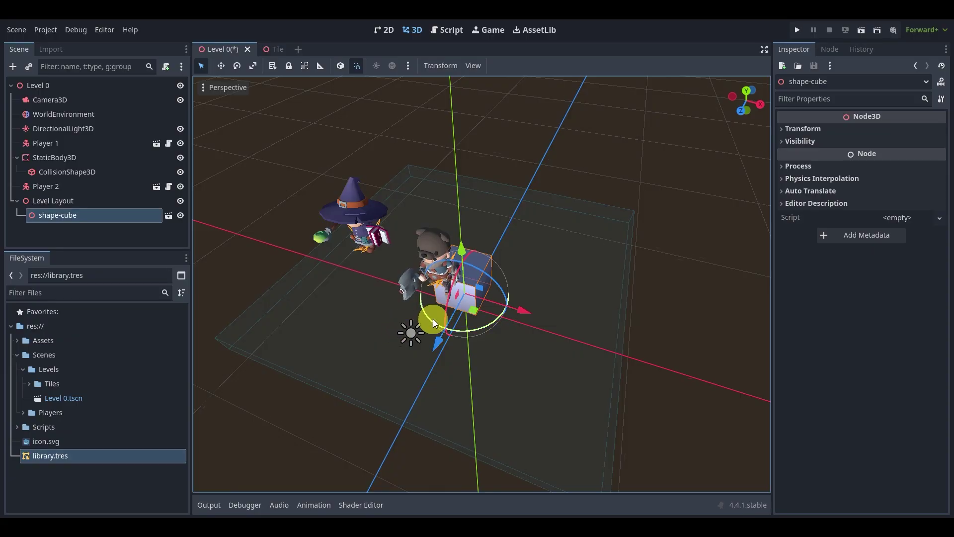
scroll(511, 304, "up", 3)
key("ctrl+d")
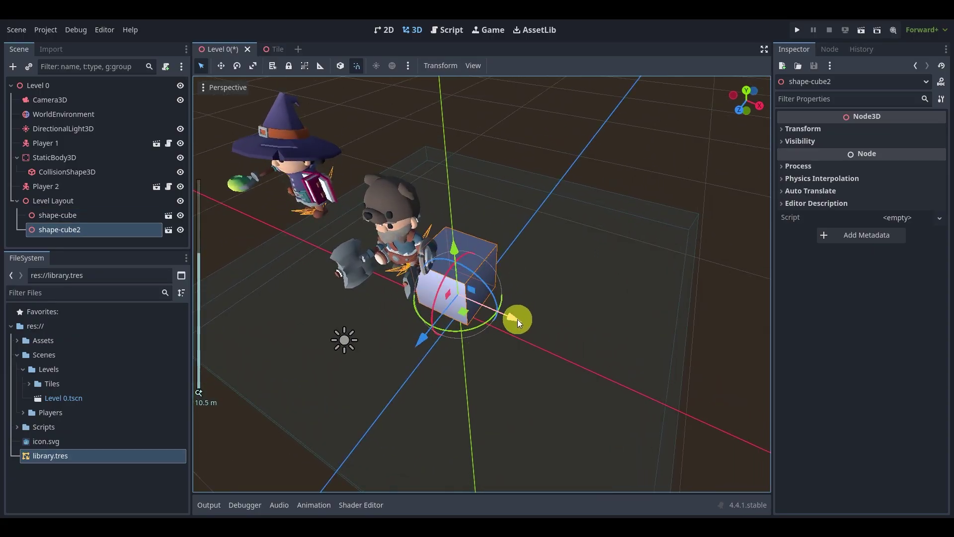
left_click_drag(518, 319, 755, 415)
key("ctrl+d")
key("ctrl+d")
key("ctrl+d")
scroll(203, 276, "down", 3)
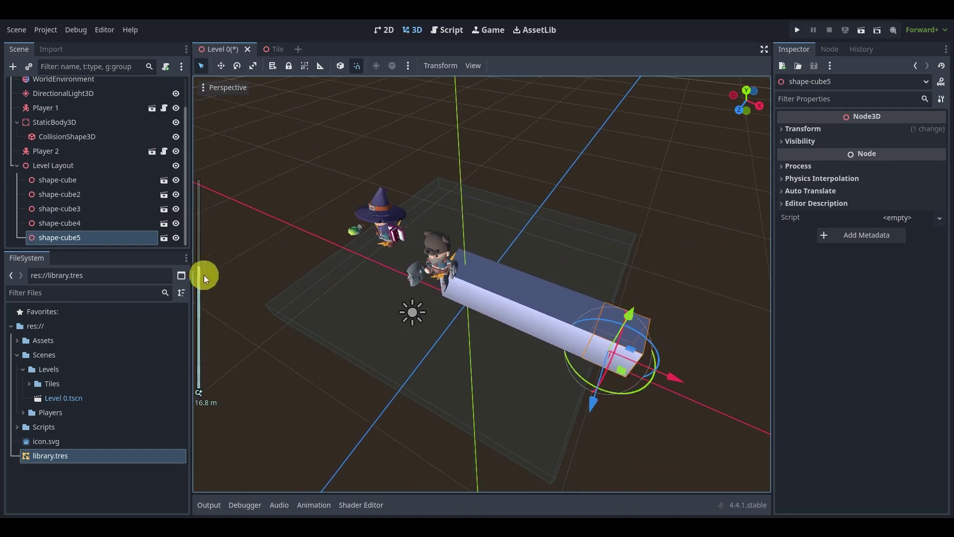
- Duplicate all five cubes together and move the copies along the X axis to extend the floor row to ten cubes
left_click(57, 179, "shift")
scroll(546, 312, "down", 4)
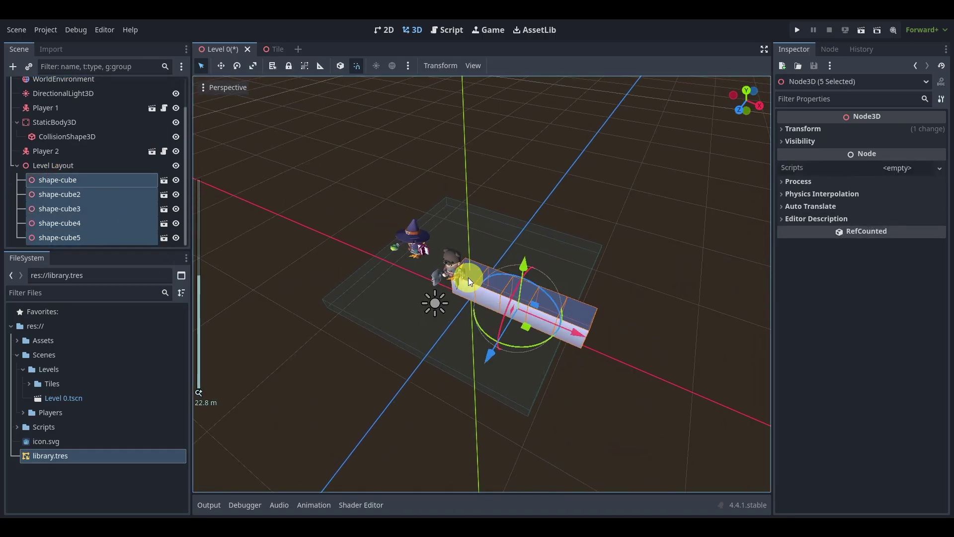
left_click(77, 182)
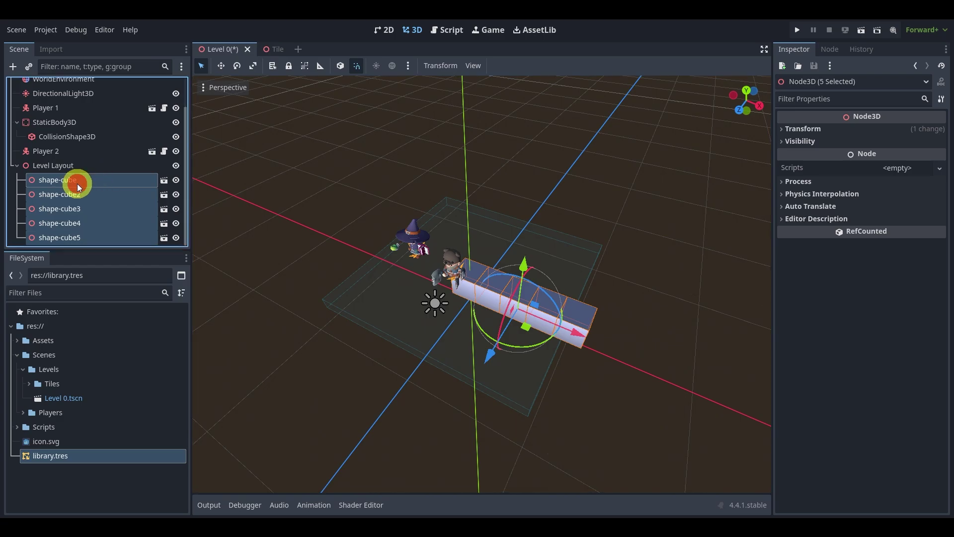
left_click(76, 237, "shift")
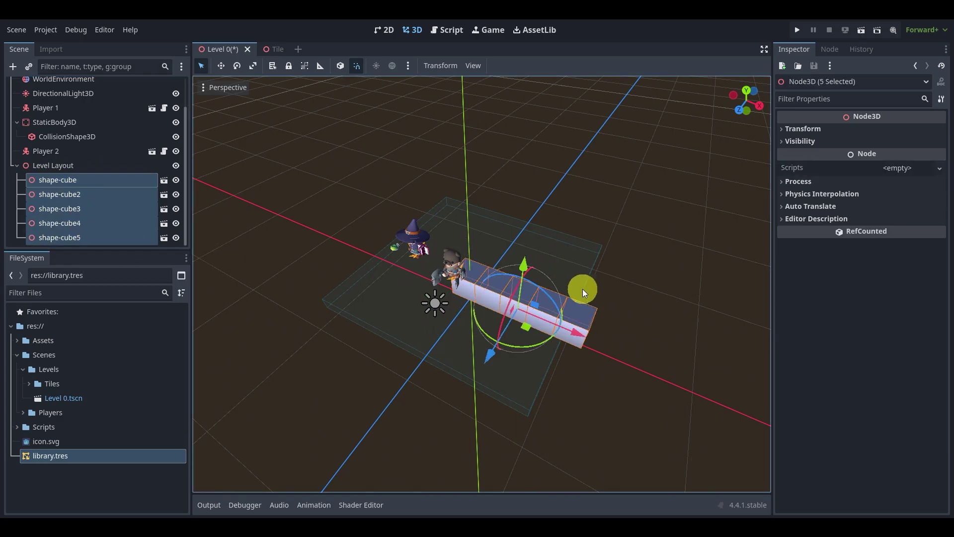
key("ctrl+d")
left_click_drag(575, 332, 748, 390)
middle_click_drag(539, 362, 515, 346)
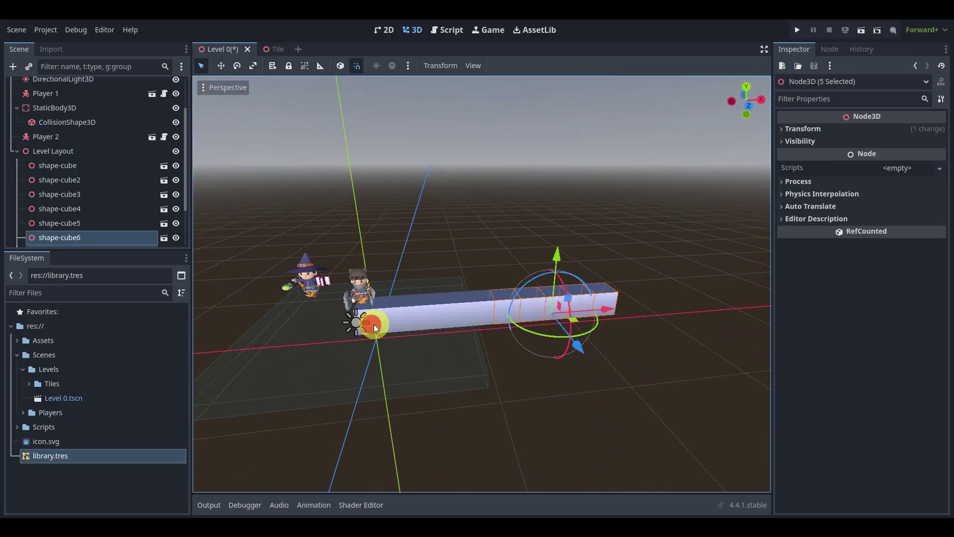
- Duplicate the first cube of the row three times upward along the Y axis to start a vertical wall
left_click(373, 328)
scroll(382, 333, "up", 5)
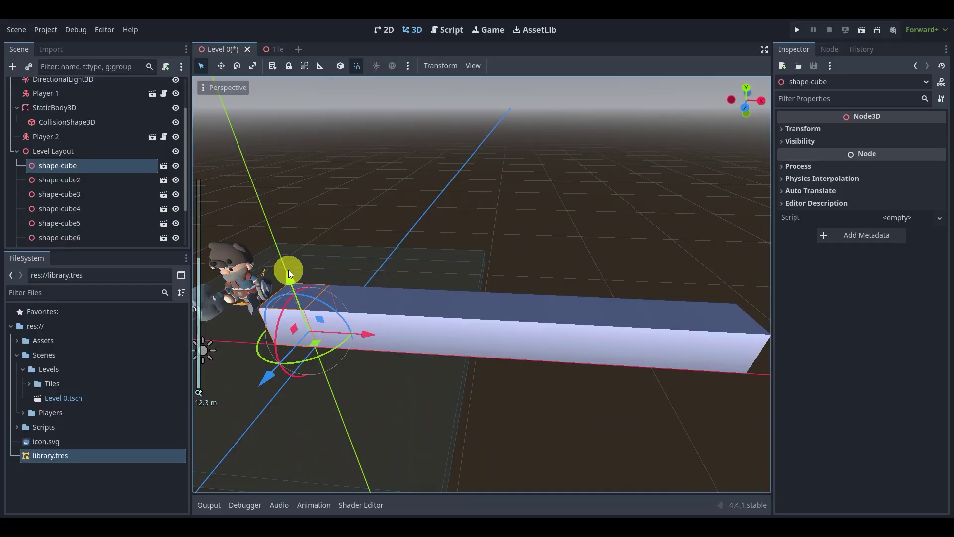
key("ctrl+d")
left_click_drag(289, 273, 197, 6)
key("ctrl+d")
key("ctrl+d")
- Duplicate the three stacked wall cubes together and move the copies up along the Y axis to sit directly on top
left_click(77, 180, "shift")
key("ctrl+d")
scroll(323, 182, "down", 4)
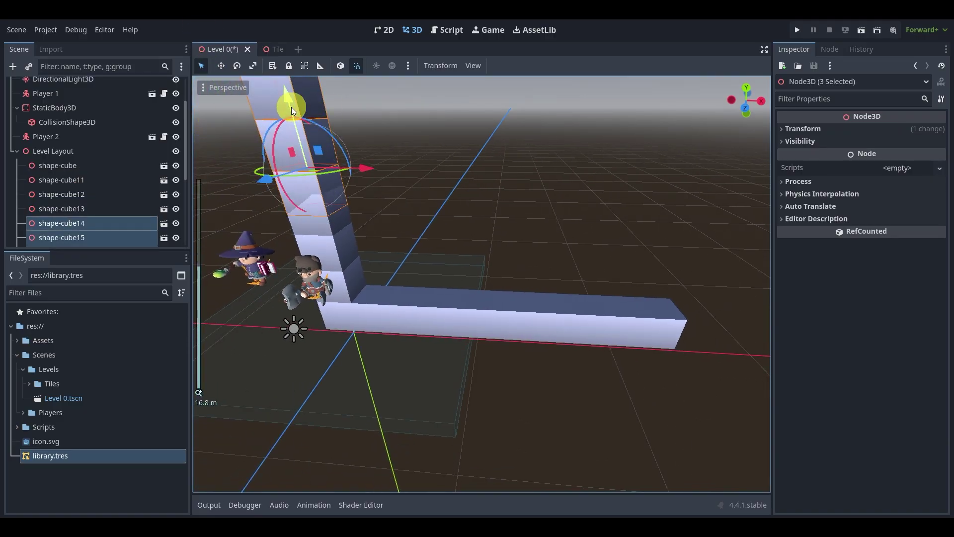
scroll(291, 107, "down", 2)
left_click_drag(321, 125, 321, 104)
middle_click_drag(431, 213, 526, 252, "shift")
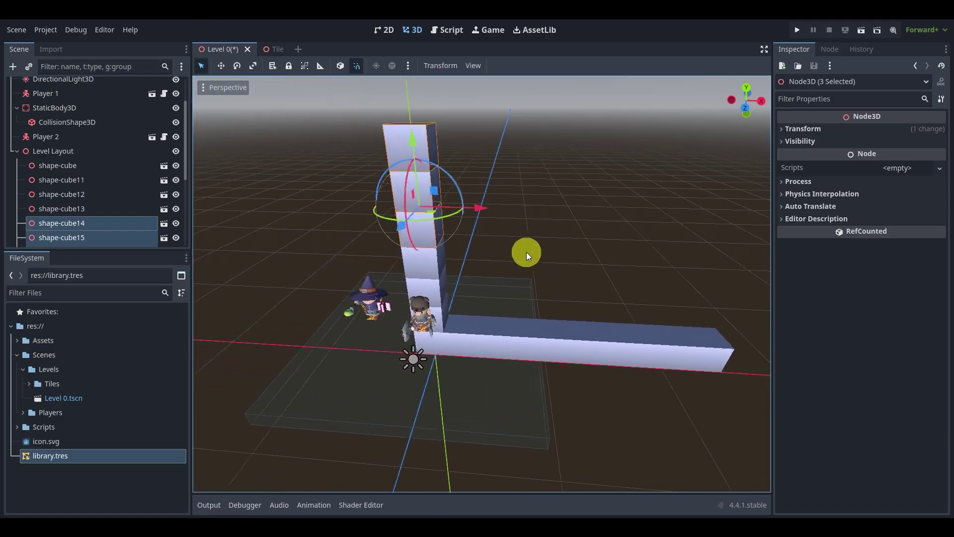
scroll(530, 272, "up", 2)
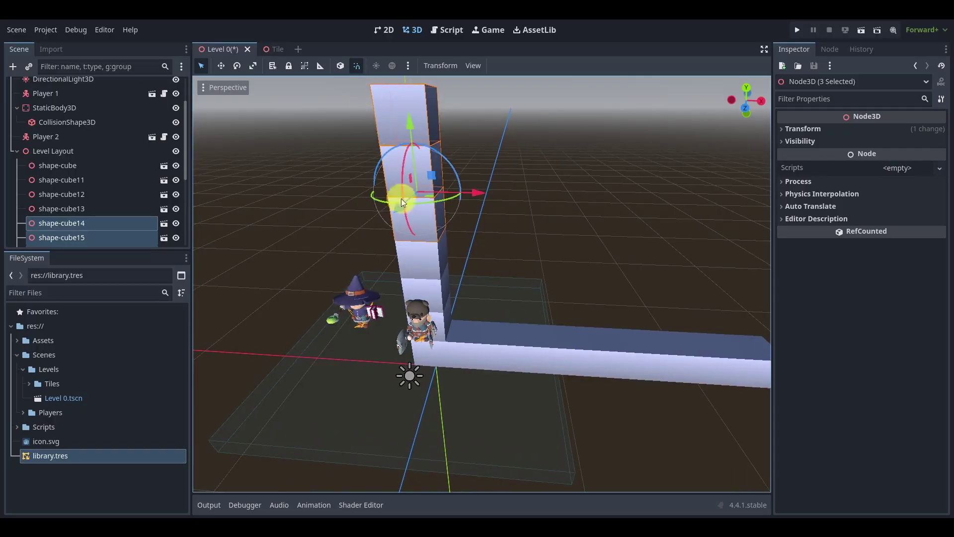
- Deselect the cubes and check the Use Snap option that governs their aligned placement
left_click(611, 192)
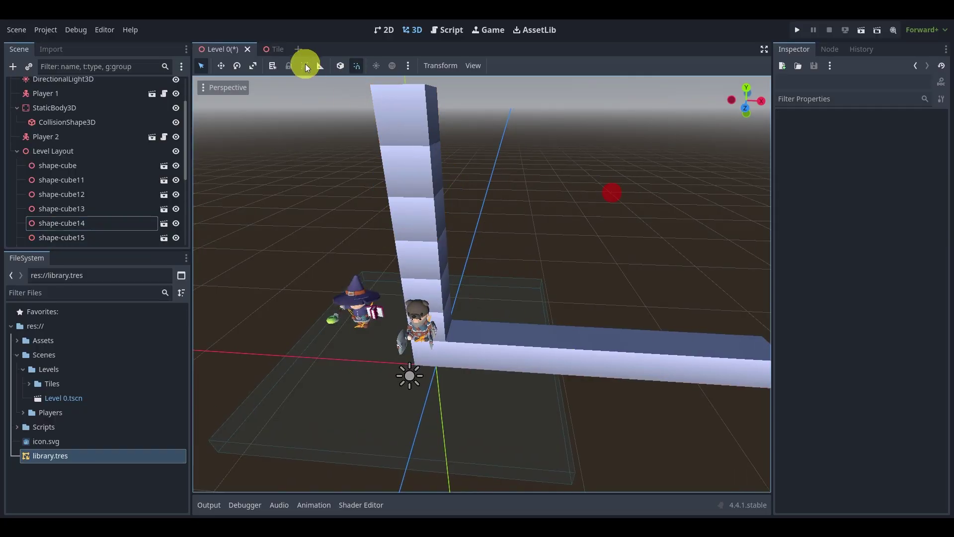
left_click(355, 66)
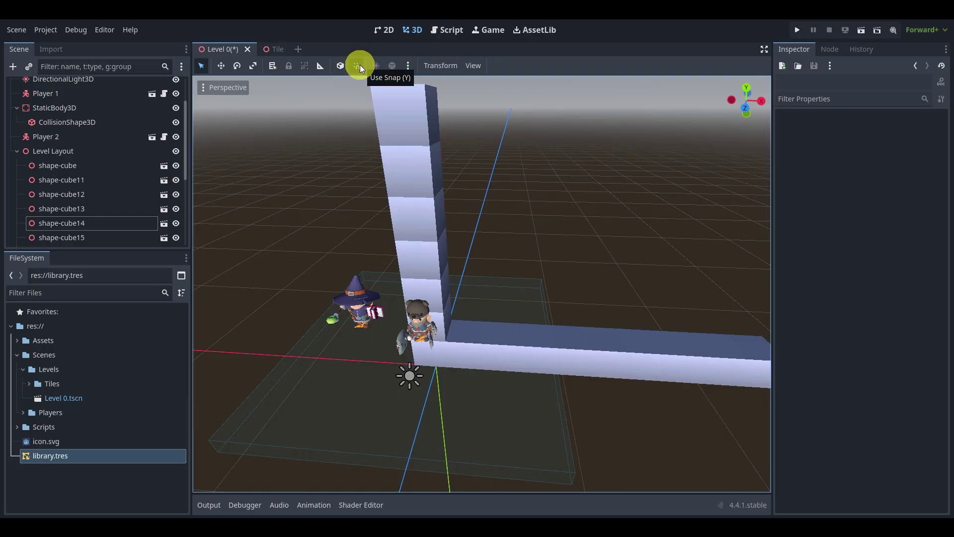
left_click(554, 285)
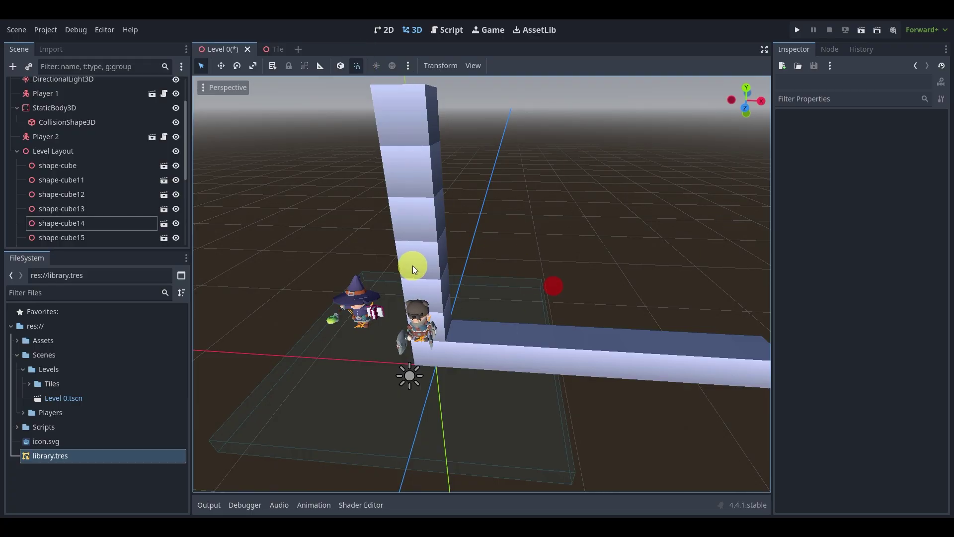
key("y")
scroll(466, 262, "down", 5)
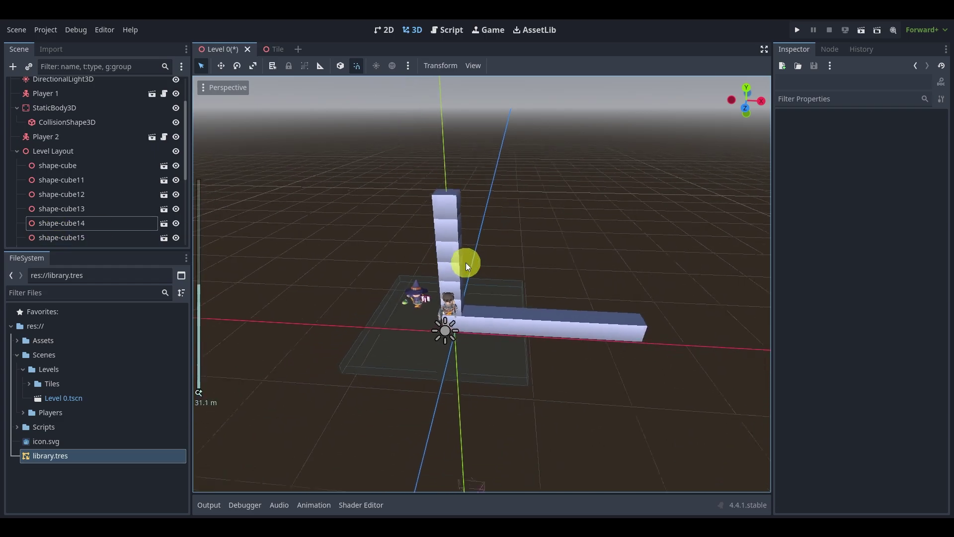
middle_click_drag(522, 236, 415, 223)
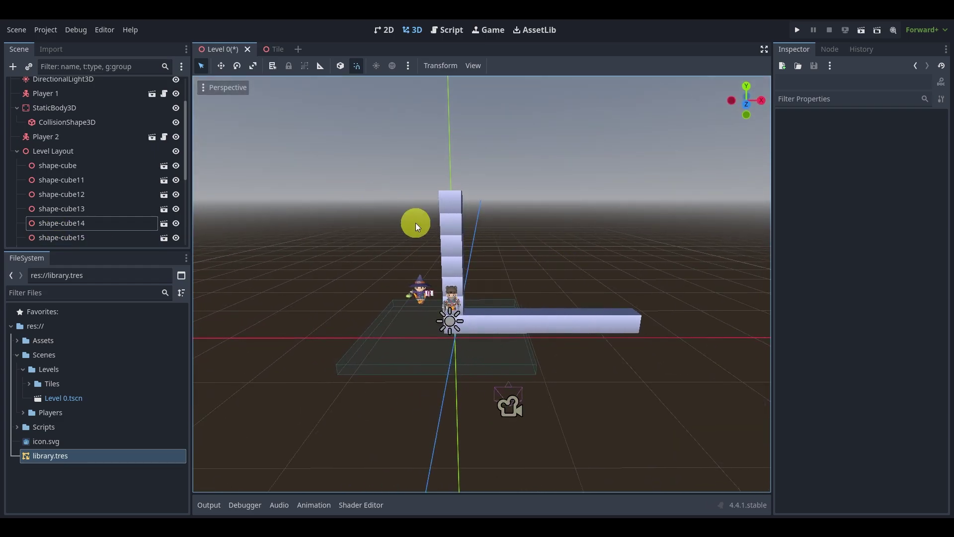
- Select all sixteen shape cubes in Level Layout and shift them together along the X axis so the floor extends beneath both players
left_click(78, 151)
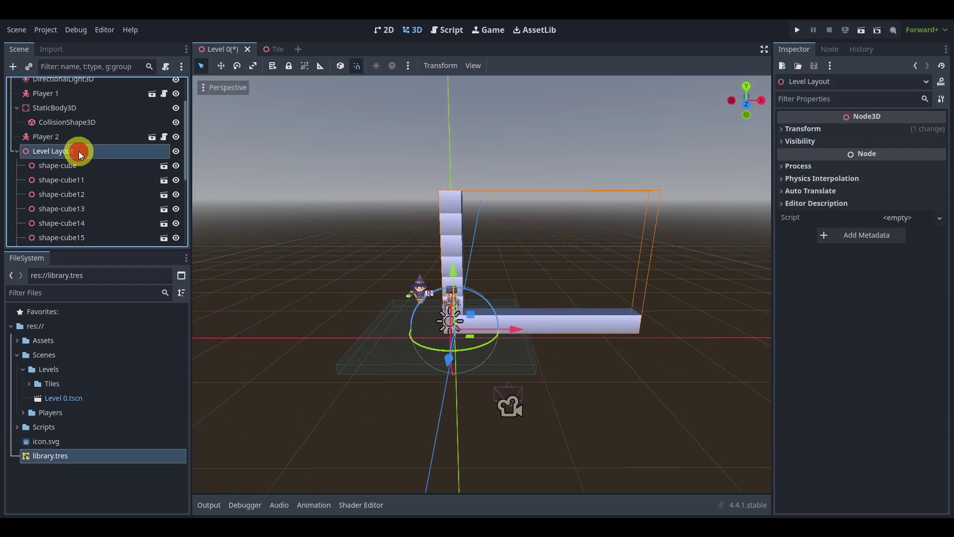
left_click(92, 166)
scroll(202, 260, "down", 3)
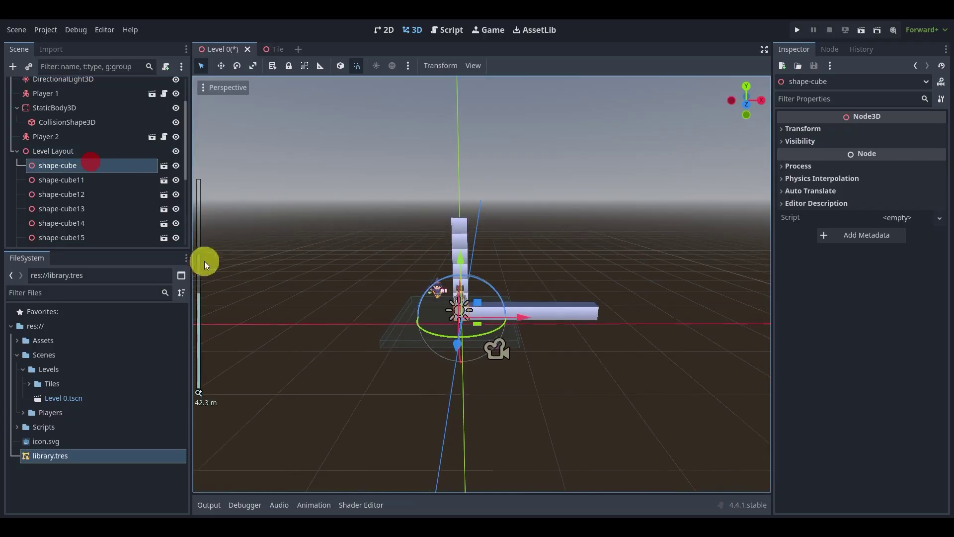
scroll(115, 213, "down", 3)
left_click(95, 238, "shift")
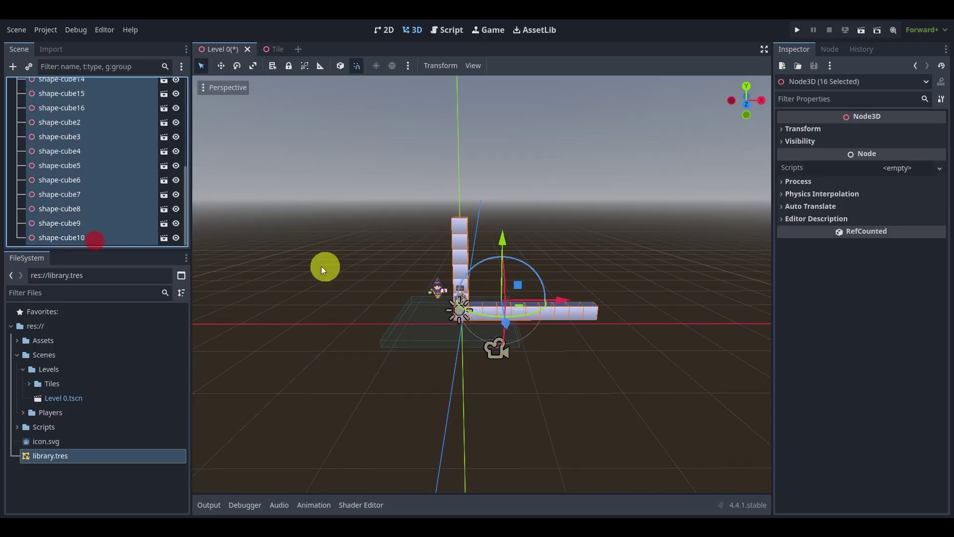
left_click_drag(572, 301, 493, 303)
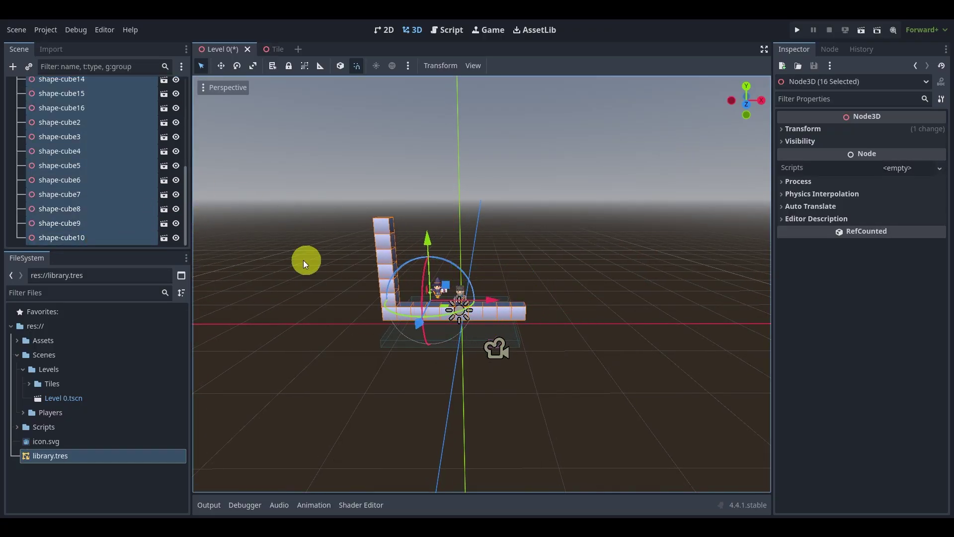
left_click(596, 303)
- Duplicate the nine floor cubes shape-cube2 through shape-cube10 and move the copies along the X axis to extend the floor
middle_click_drag(496, 309, 474, 364)
scroll(494, 324, "up", 4)
left_click(474, 364)
left_click(452, 221, "shift")
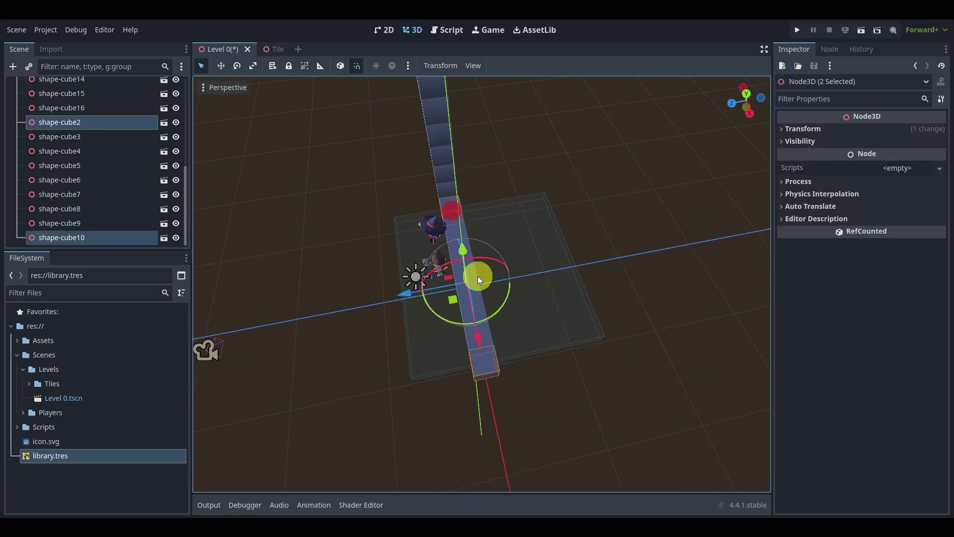
middle_click_drag(420, 354, 508, 327)
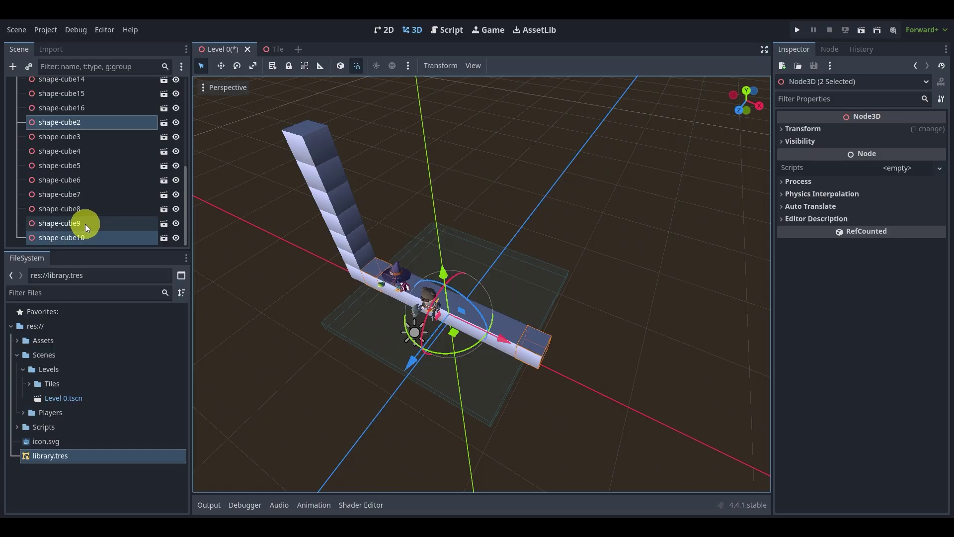
left_click(73, 118)
left_click(87, 236, "shift")
middle_click_drag(591, 288, 660, 262)
scroll(660, 262, "down", 1)
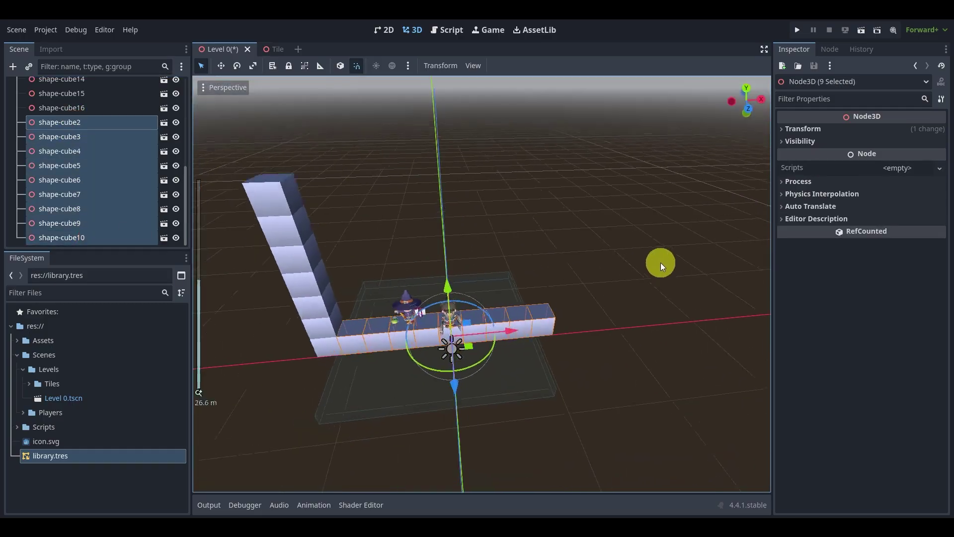
key("ctrl+d")
left_click_drag(502, 329, 623, 346)
middle_click_drag(623, 347, 462, 263)
left_click(587, 392)
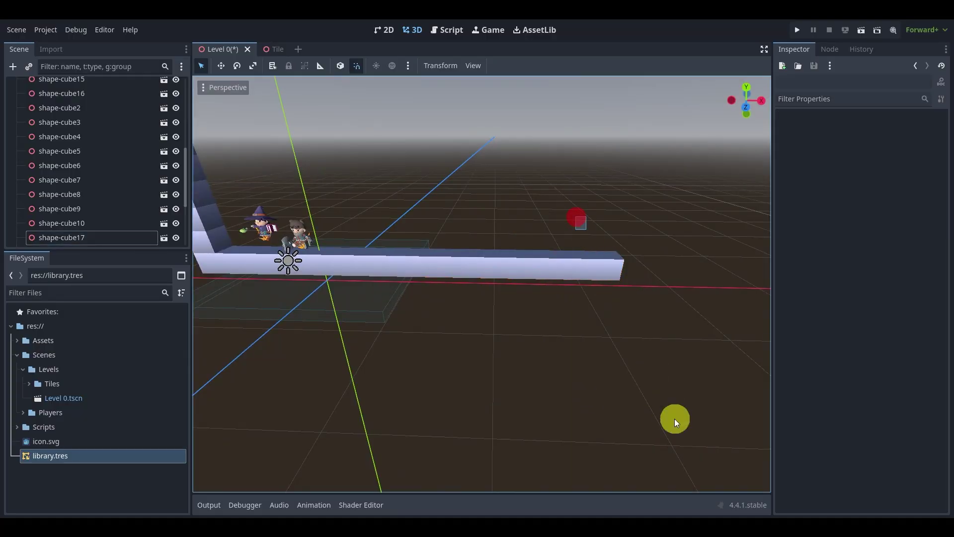
- Delete the last five cubes at the far end of the extended floor
left_click(609, 268)
left_click_drag(488, 216, 701, 436)
key("Delete")
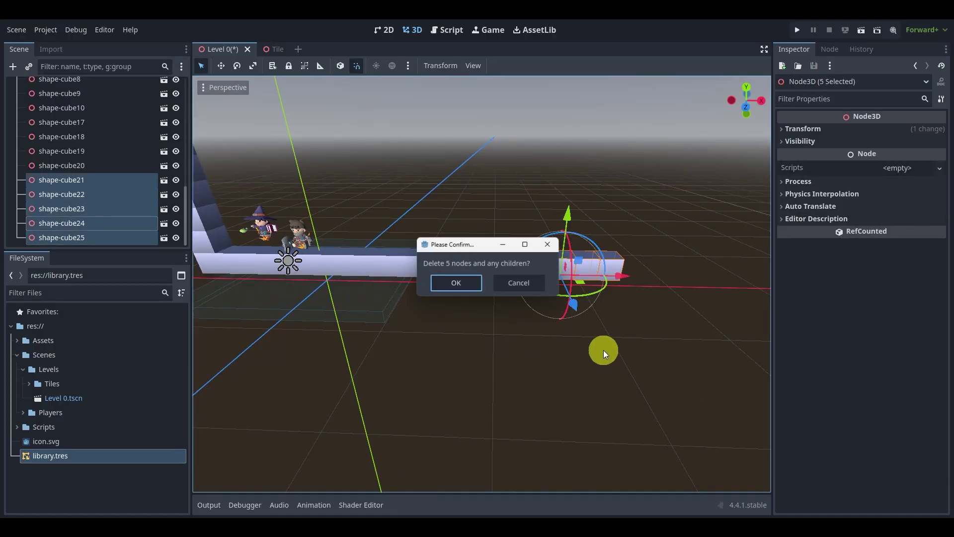
key("Return")
- Duplicate the six wall cubes shape-cube11 through shape-cube16 and move the copies along the X axis onto the floor's far end
scroll(485, 351, "down", 3)
middle_click_drag(486, 350, 460, 311)
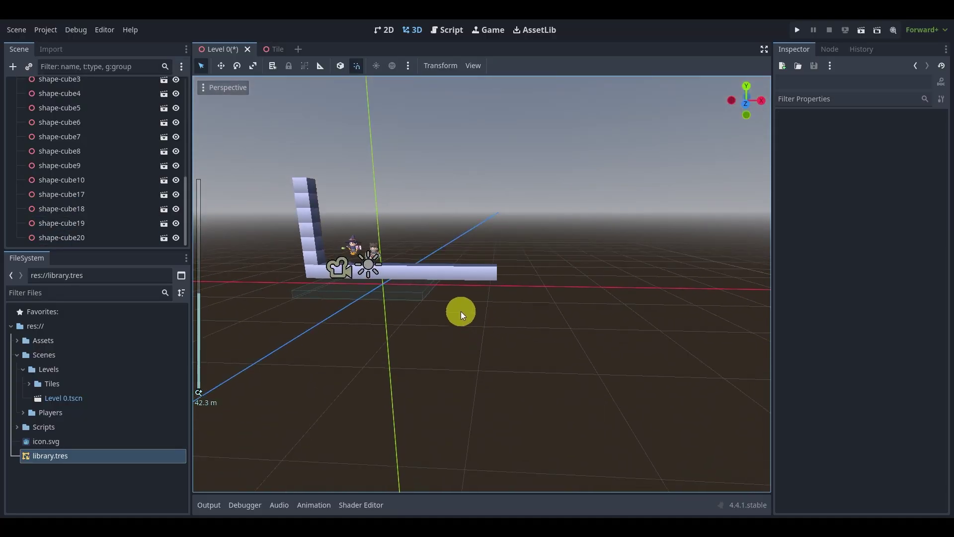
left_click(295, 204)
left_click(312, 255, "shift")
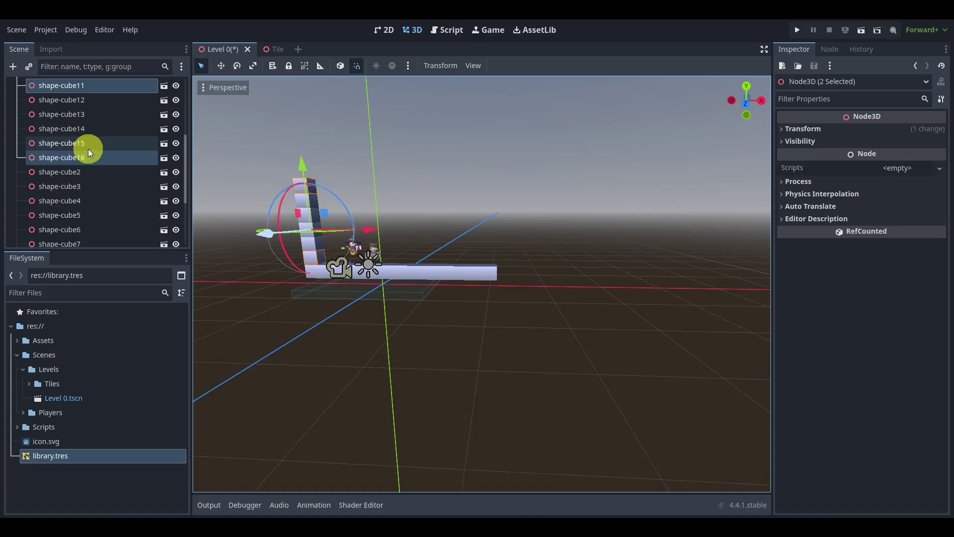
left_click(80, 86)
left_click(95, 158, "shift")
key("ctrl+d")
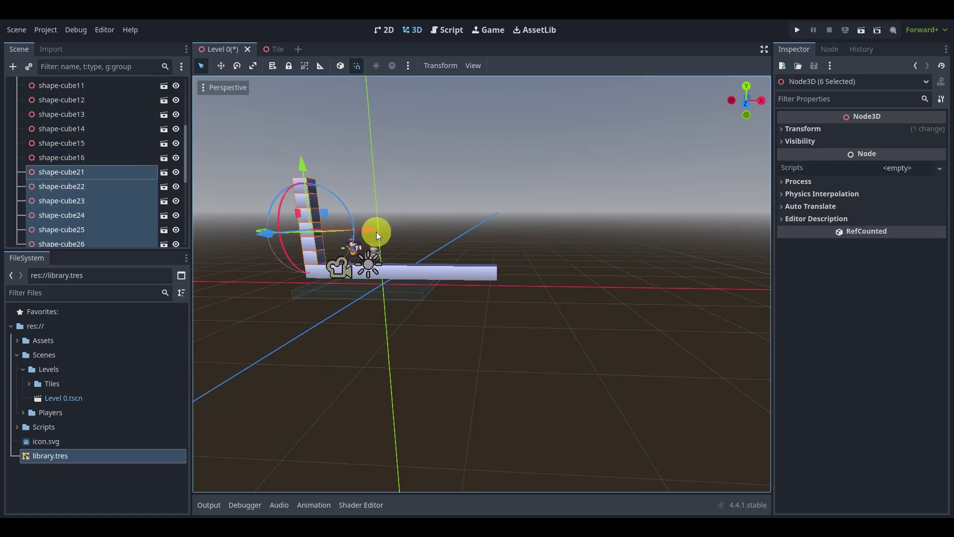
left_click_drag(377, 232, 555, 235)
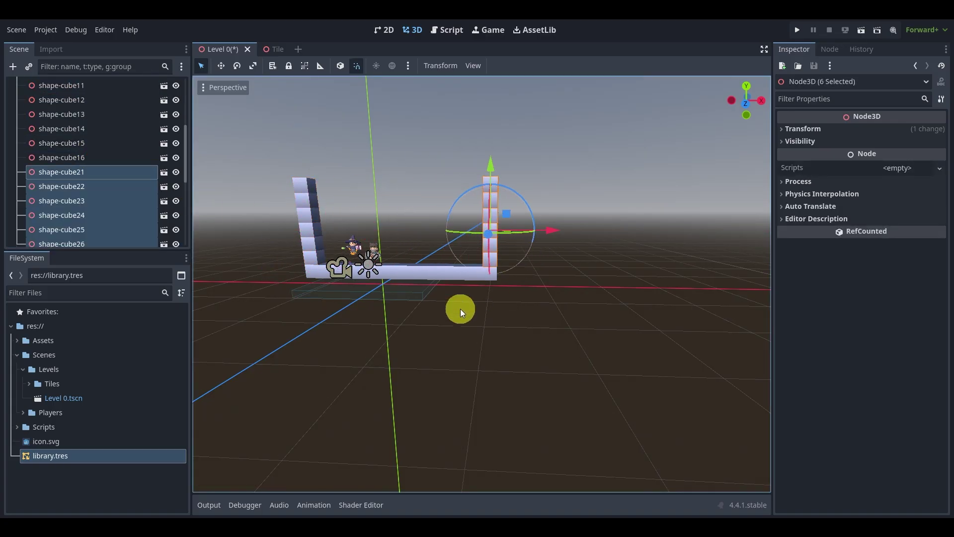
- Duplicate the eight floor cubes shape-cube3 through shape-cube10, raise the copies to ceiling height and shift them over the first wall
middle_click_drag(460, 308, 460, 360, "shift")
scroll(473, 367, "up", 4)
left_click(531, 451)
left_click(491, 320)
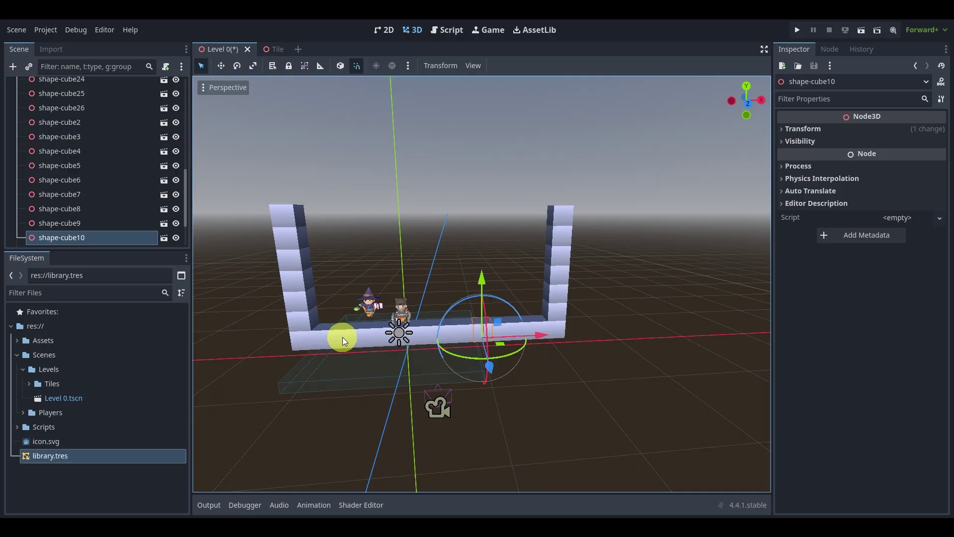
scroll(103, 154, "down", 1)
left_click(84, 116, "shift")
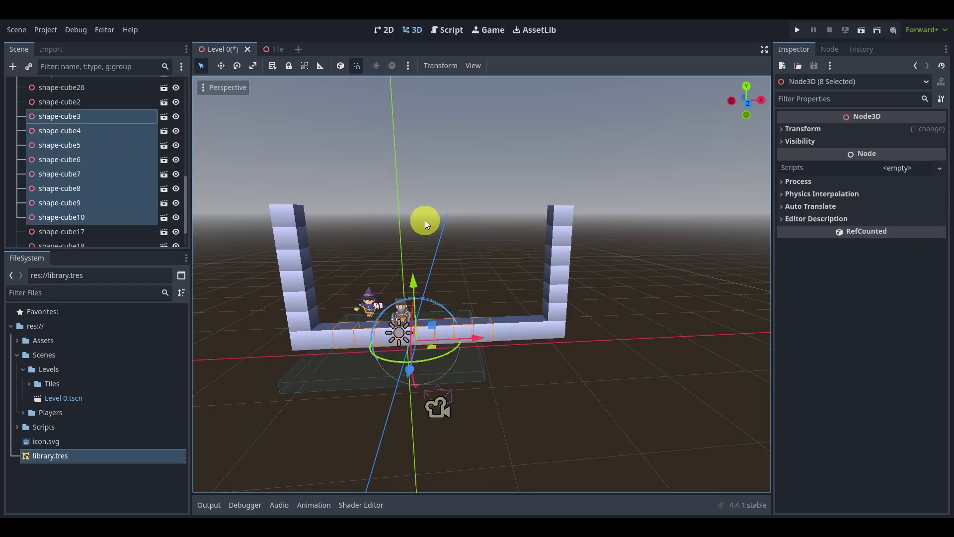
key("ctrl+d")
left_click_drag(414, 283, 395, 139)
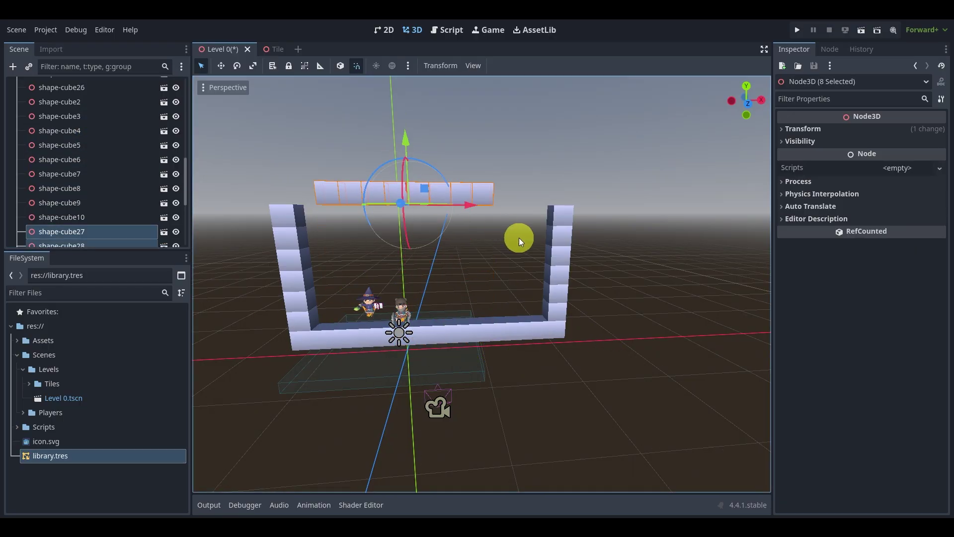
left_click_drag(473, 203, 434, 206)
- Duplicate the ceiling cubes and move the copies along the X axis to span across to the second wall
middle_click_drag(413, 168, 413, 247)
left_click_drag(424, 230, 603, 219)
key("ctrl+d")
- Delete the surplus ceiling cubes that stick out beyond the second wall
middle_click_drag(609, 289, 525, 275)
left_click(489, 225)
key("Delete")
key("Return")
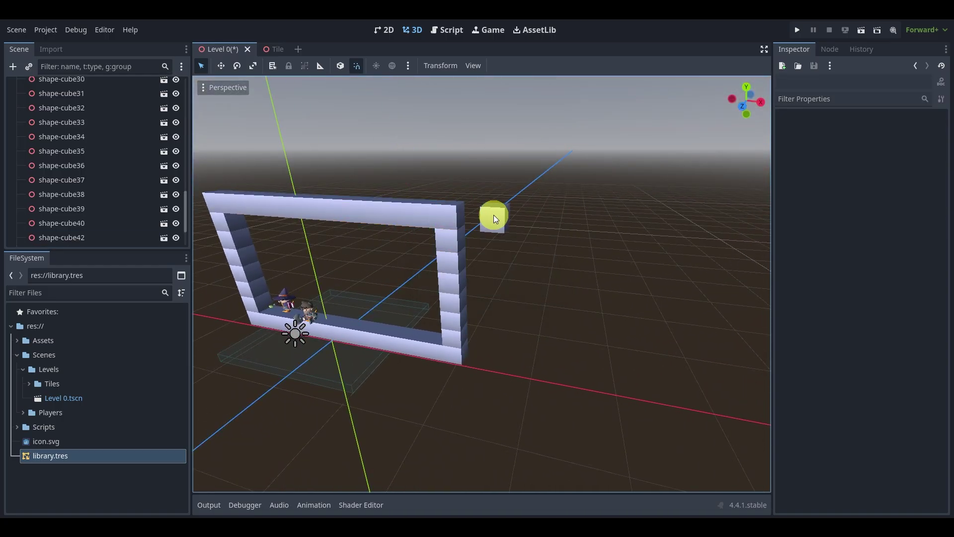
left_click(493, 215)
key("Delete")
key("Return")
- Move Player 2 along the Z axis until it is centred over the floor row
middle_click_drag(359, 292, 494, 344)
left_click(484, 351)
scroll(512, 366, "up", 2)
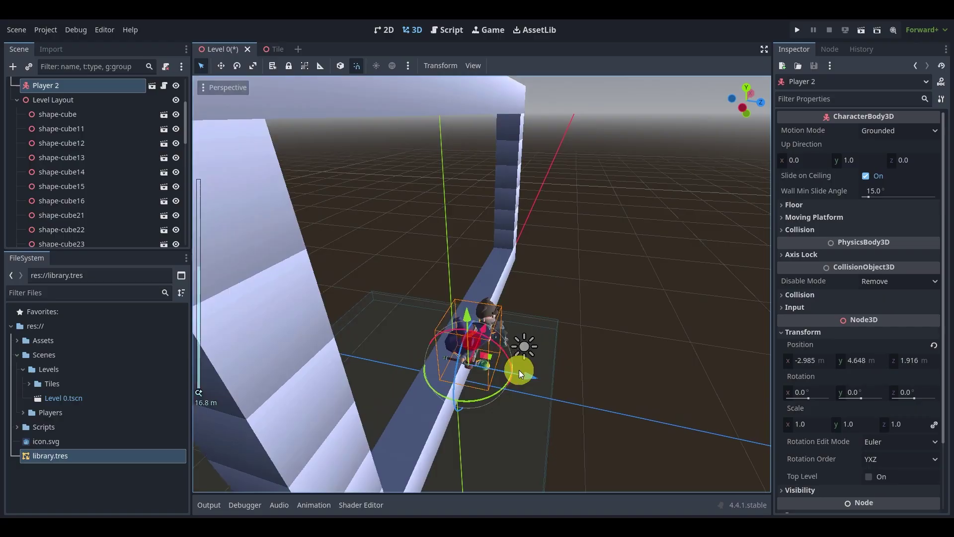
left_click_drag(528, 380, 486, 373)
left_click(595, 338)
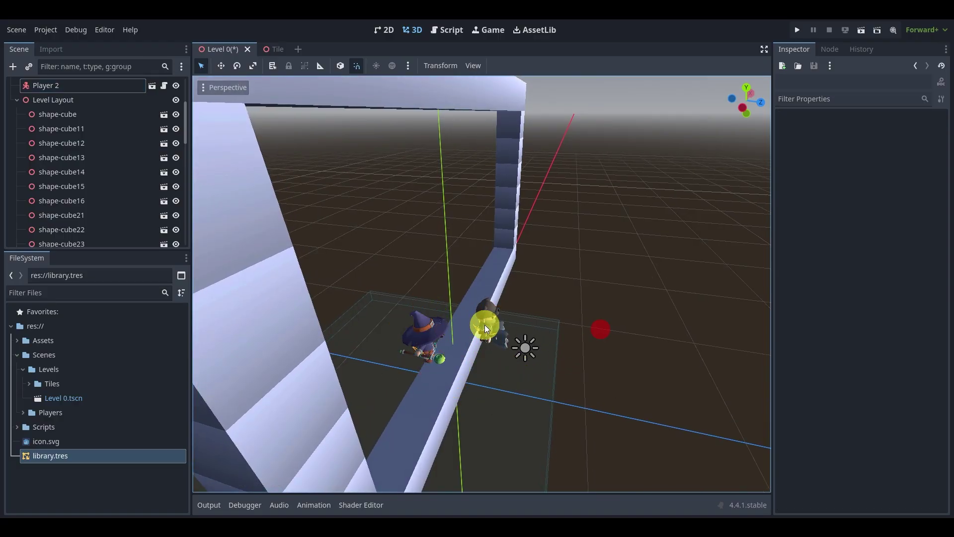
- Move Player 1 along the Z axis until it lines up with the floor row, and save the scene
left_click(484, 325)
left_click_drag(525, 337, 502, 345)
middle_click_drag(529, 313, 442, 286)
left_click(508, 239)
middle_click_drag(509, 240, 556, 289)
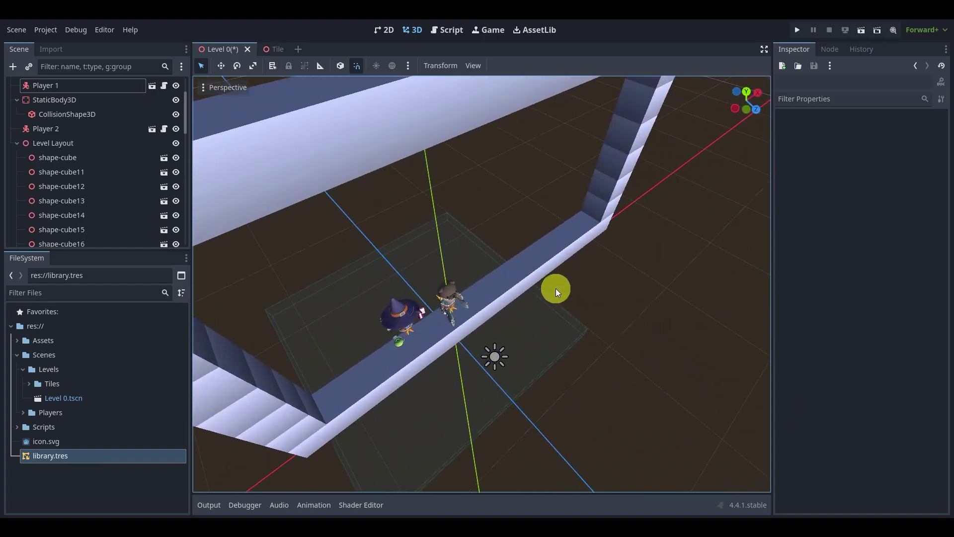
key("ctrl+s")
- Examine the players' alignment with the floor row and the enclosed frame from several angles and distances
middle_click_drag(621, 234, 608, 213)
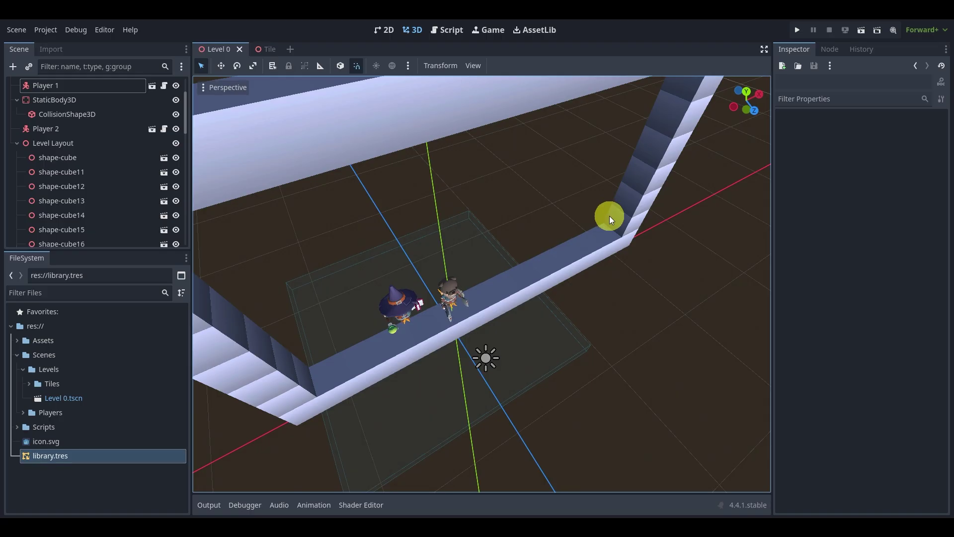
middle_click_drag(609, 215, 435, 286)
middle_click_drag(389, 357, 445, 318)
scroll(450, 366, "up", 4)
middle_click_drag(450, 366, 523, 295)
left_click(486, 342)
key("g")
middle_click_drag(485, 331, 513, 276)
left_click(585, 207)
scroll(512, 295, "down", 12)
scroll(514, 275, "up", 5)
left_click(442, 286)
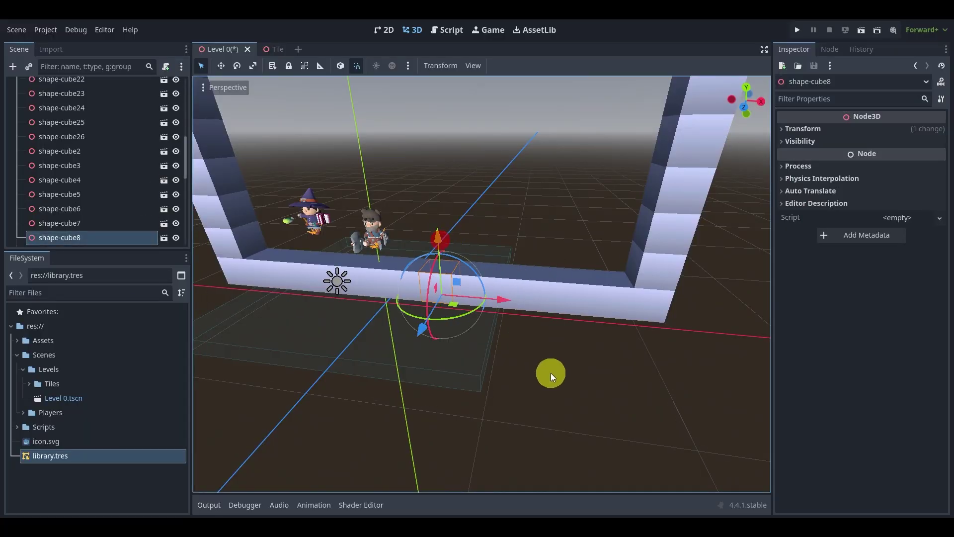
scroll(91, 224, "down", 4)
left_click(91, 220, "shift")
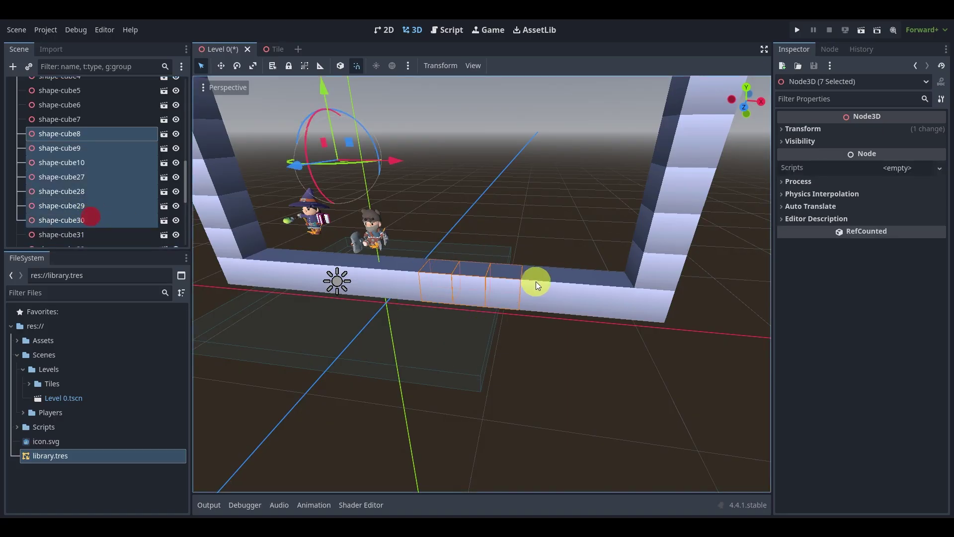
left_click(524, 176)
- Duplicate floor cubes shape-cube6 through shape-cube9 and place the copies one level up, on the floor against the second wall
left_click(455, 273)
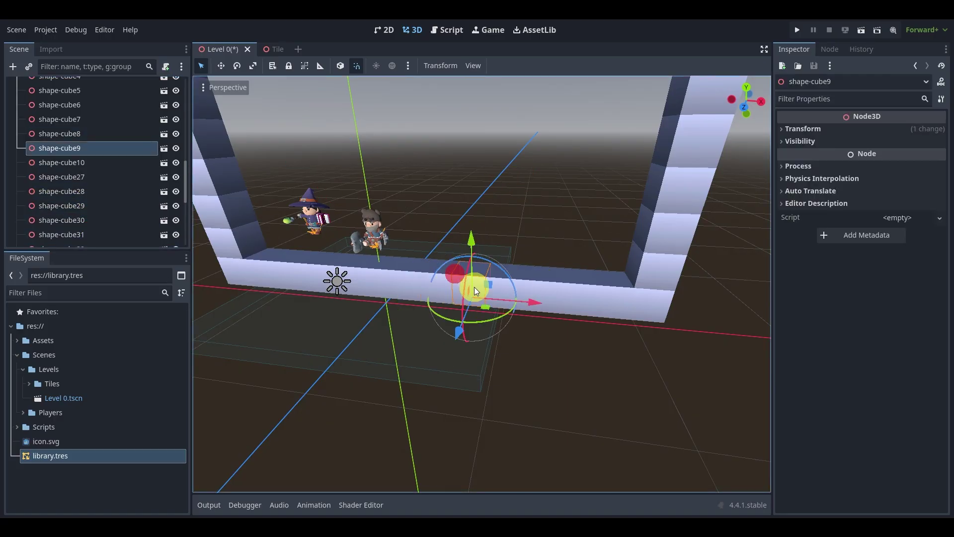
left_click(92, 103, "shift")
scroll(477, 186, "down", 4)
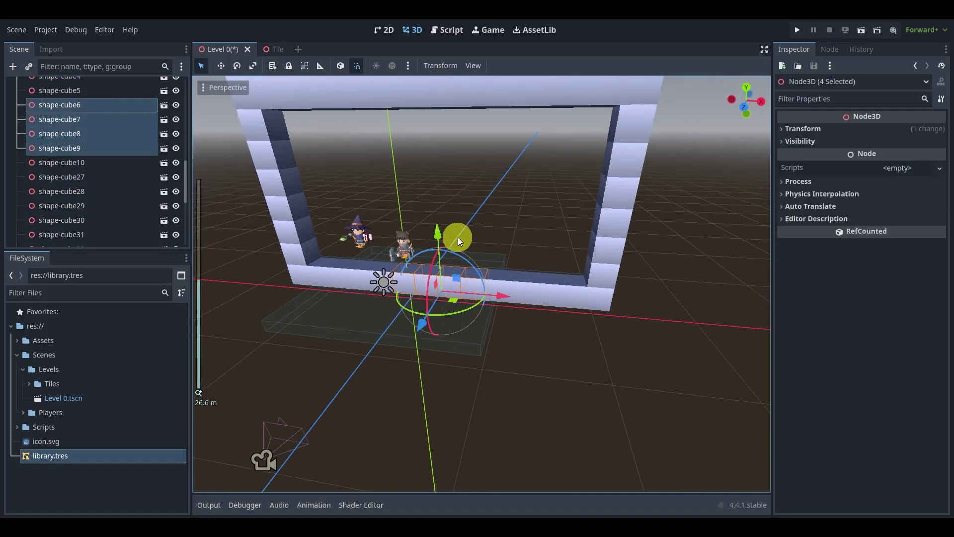
key("ctrl+d")
left_click_drag(440, 232, 441, 198)
left_click_drag(501, 268, 602, 265)
left_click_drag(538, 198, 542, 219)
- Stack a duplicate of the four-cube row one level higher, and extend the lower row by one cube toward the players
scroll(569, 225, "up", 5)
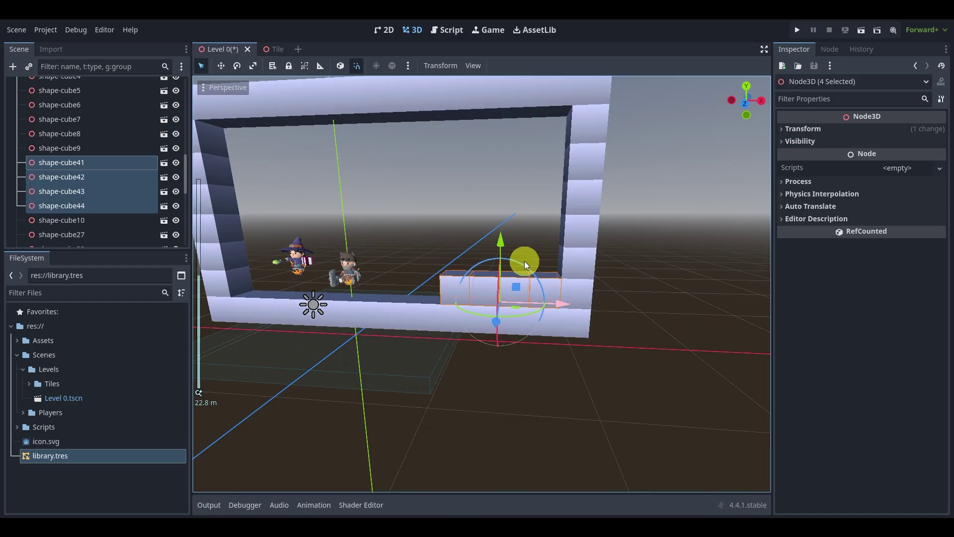
key("ctrl+d")
left_click_drag(501, 244, 504, 217)
left_click(449, 319)
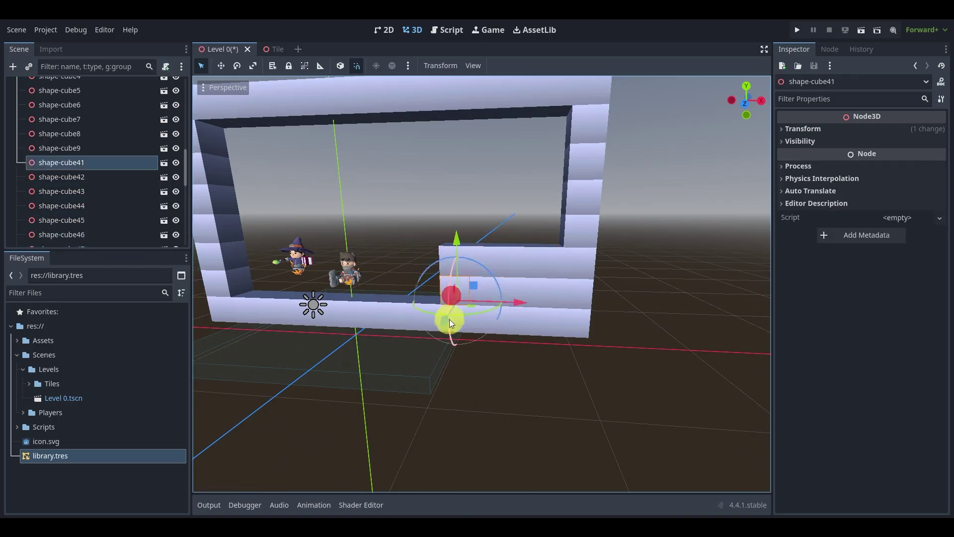
left_click_drag(516, 305, 490, 307)
- Build the third stair level by duplicating the upper row's second cube upward and adding copies along X to the second wall
left_click(472, 254)
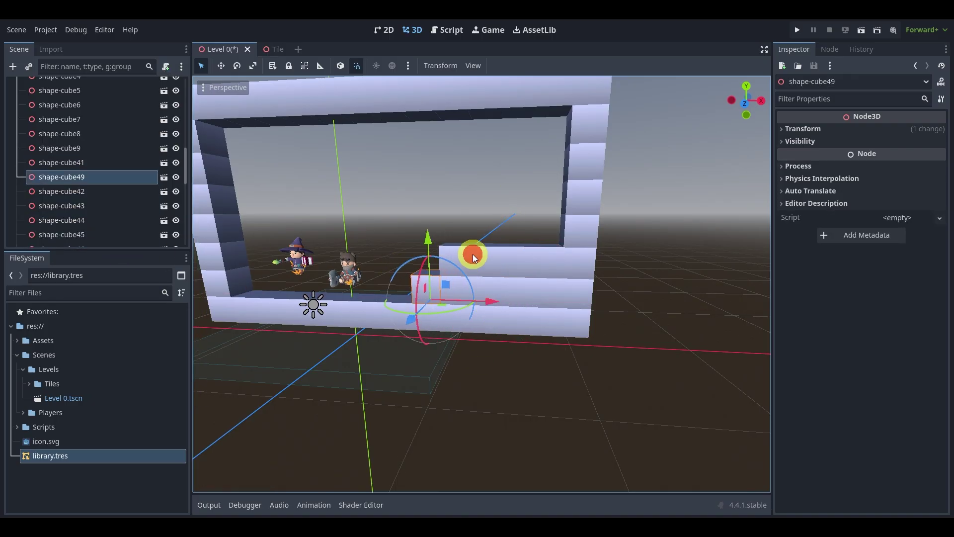
key("ctrl+d")
left_click_drag(486, 217, 485, 192)
key("ctrl+d")
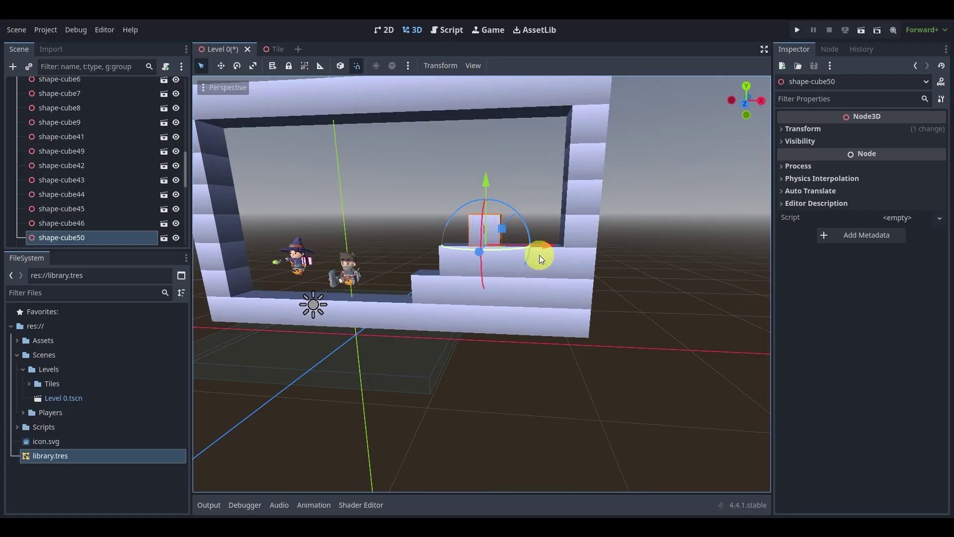
left_click_drag(539, 253, 594, 245)
key("ctrl+d")
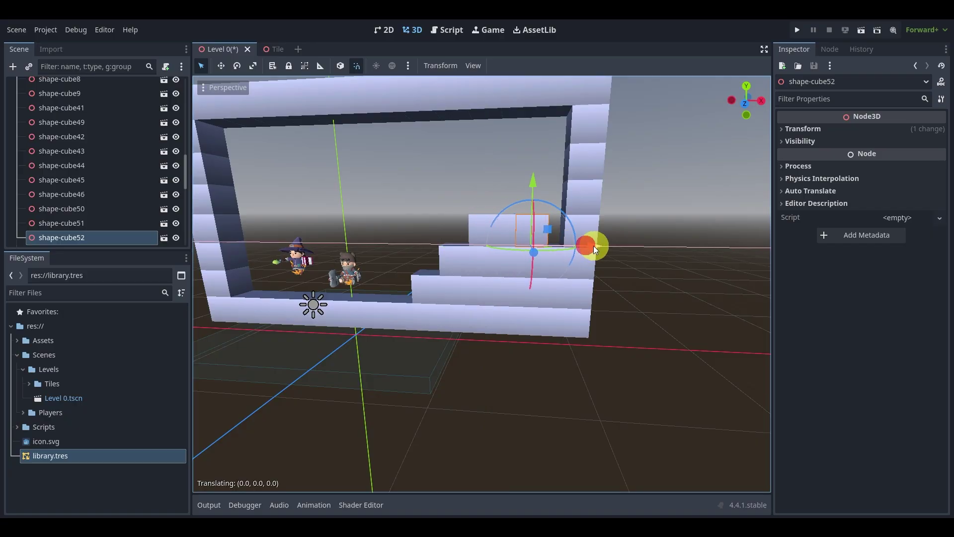
left_click(586, 424)
- Move the Camera3D node along the Z axis closer to the level so the frame fills more of its preview
middle_click_drag(535, 339, 619, 280)
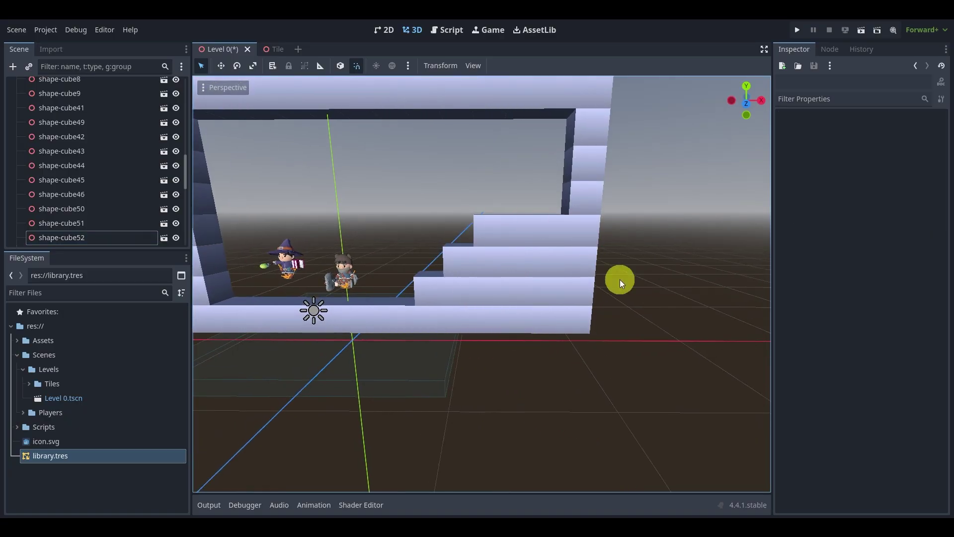
scroll(543, 300, "down", 3)
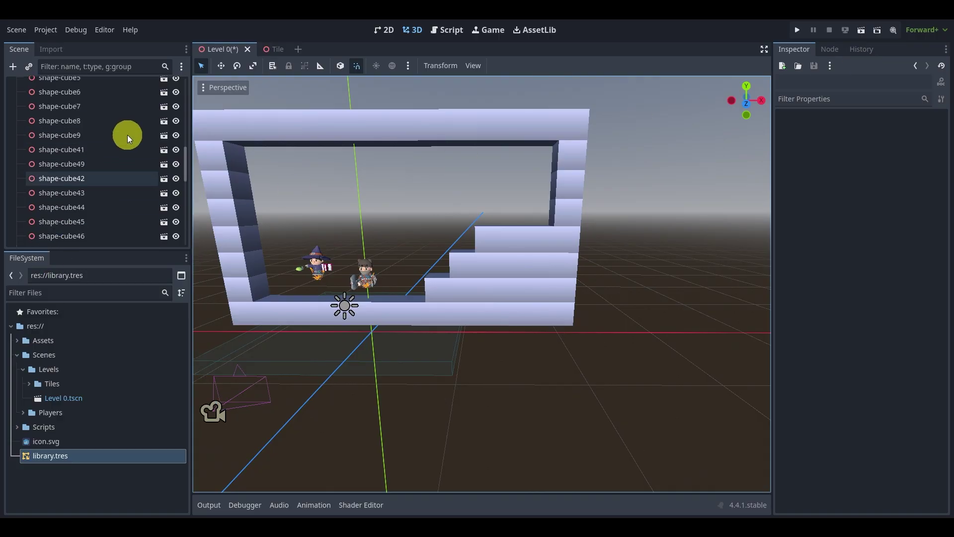
scroll(128, 136, "up", 10)
left_click(50, 99)
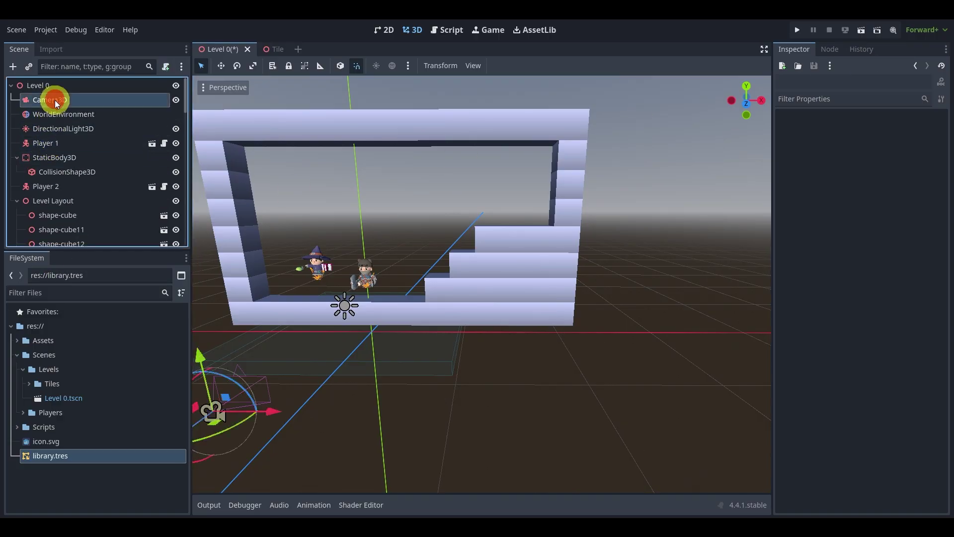
scroll(313, 370, "down", 2)
middle_click_drag(240, 319, 462, 421)
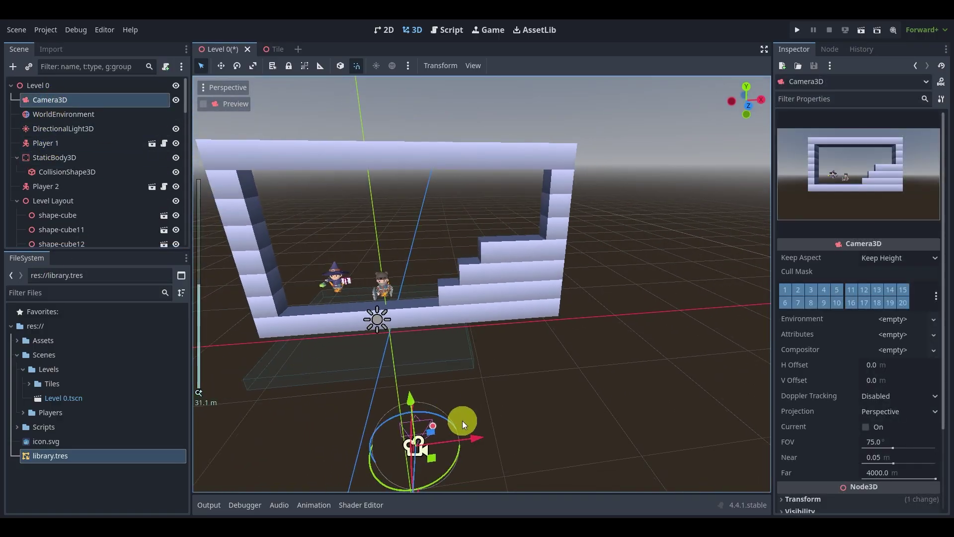
scroll(441, 443, "down", 2)
left_click_drag(441, 443, 430, 387)
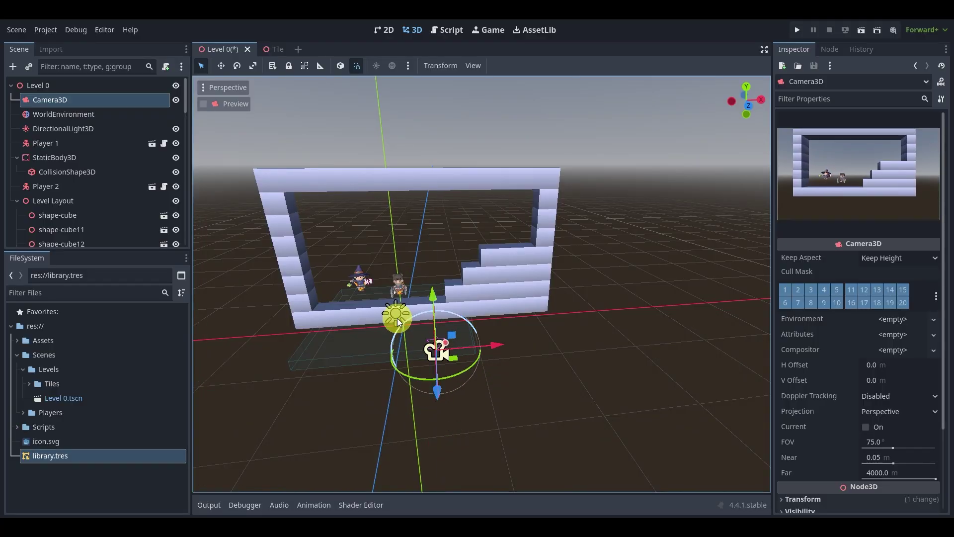
- Reposition the Camera3D along Y, X and Z to centre the level frame in its view, and check the framing through the camera preview
left_click_drag(438, 294, 463, 349)
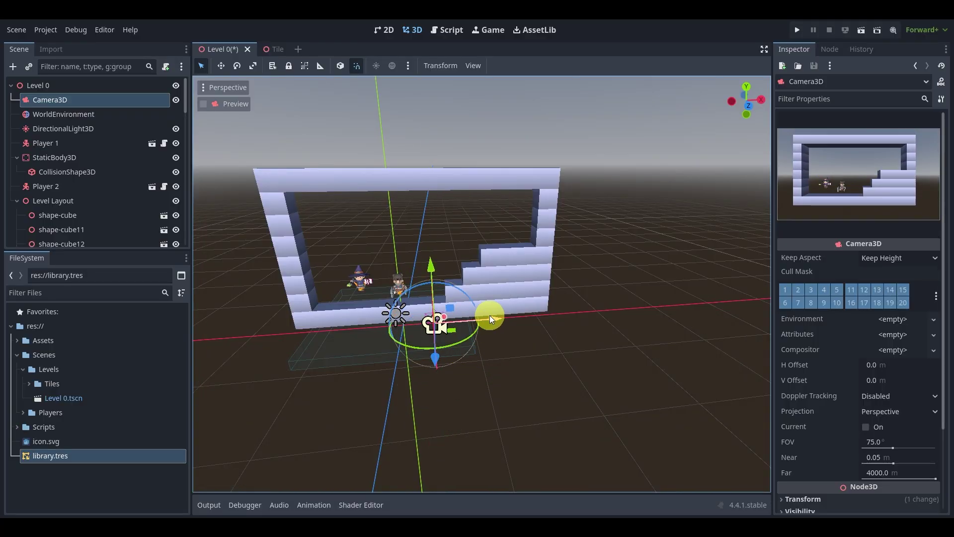
left_click_drag(490, 315, 479, 315)
left_click_drag(417, 356, 419, 332)
left_click_drag(412, 257, 415, 246)
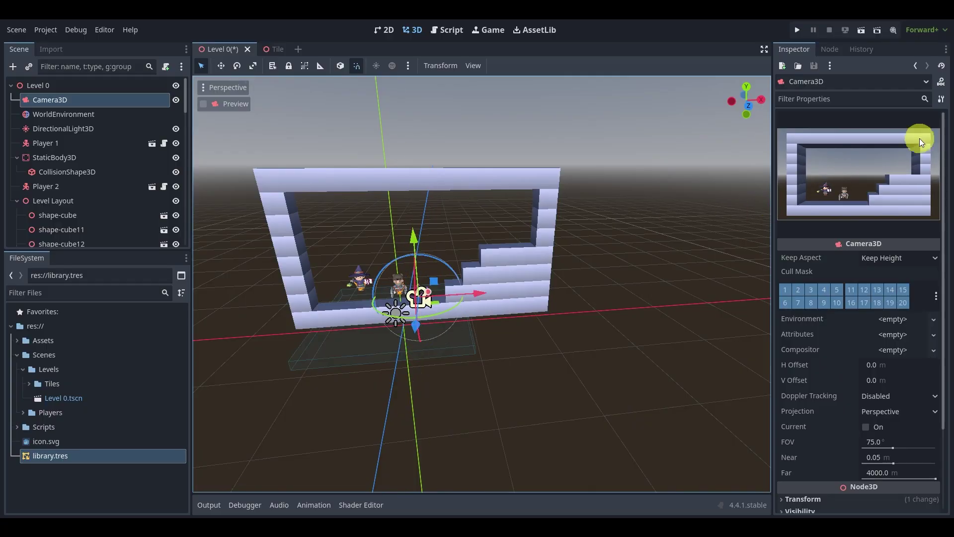
left_click(204, 104)
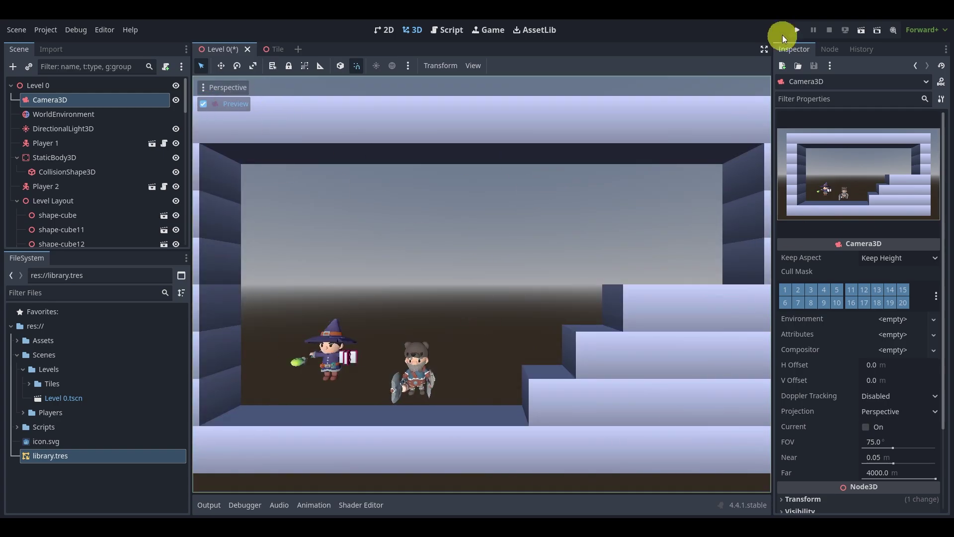
left_click(204, 105)
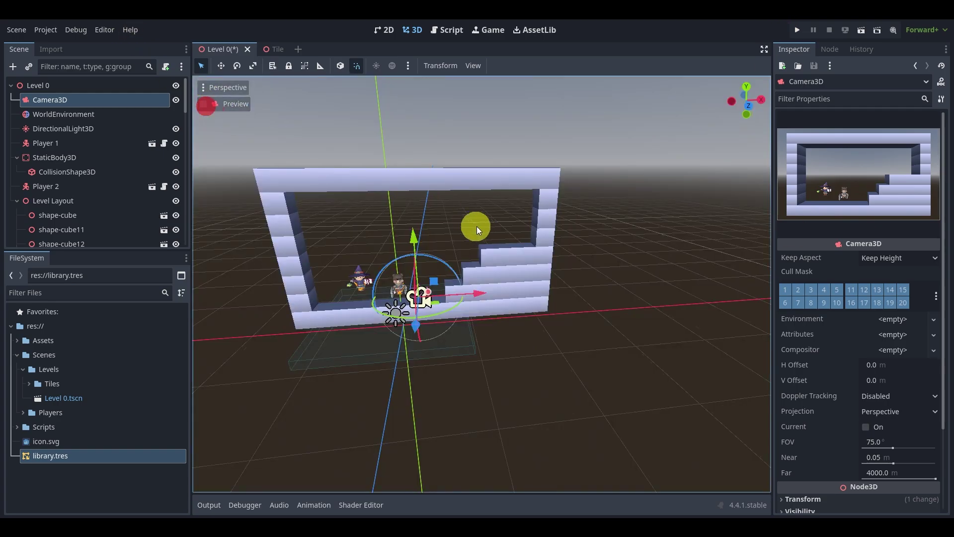
- Set the Camera3D FOV to 87 degrees, and move the camera closer to the level along Z
scroll(402, 253, "up", 3)
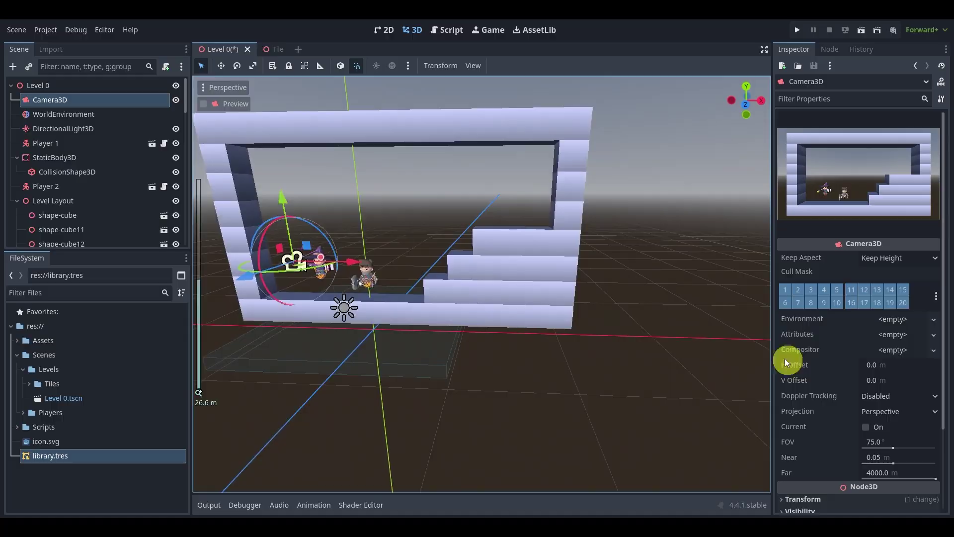
left_click(203, 104)
scroll(859, 261, "down", 3)
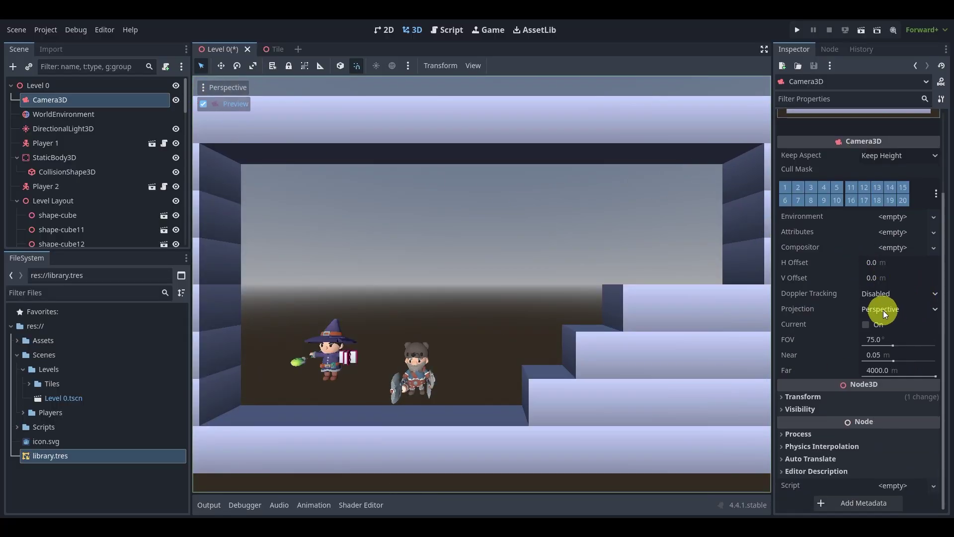
left_click_drag(892, 344, 895, 343)
left_click(71, 101)
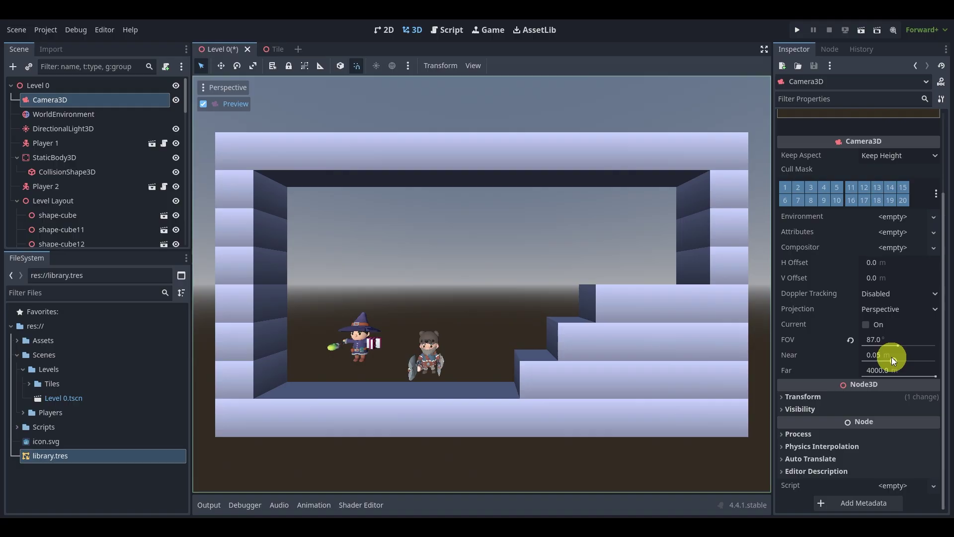
left_click(206, 103)
middle_click_drag(396, 214, 516, 248)
left_click_drag(356, 274, 381, 269)
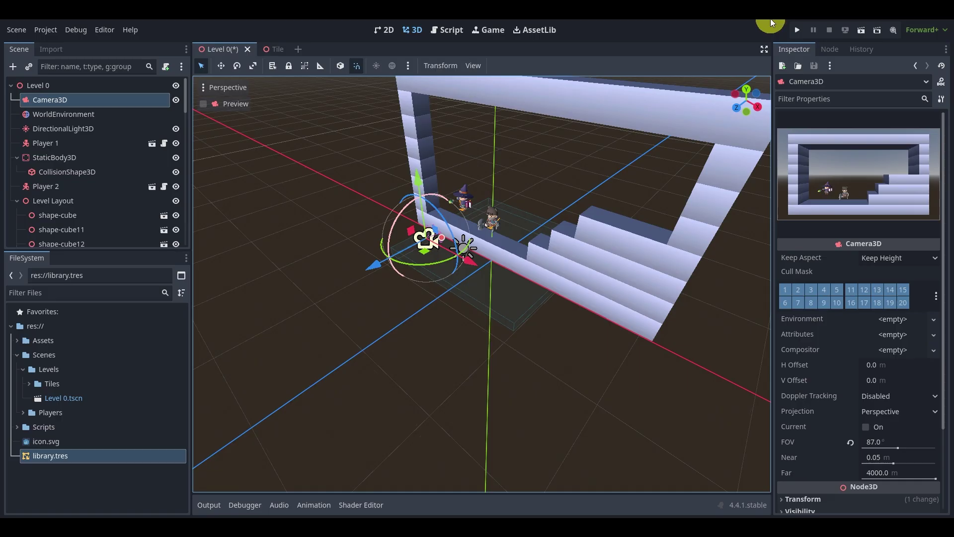
- Run the current scene, test climbing the stairs with the armoured player, and walk the wizard to the stairs and back
left_click(864, 30)
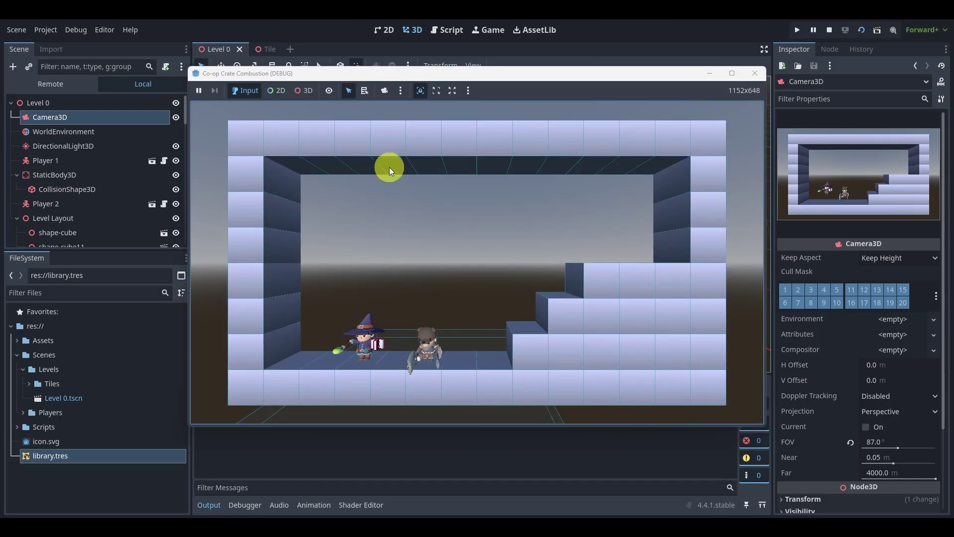
key("d")
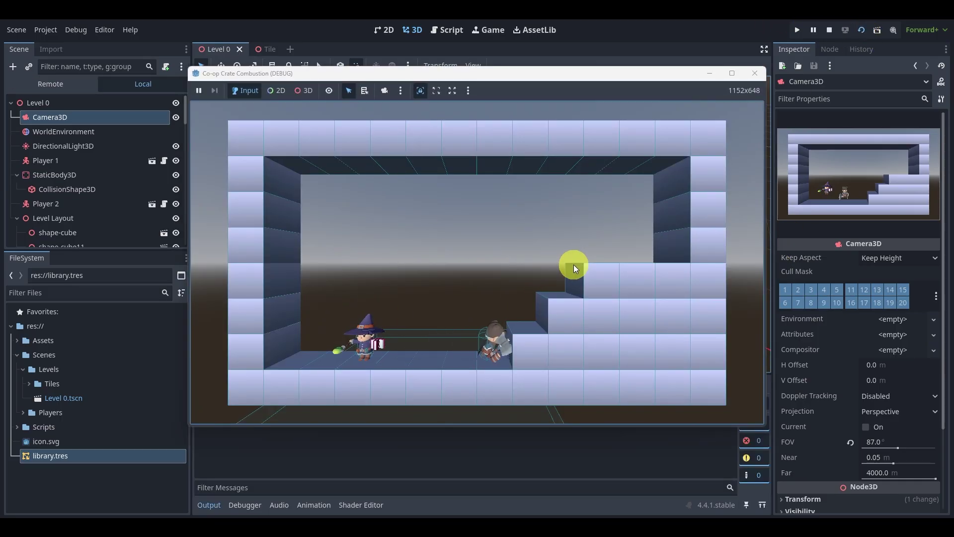
key("Up")
key("Up")
key("Up")
key("Left")
key("a")
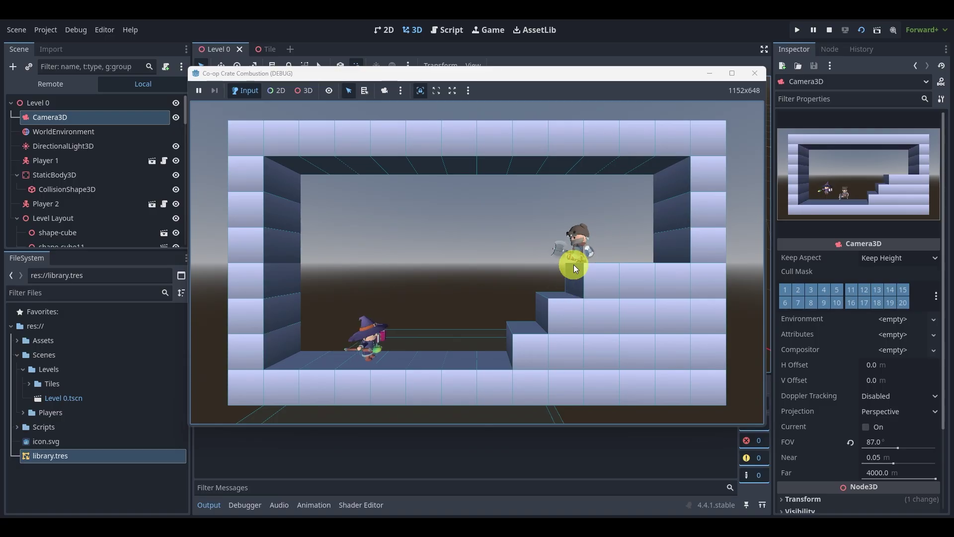
key("d")
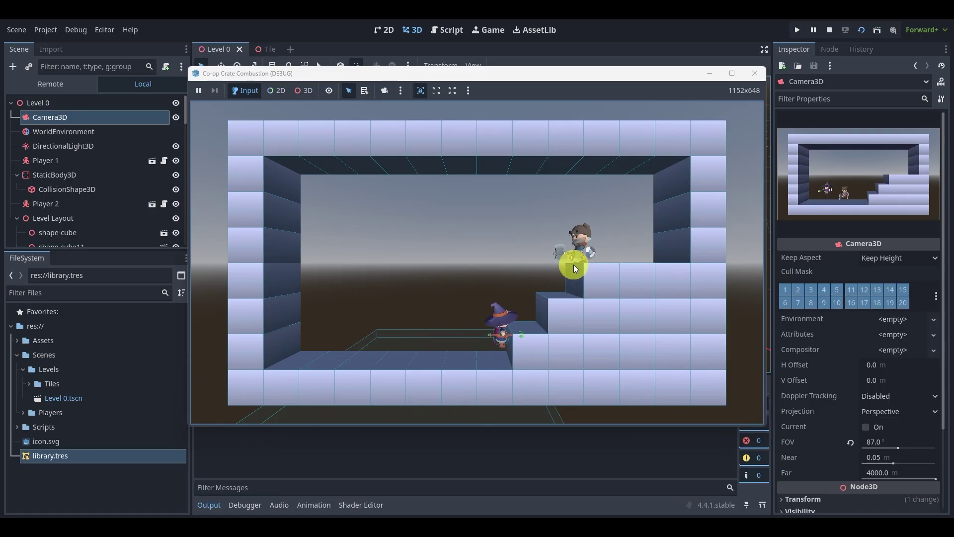
key("a")
- Test walking the armoured player down the steps and jumping back up to the highest one, and stop the running scene
key("Left")
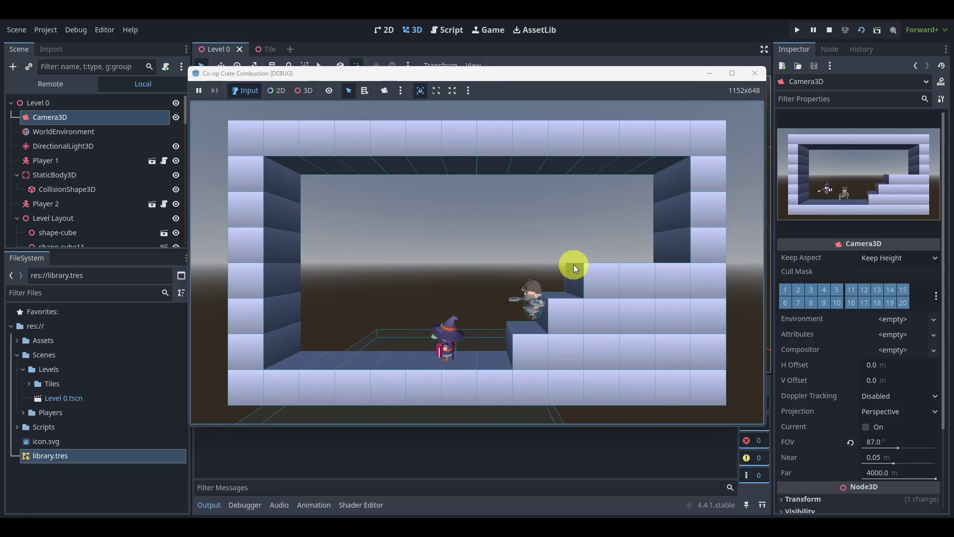
key("Right")
key("Up")
key("Up")
key("Left")
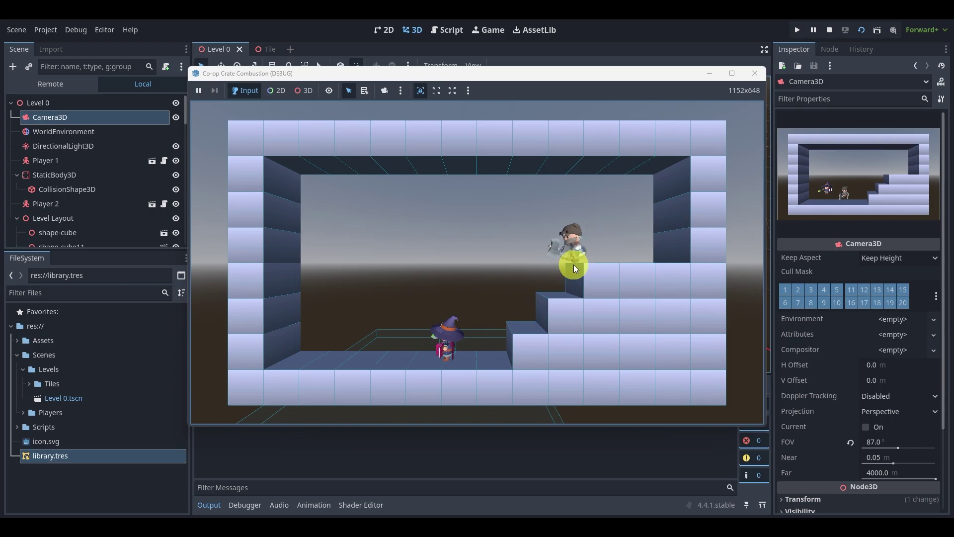
key("Left")
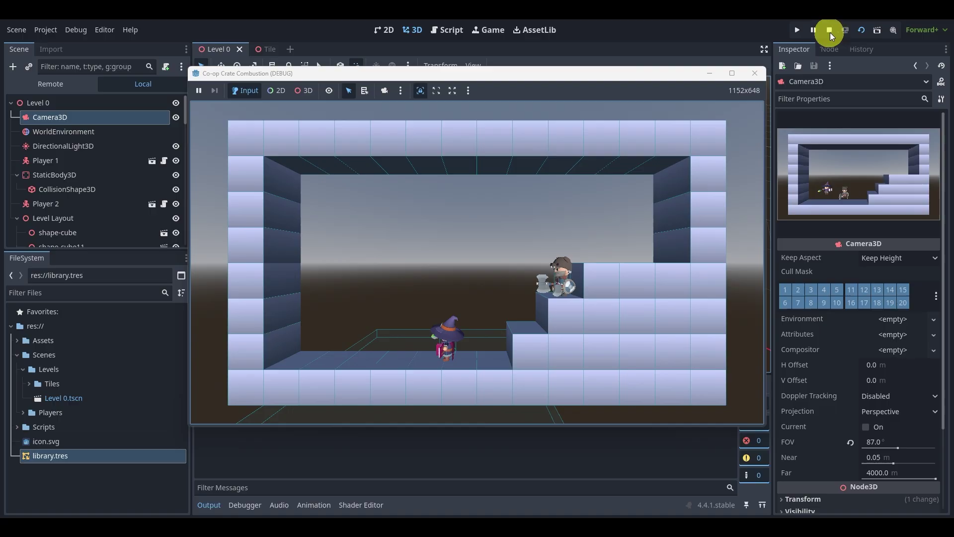
key("Left")
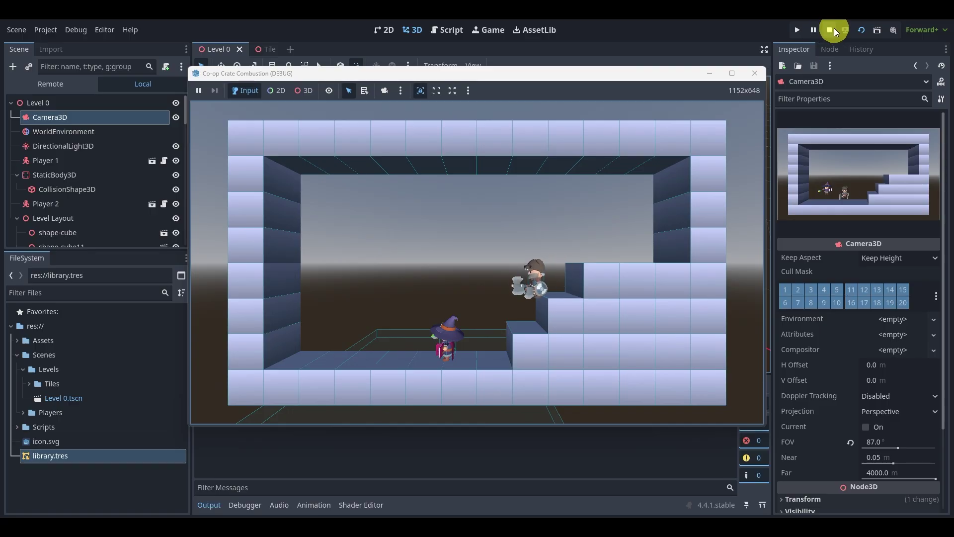
key("Right")
key("Up")
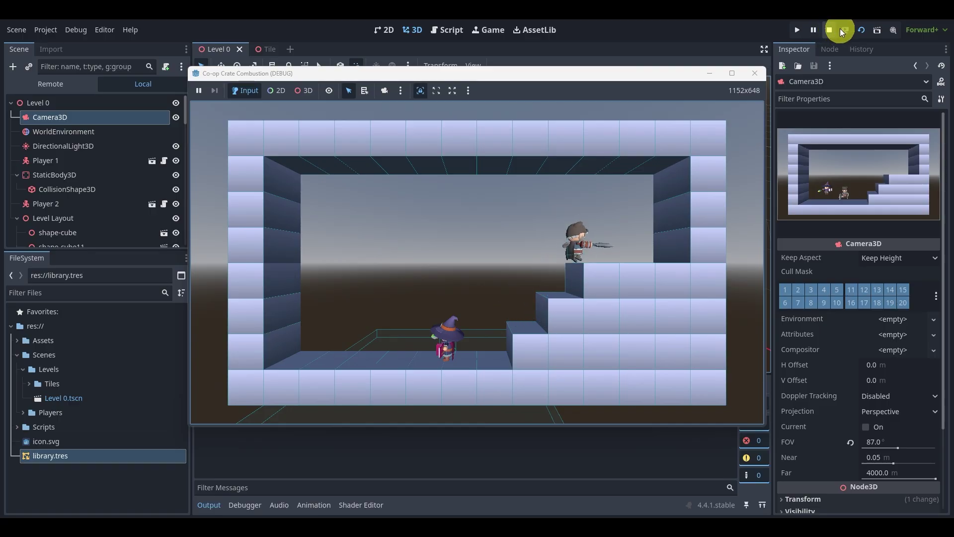
left_click(835, 28)
- Examine the Level 0 frame, stairs, players and camera placement from several angles and distances
scroll(497, 225, "down", 8)
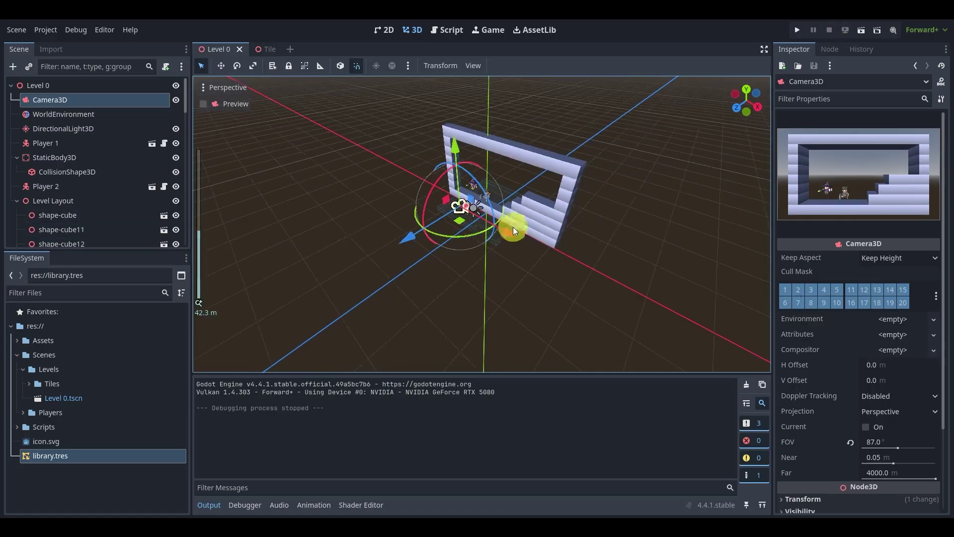
middle_click_drag(513, 227, 552, 214)
middle_click_drag(560, 174, 572, 238, "shift")
scroll(570, 233, "up", 8)
left_click(560, 132)
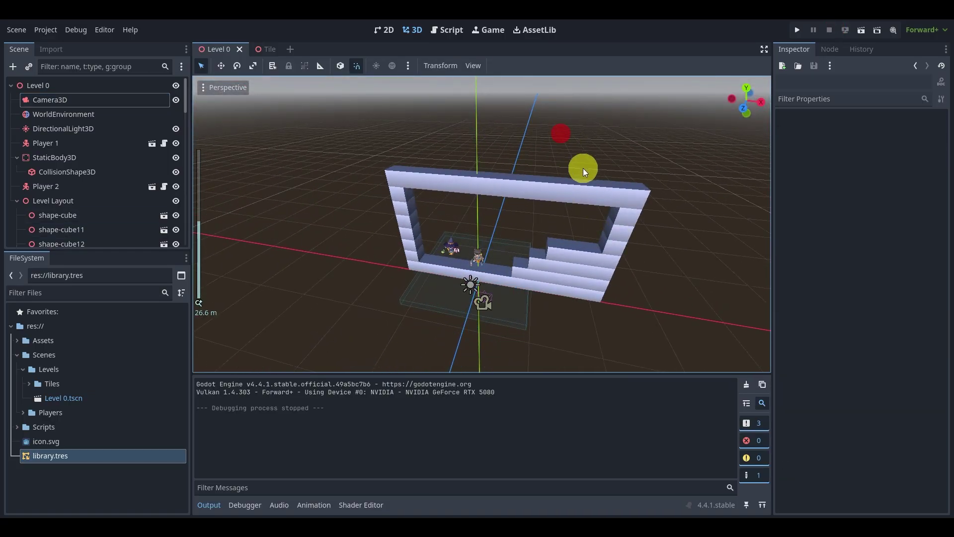
middle_click_drag(583, 168, 553, 172)
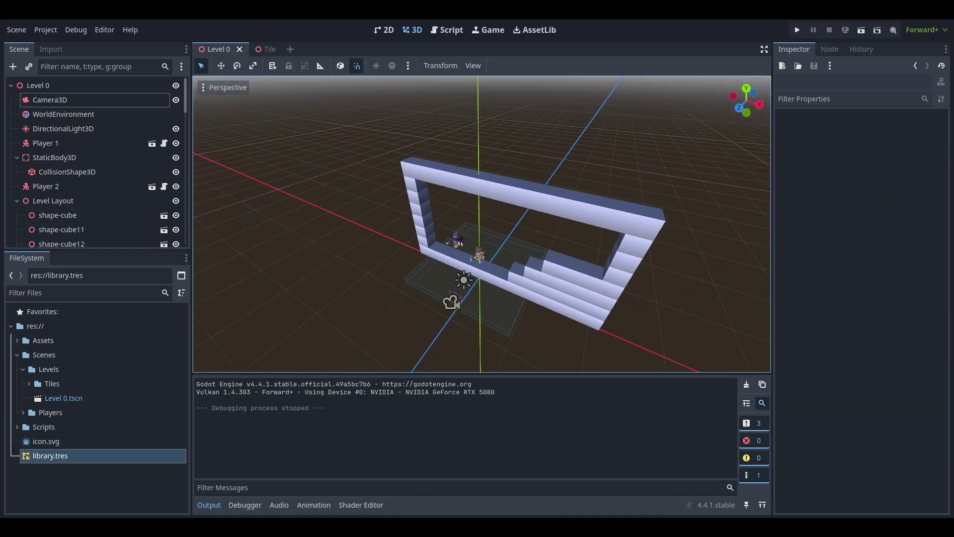
middle_click_drag(358, 241, 597, 241)
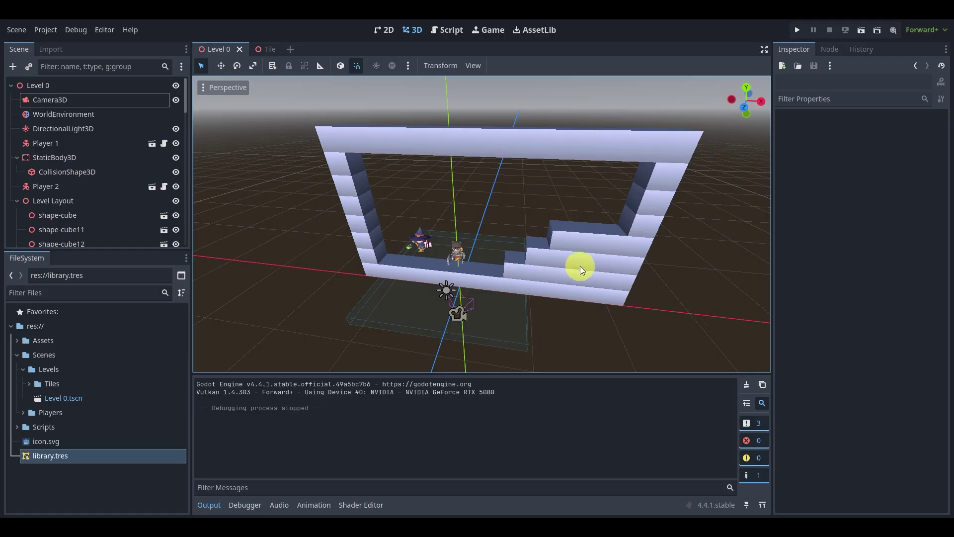
middle_click_drag(580, 266, 499, 269)
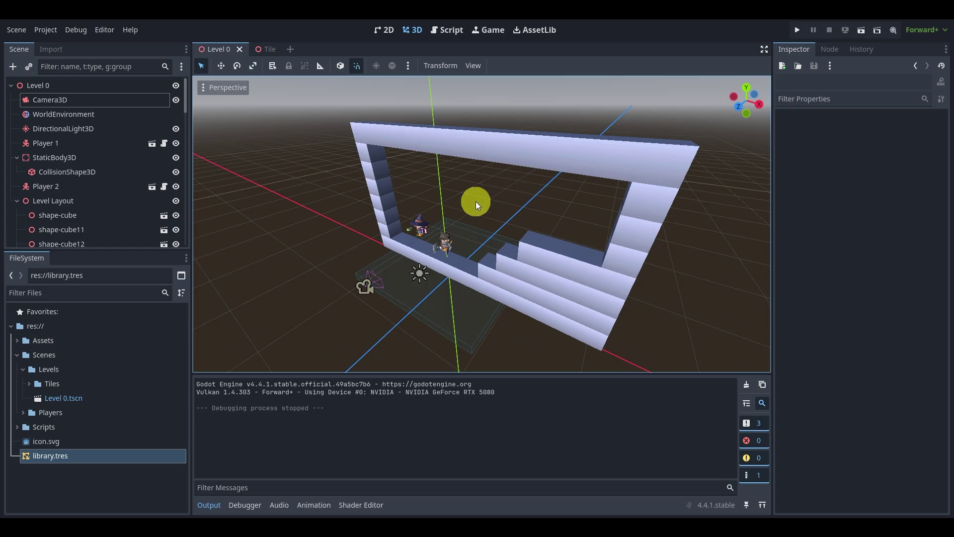
middle_click_drag(475, 201, 473, 256)
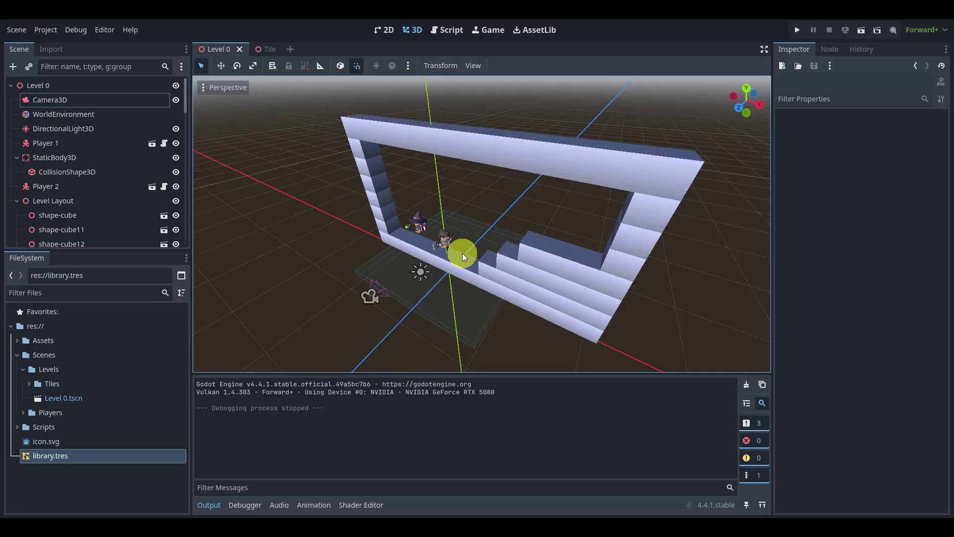
middle_click_drag(457, 248, 606, 188)
middle_click_drag(409, 219, 458, 313)
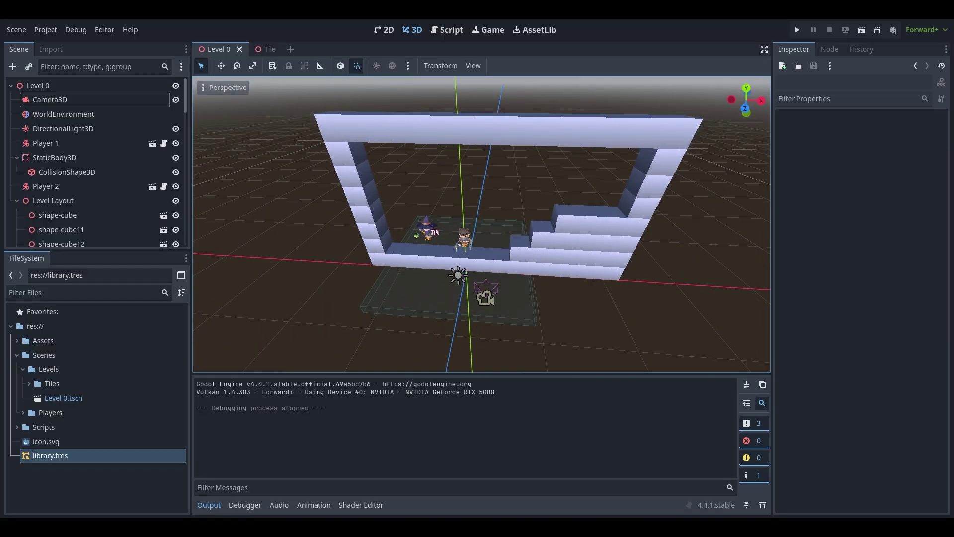
middle_click_drag(603, 111, 473, 197)
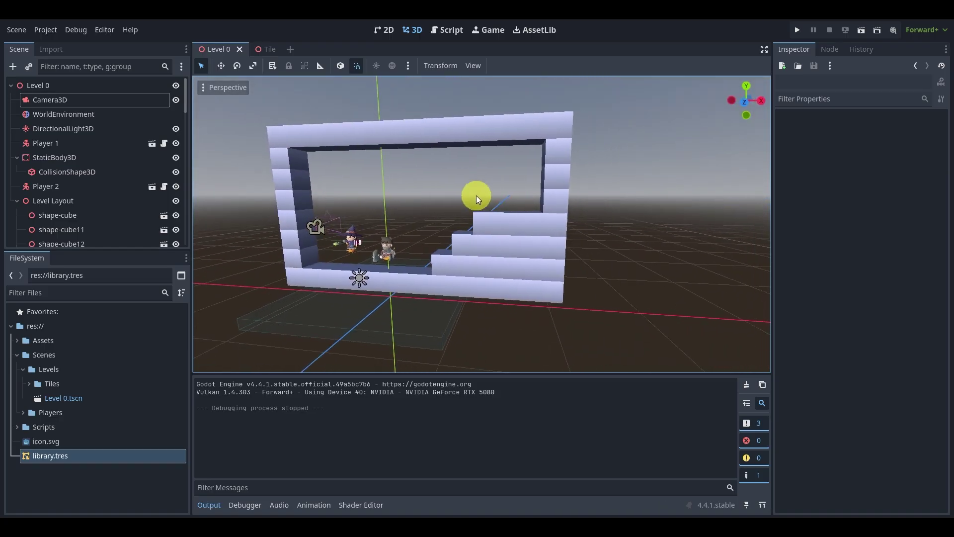
scroll(454, 231, "up", 5)
middle_click_drag(433, 247, 586, 245)
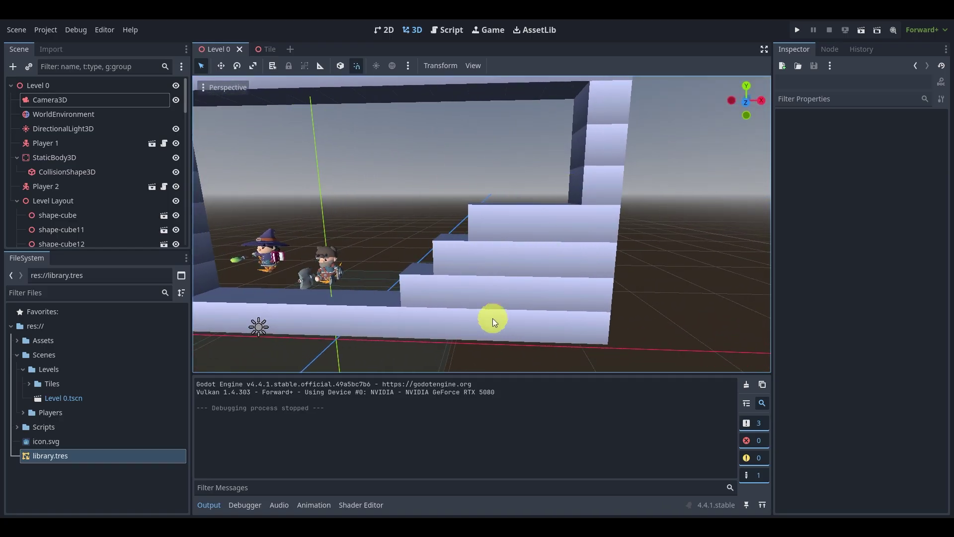
middle_click_drag(497, 282, 482, 308)
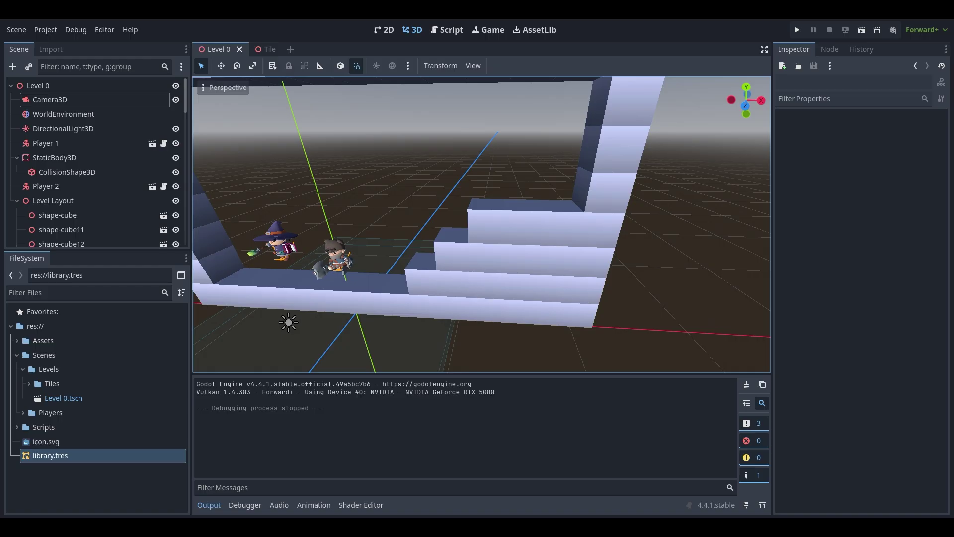
middle_click_drag(644, 273, 599, 269)
scroll(610, 294, "down", 6)
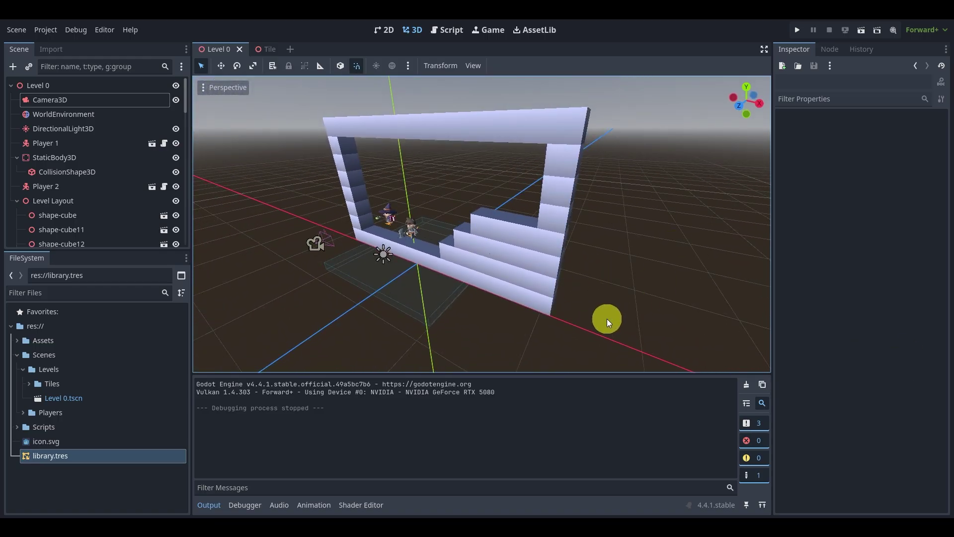